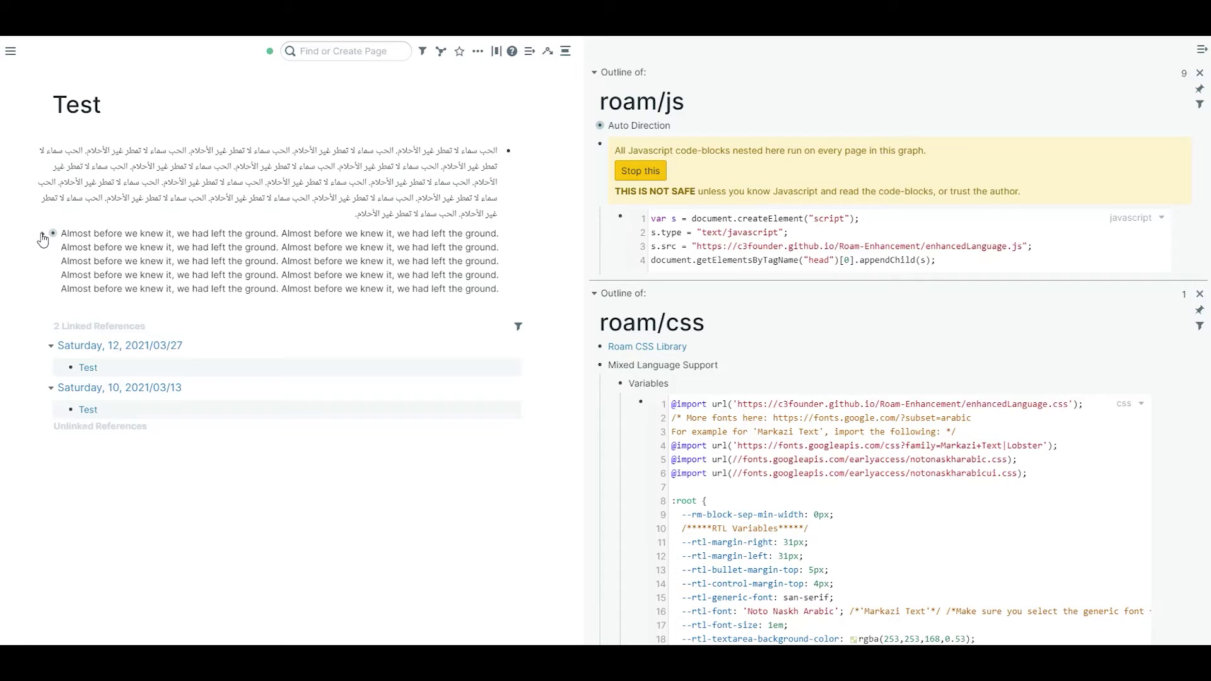
Expand the English block, its Arabic child, and that block's English and Arabic children
click(42, 236)
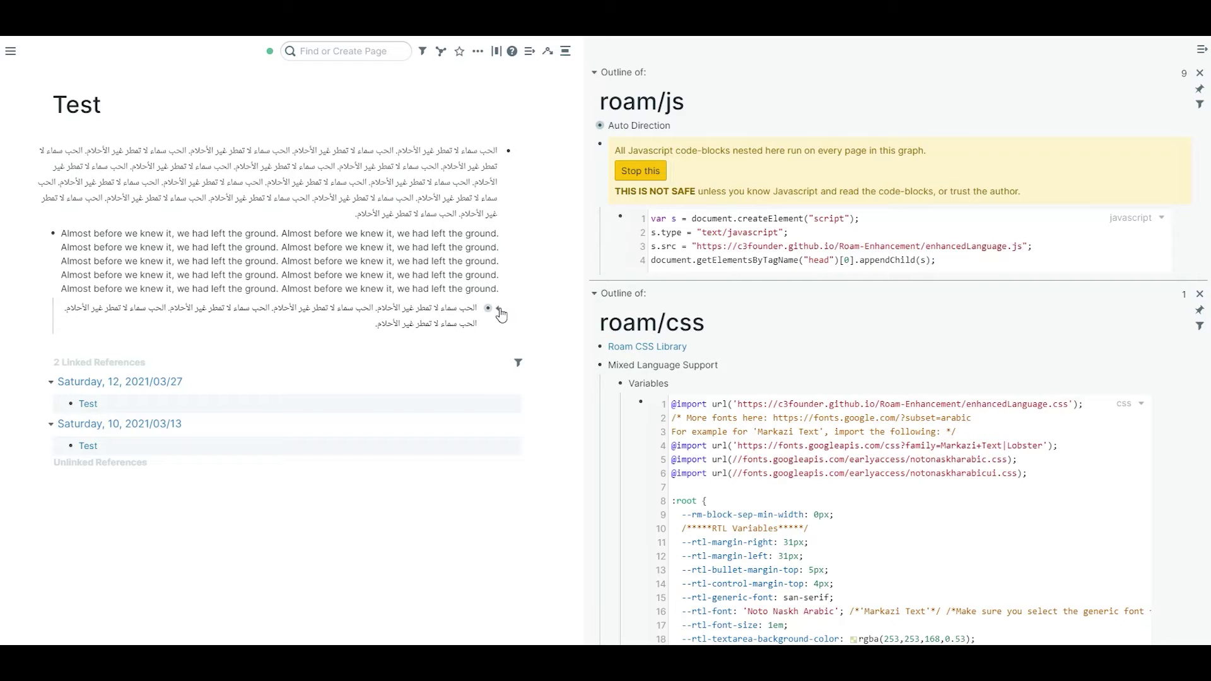
click(498, 308)
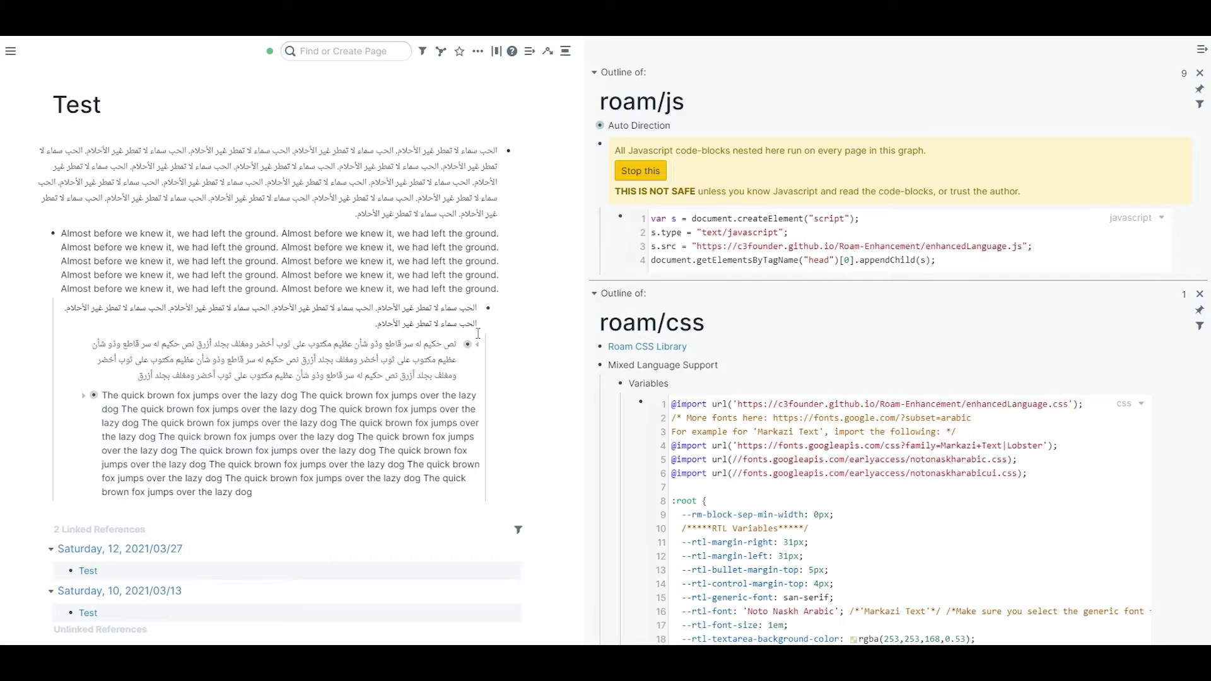
scroll(467, 344, down, 1)
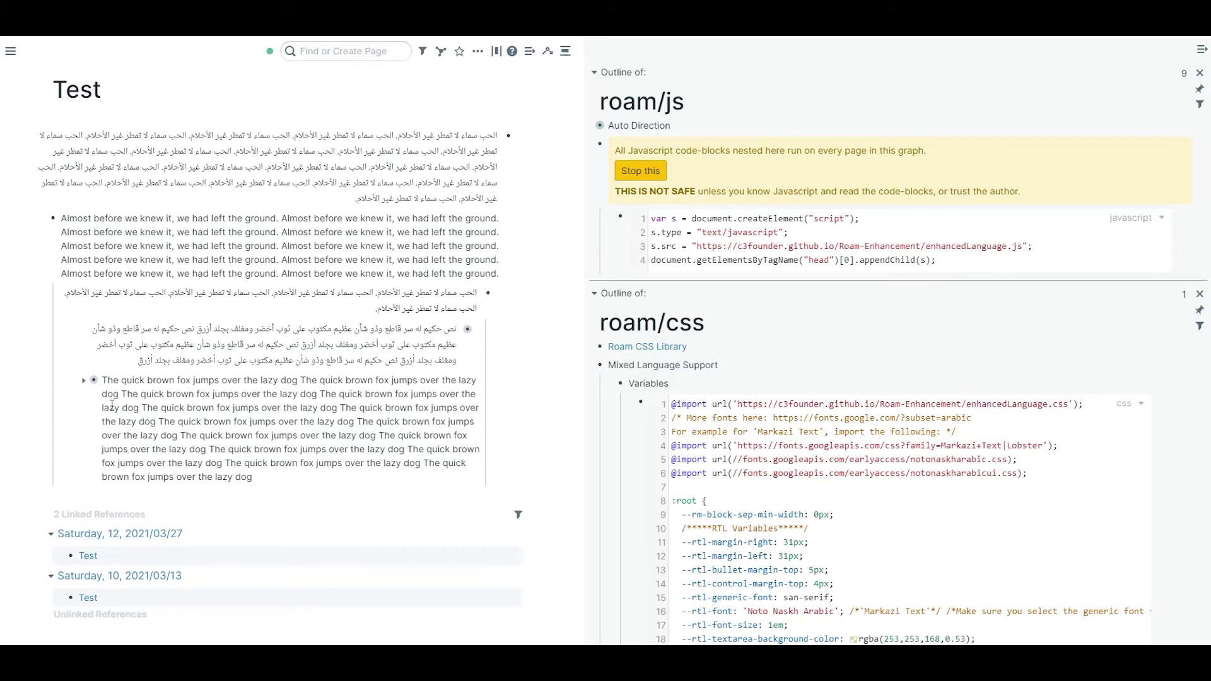
click(85, 380)
scroll(117, 353, down, 2)
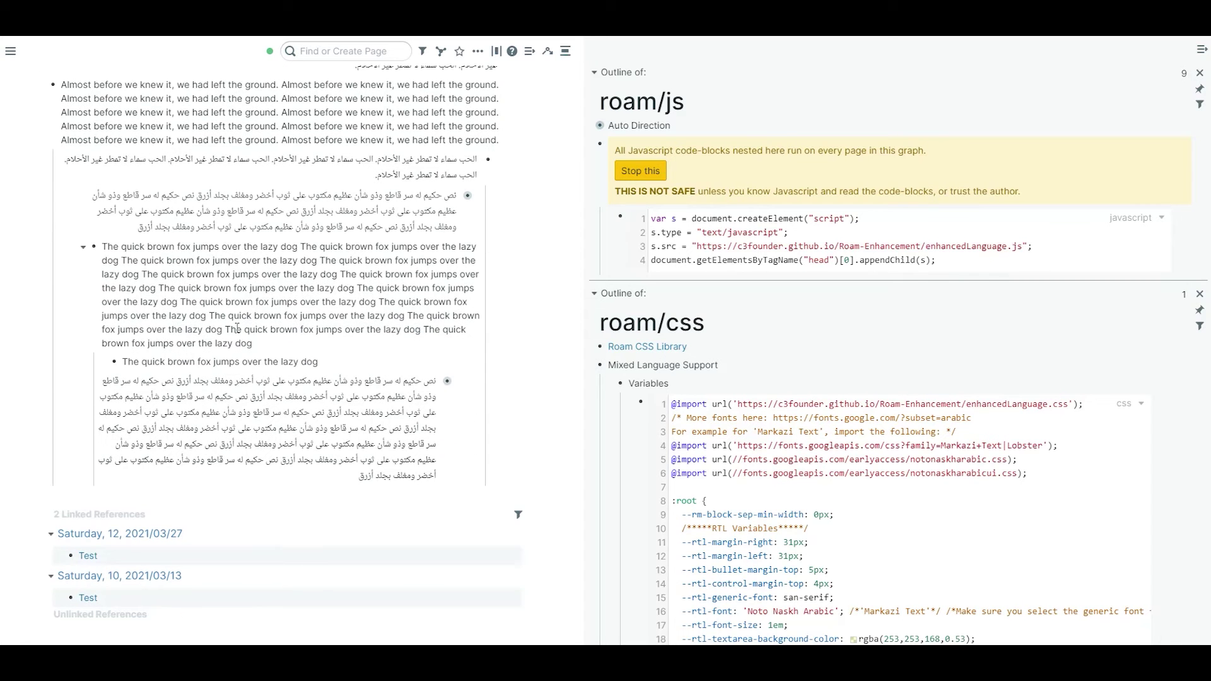
Expand the nested Hebrew blocks to reveal the Persian text, and widen the main page pane
click(458, 383)
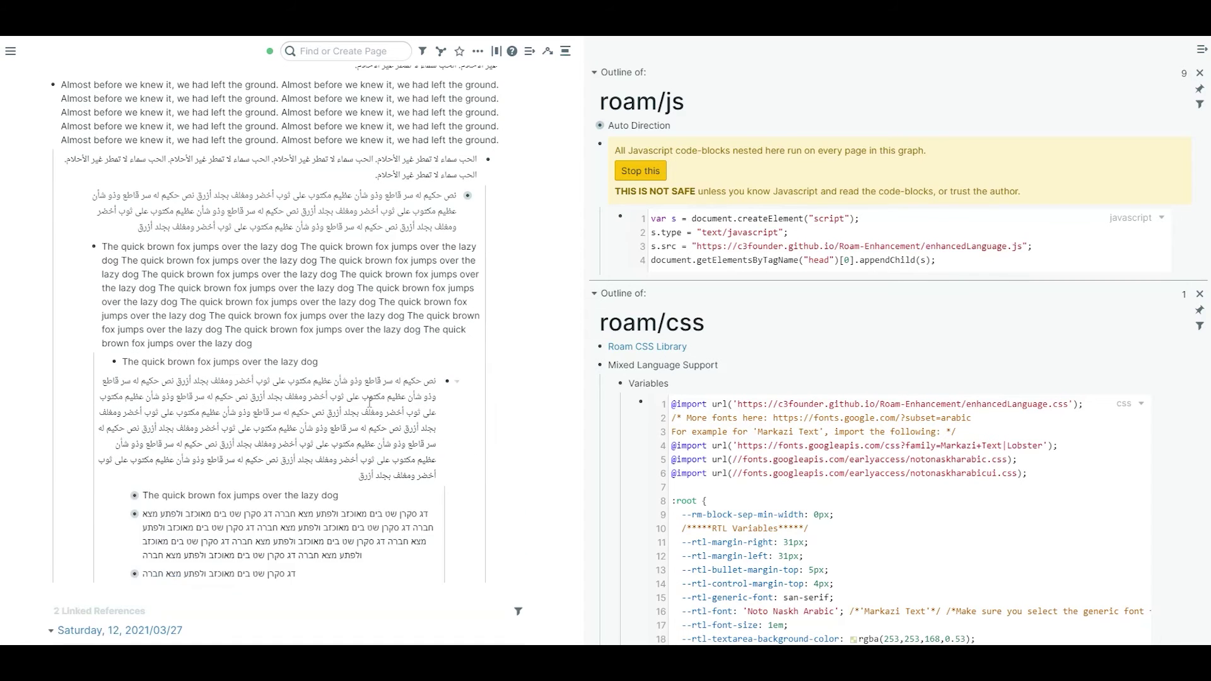
scroll(478, 418, down, 2)
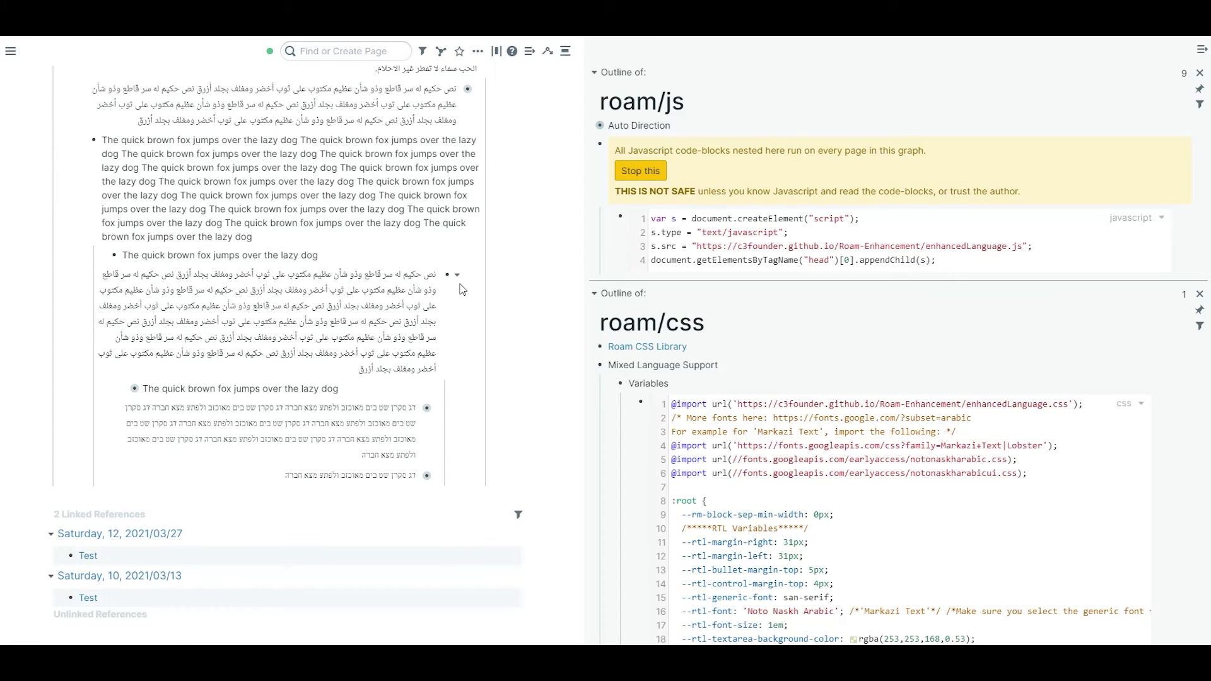
scroll(426, 353, up, 1)
scroll(435, 403, down, 1)
click(439, 413)
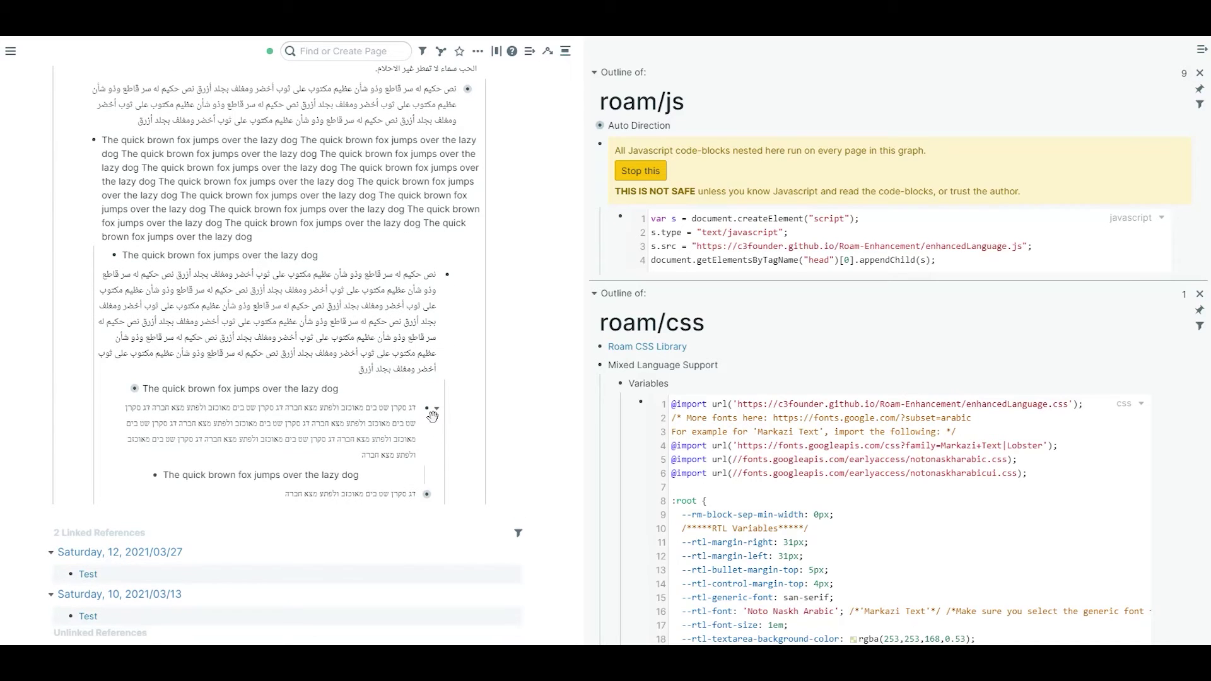
click(434, 496)
scroll(450, 378, down, 2)
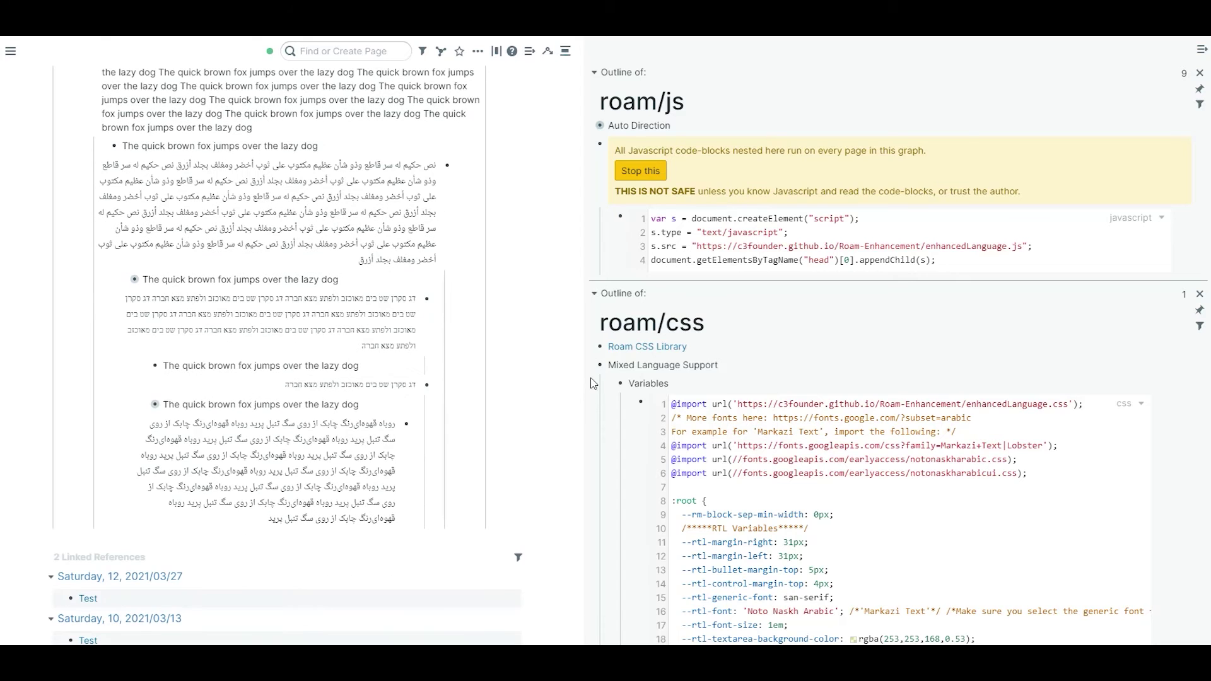
drag(588, 379, 712, 381)
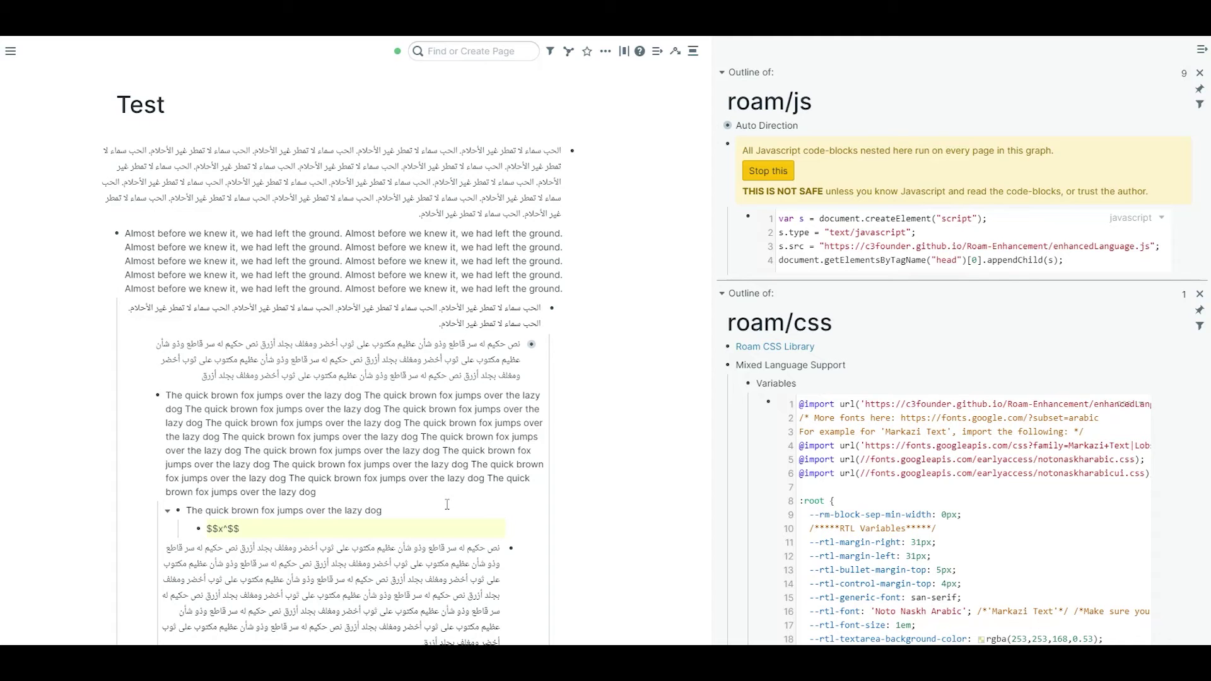
Add $$x^2$$ to a new quick-brown-fox child and the Arabic block's end, rendering x²
text(2)
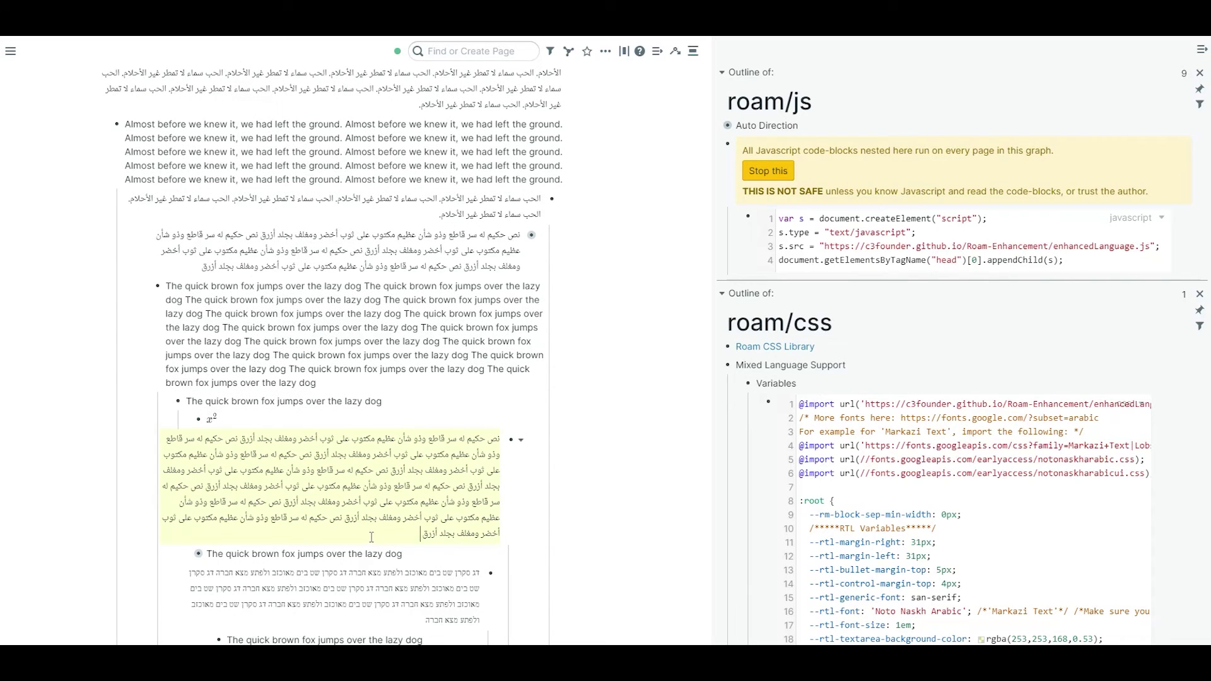
text($$)
text(x^)
text(2)
click(85, 490)
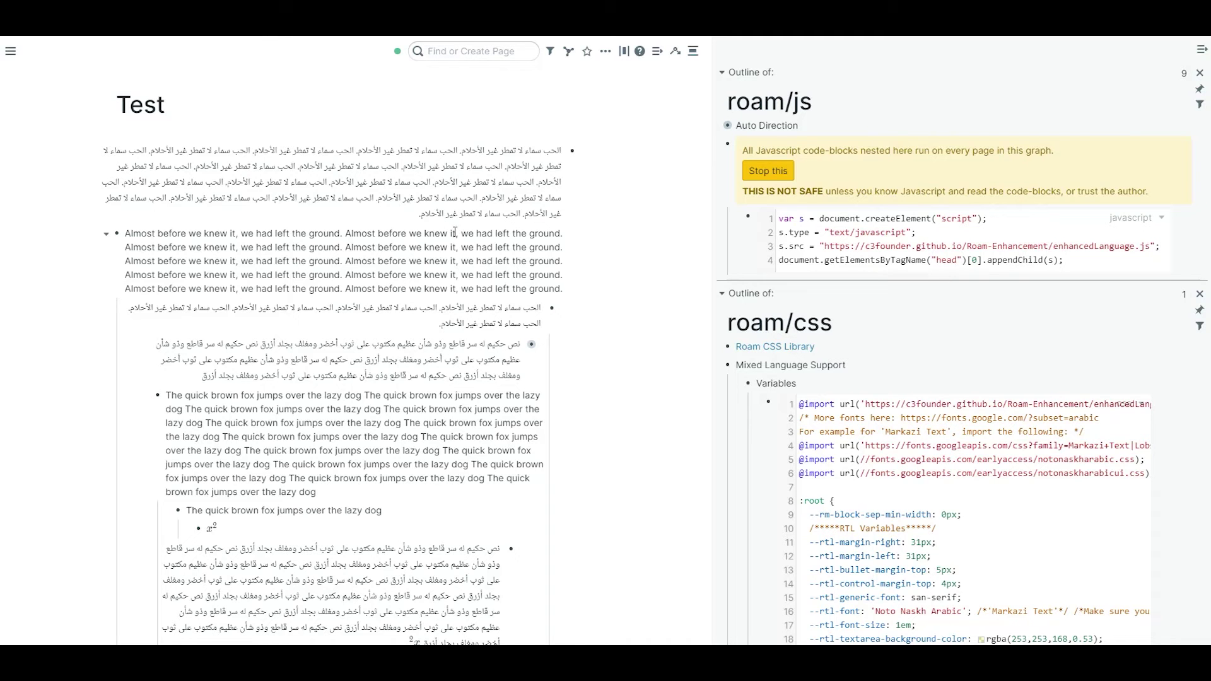
Rename the page title from Test to تست
double_click(228, 106)
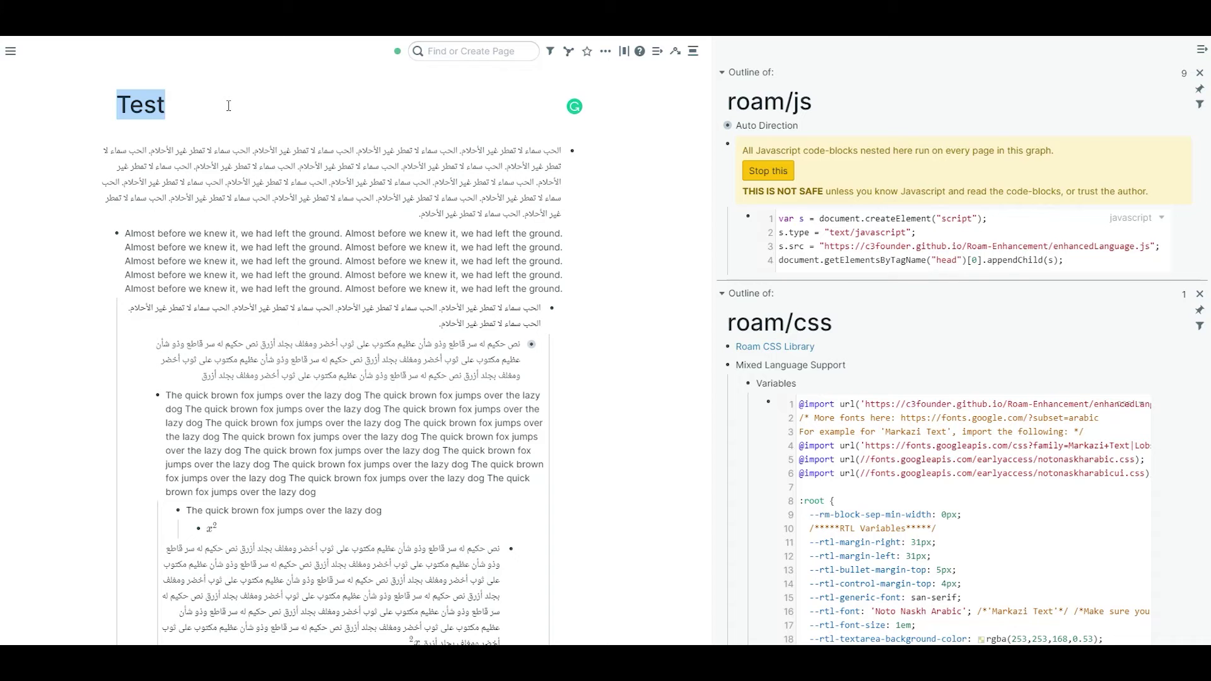
text(تست)
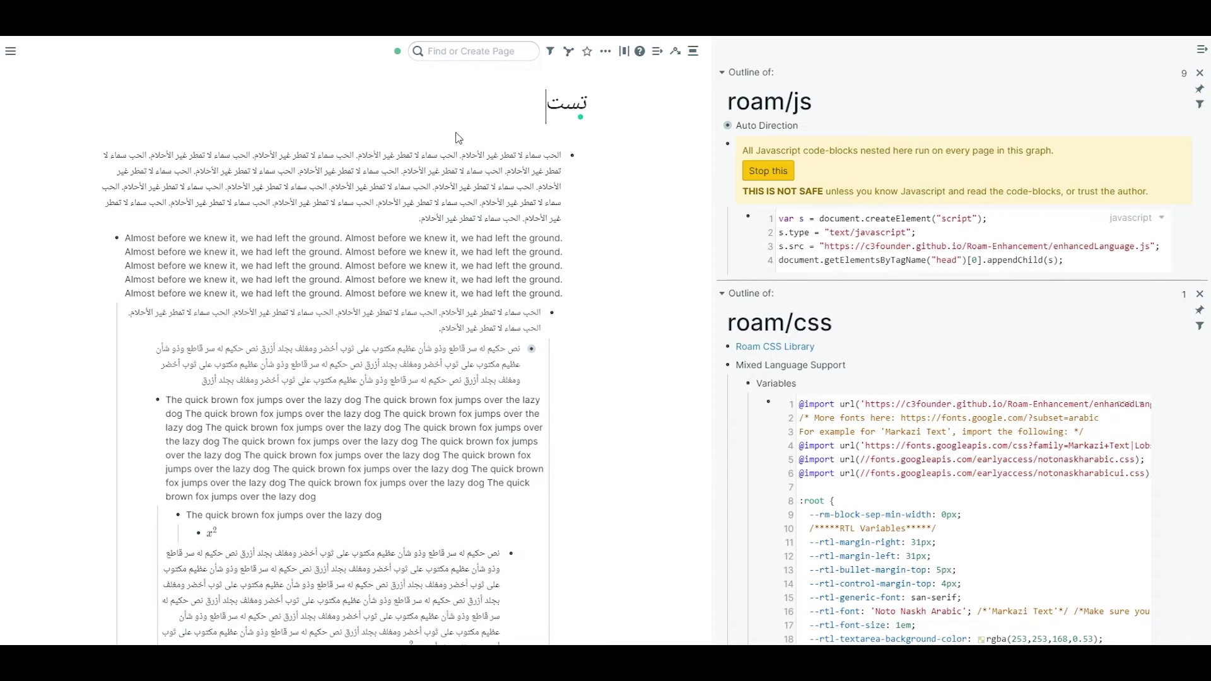
click(470, 349)
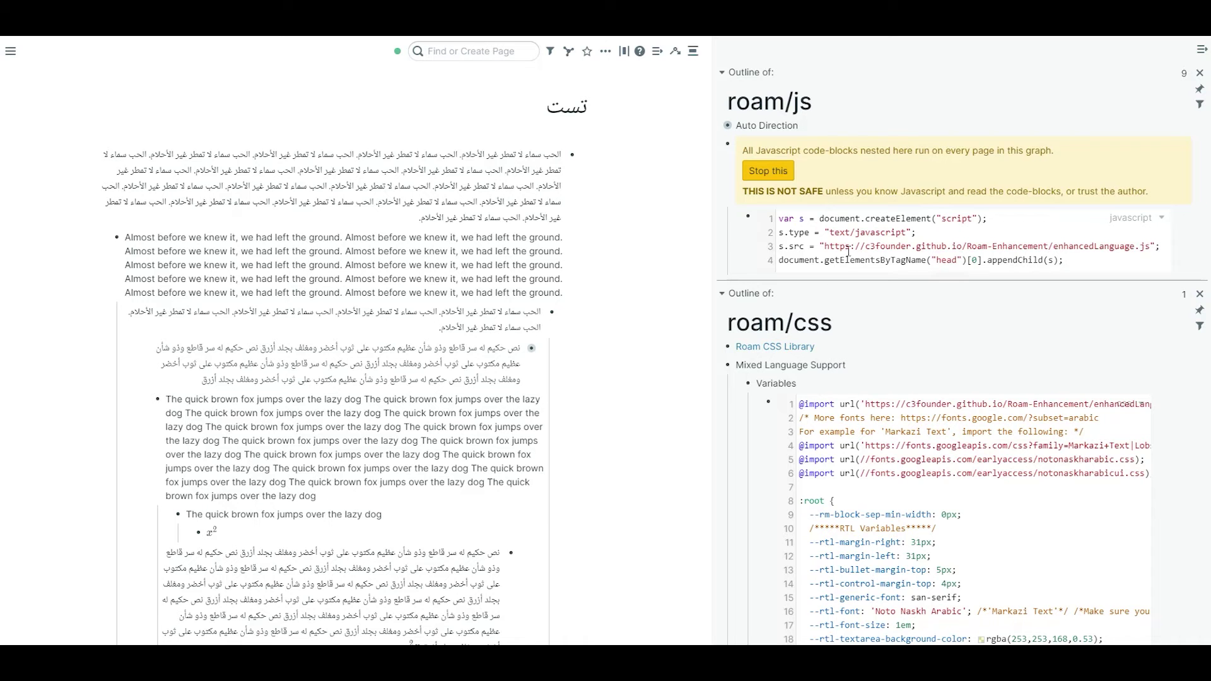
Select the four roam/js code lines, then close the roam/js outline in the sidebar
click(1058, 255)
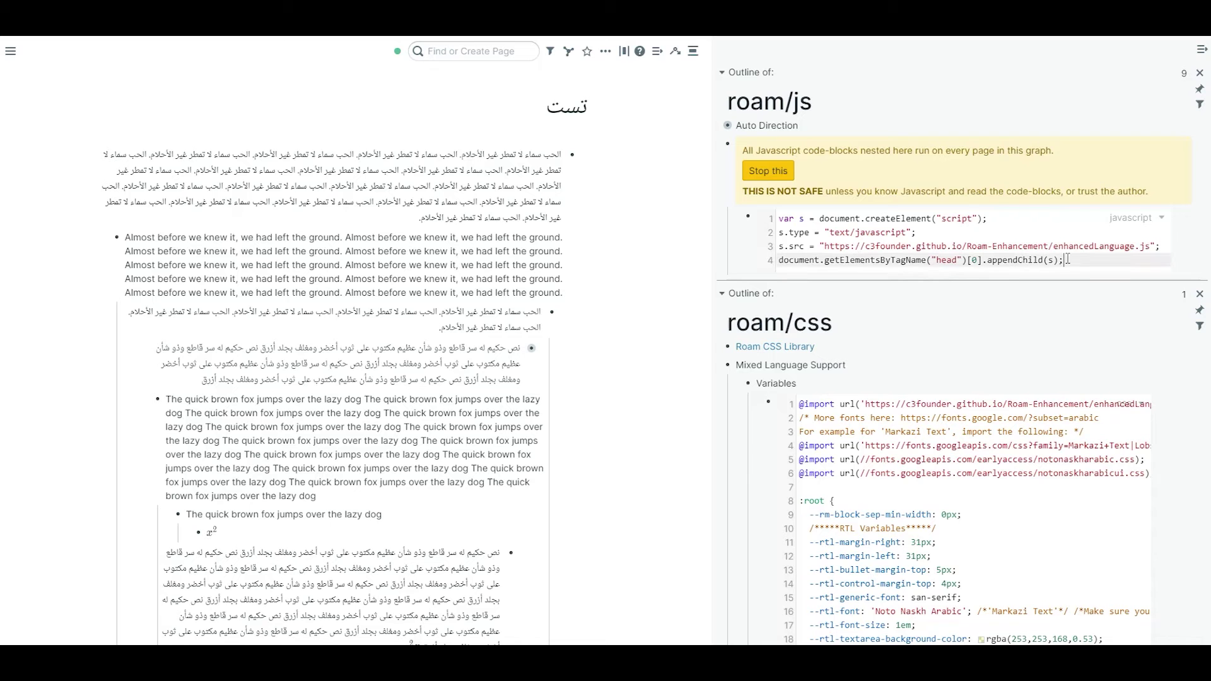
drag(1058, 254, 775, 221)
click(877, 238)
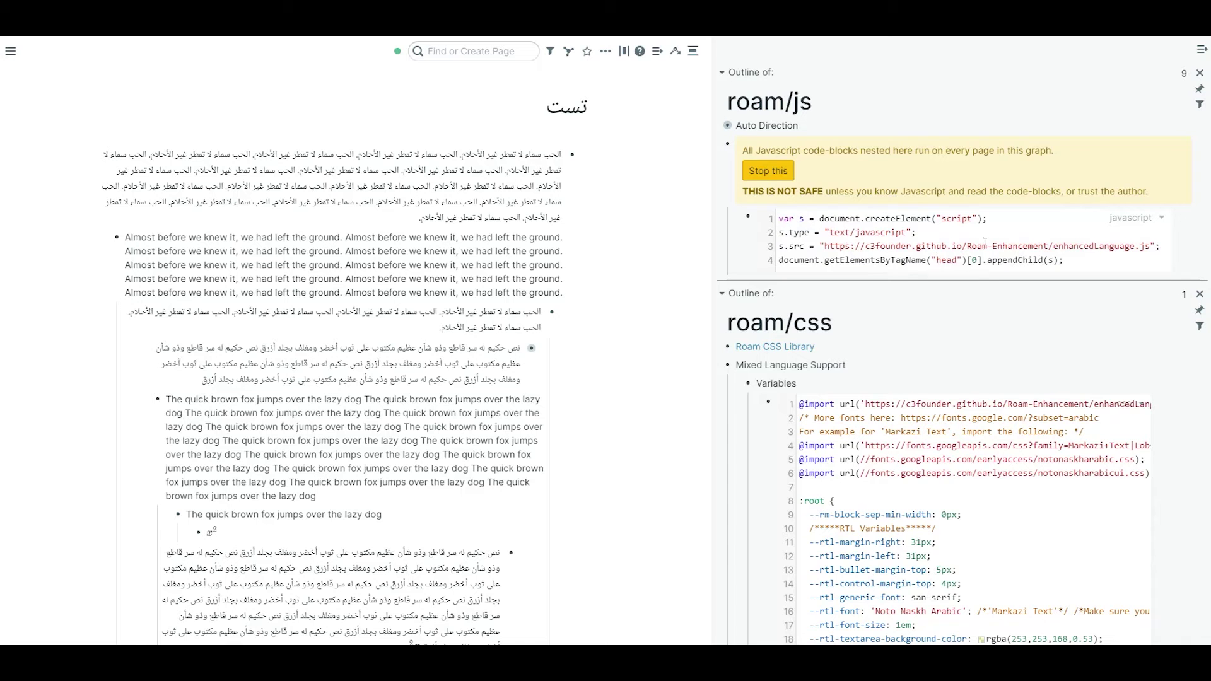
click(1200, 72)
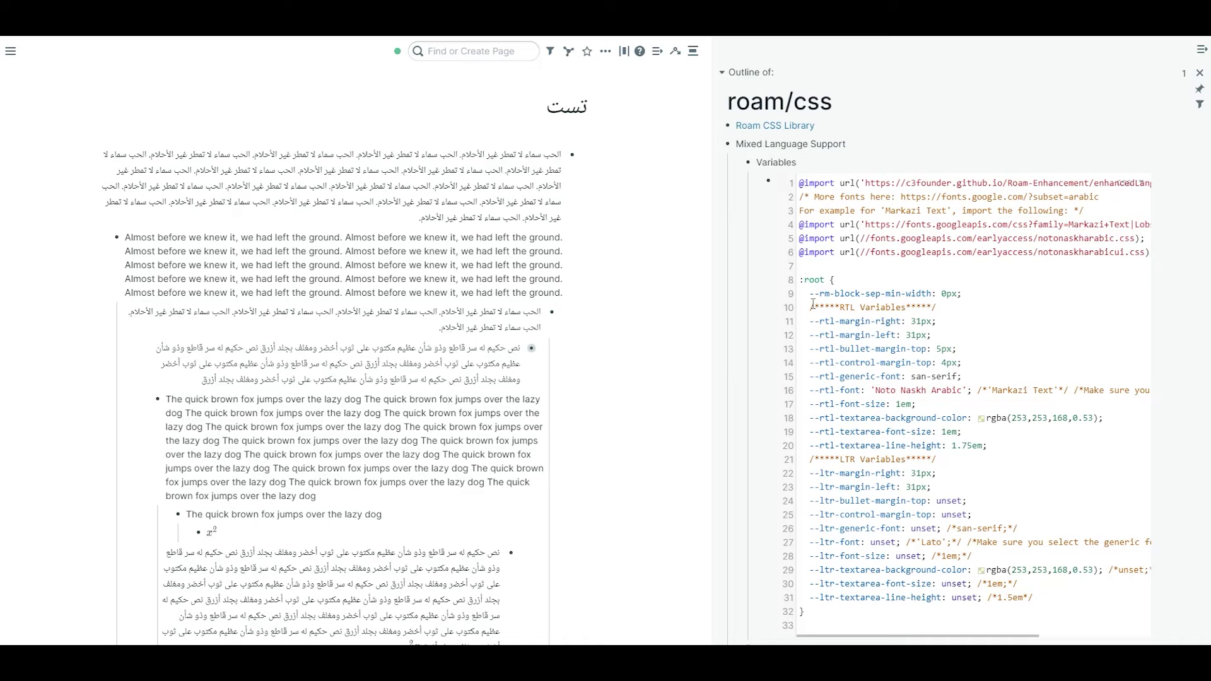
Highlight the RTL variables (lines 11–20) and LTR variables (lines 22–31) in the CSS block
drag(810, 294, 1052, 596)
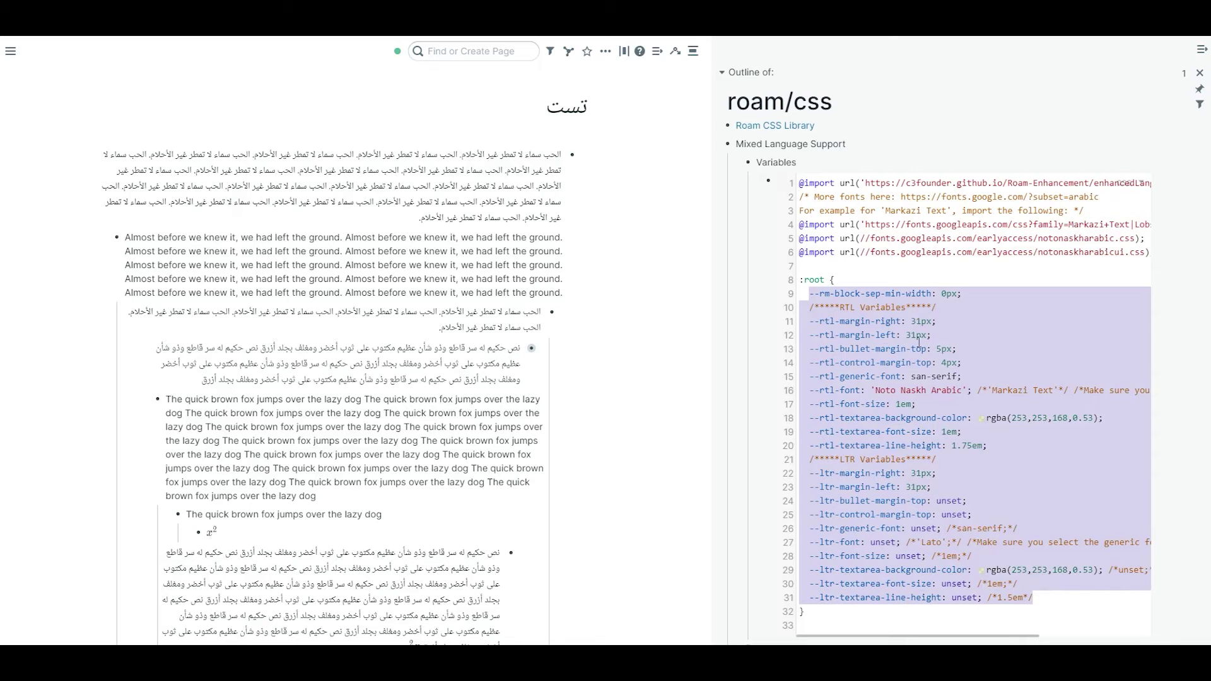
click(885, 338)
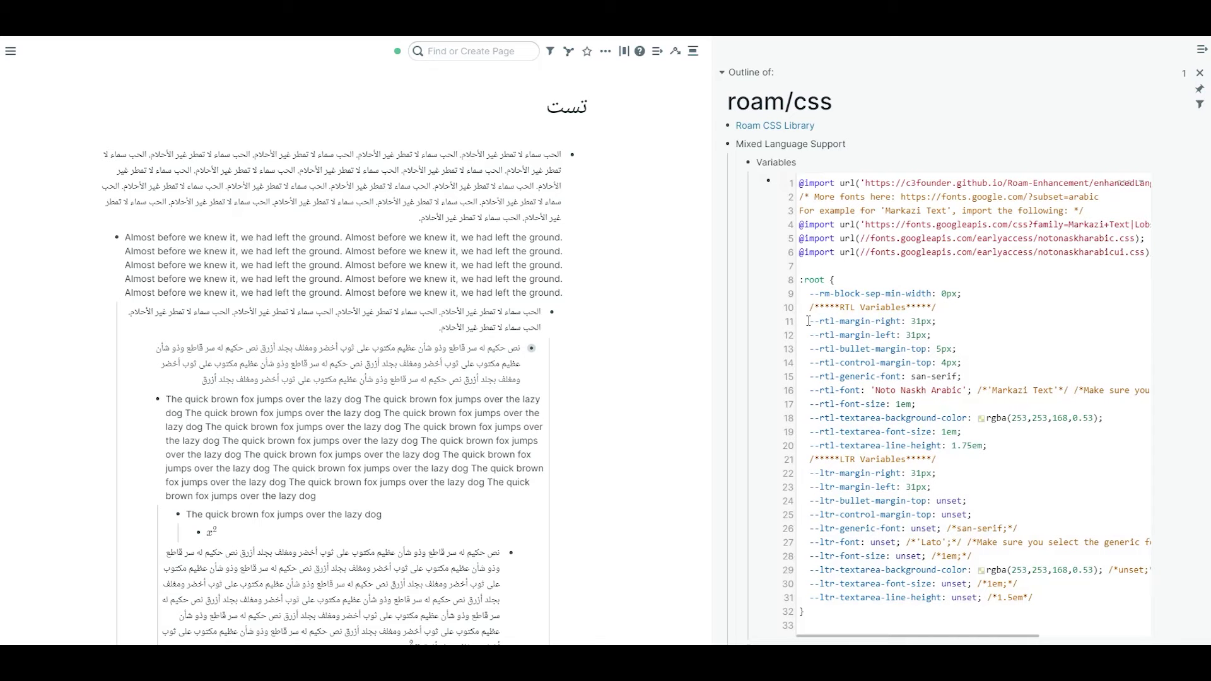
drag(808, 320, 1006, 446)
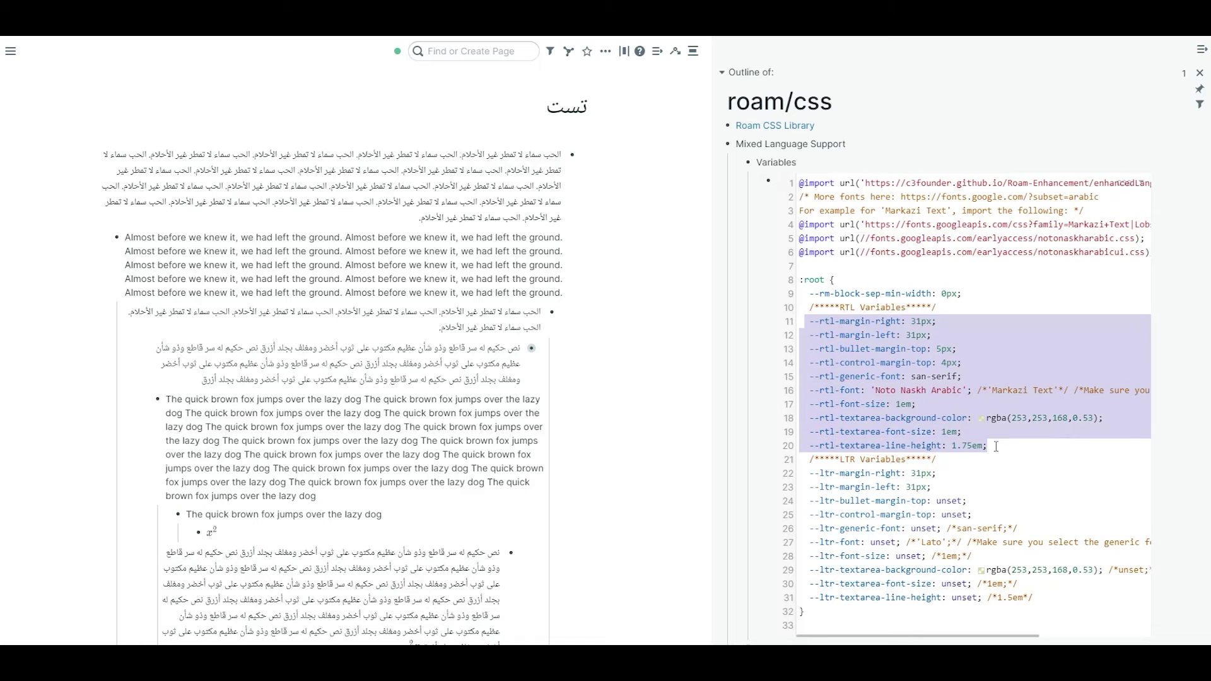
drag(803, 473, 1034, 597)
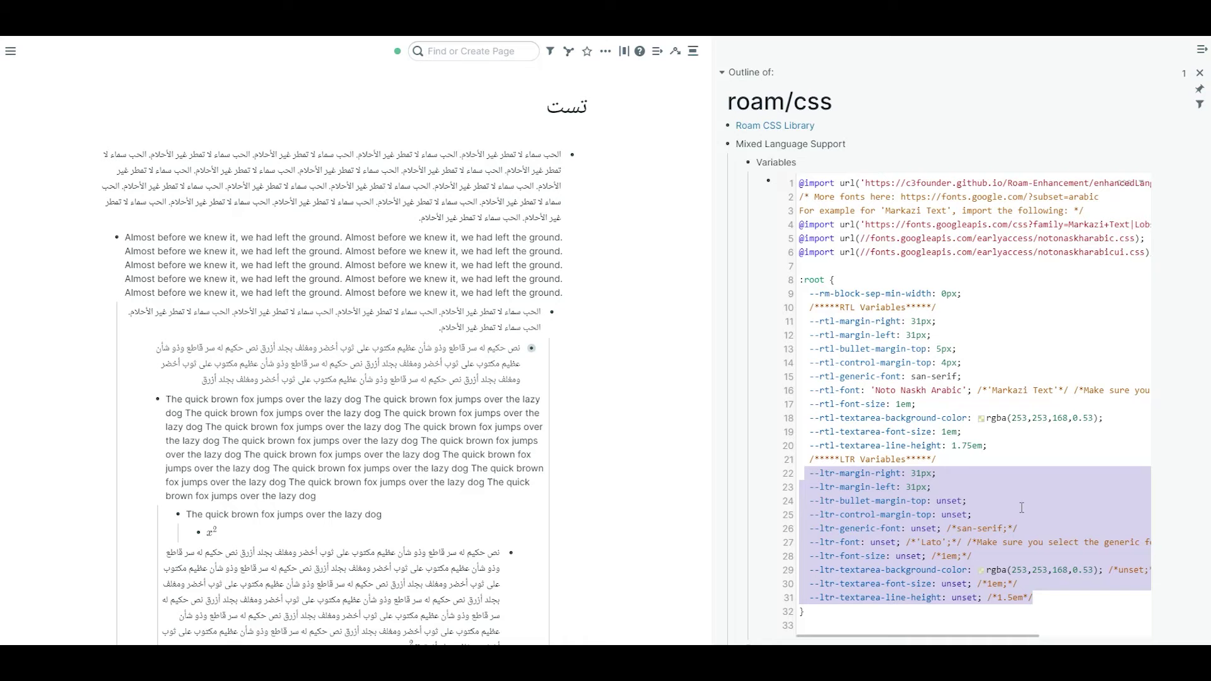
click(605, 53)
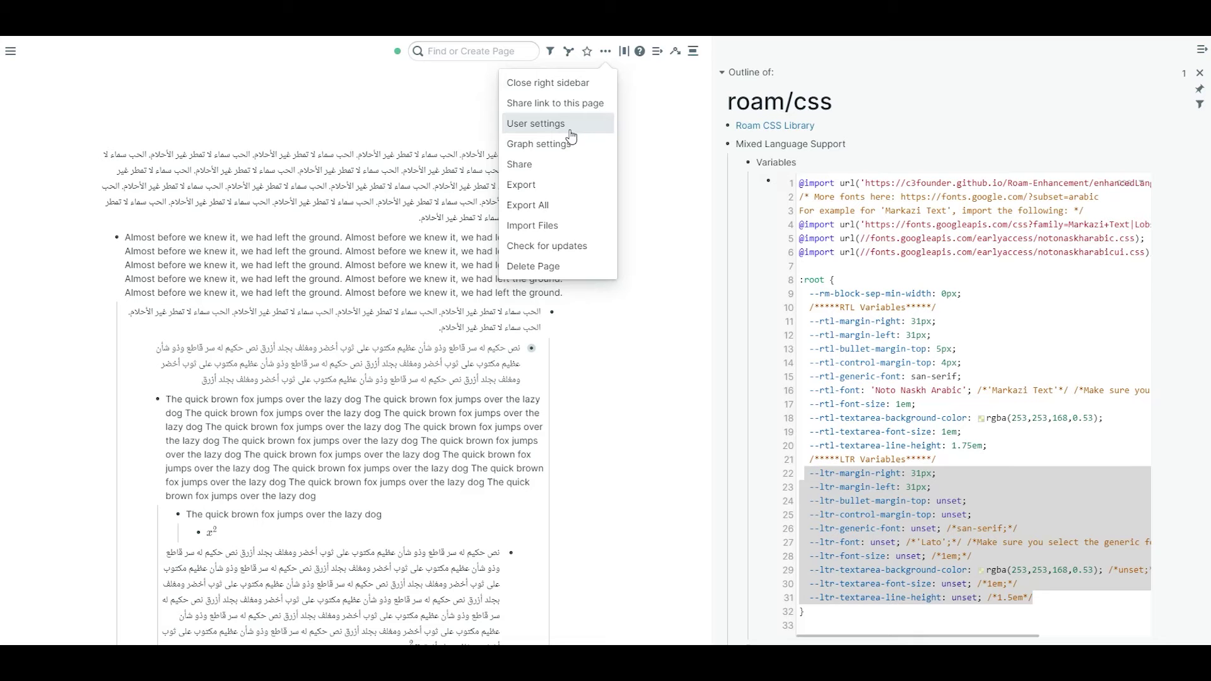
click(670, 265)
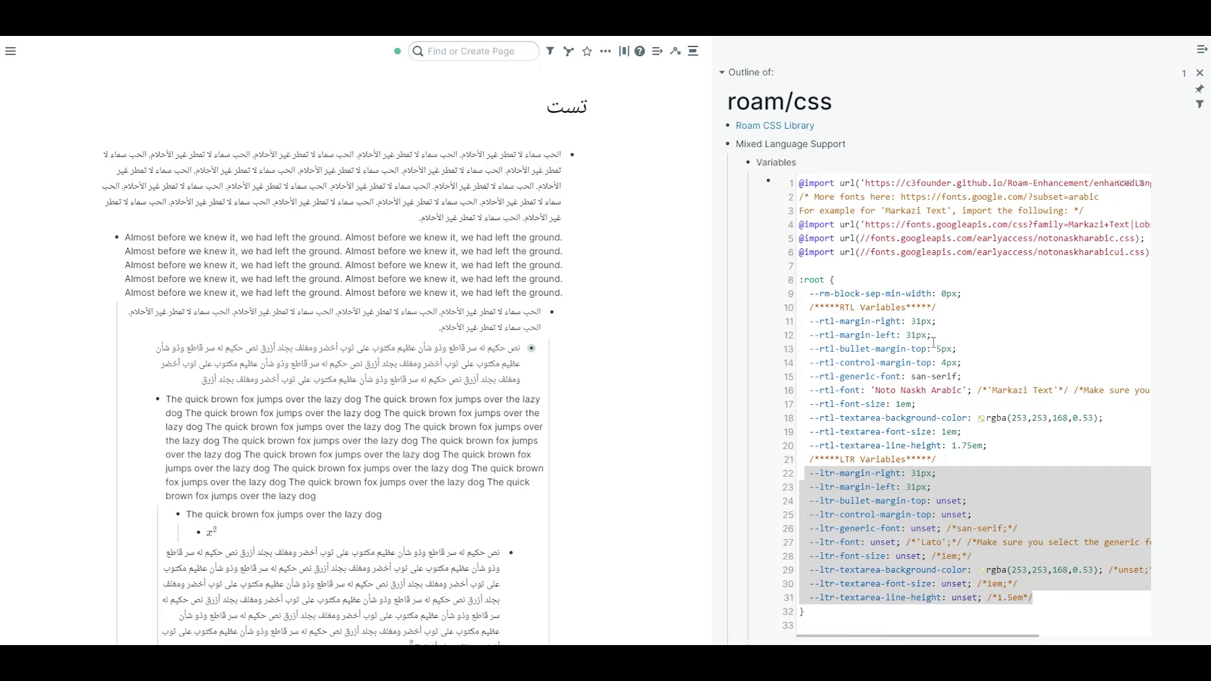
Select the LTR variables (lines 22–31), then the RTL variables (lines 11–20)
click(844, 463)
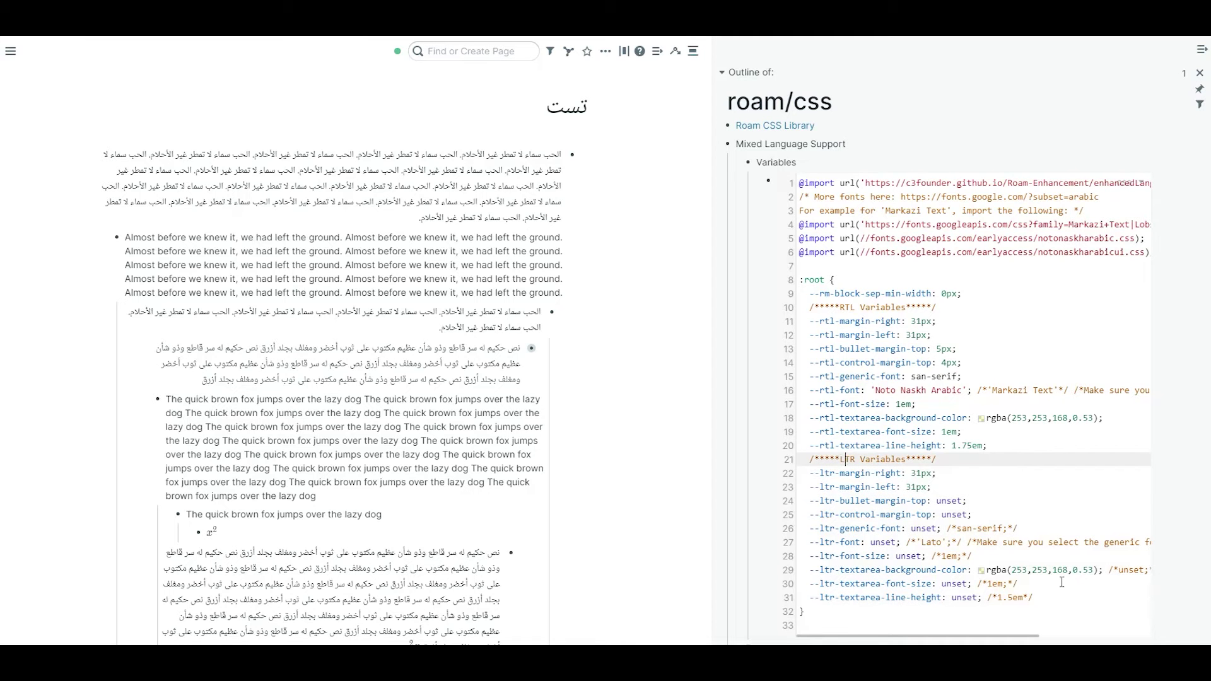
drag(1046, 598, 799, 472)
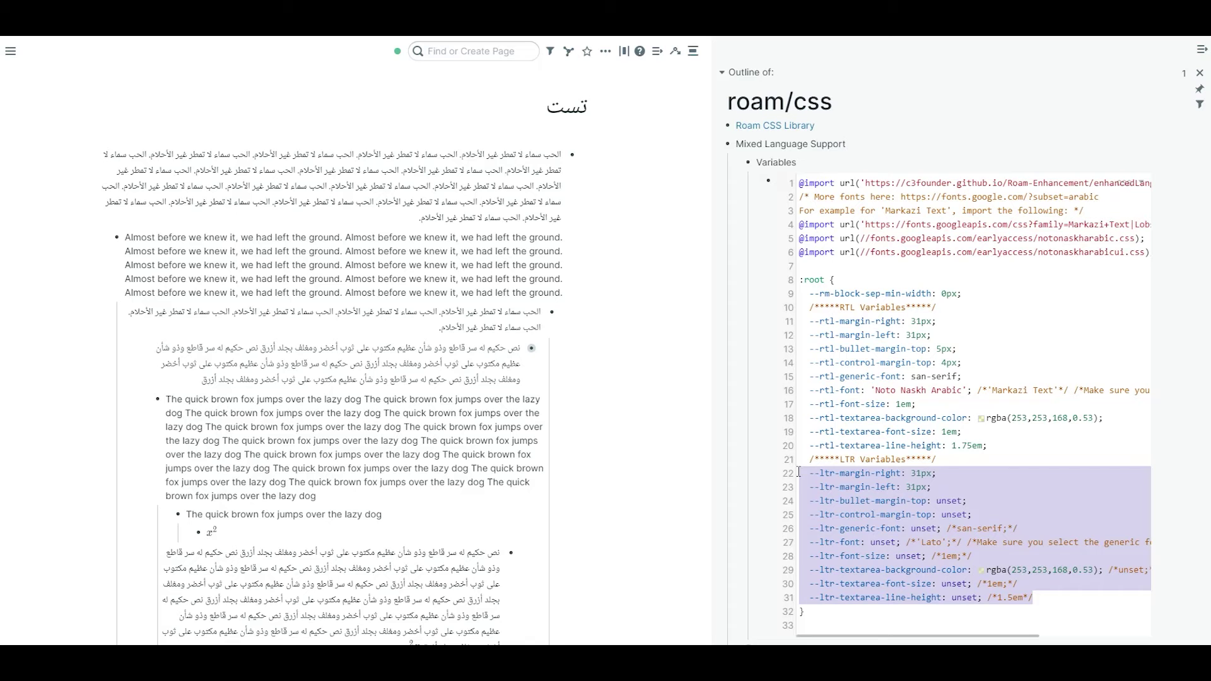
click(950, 503)
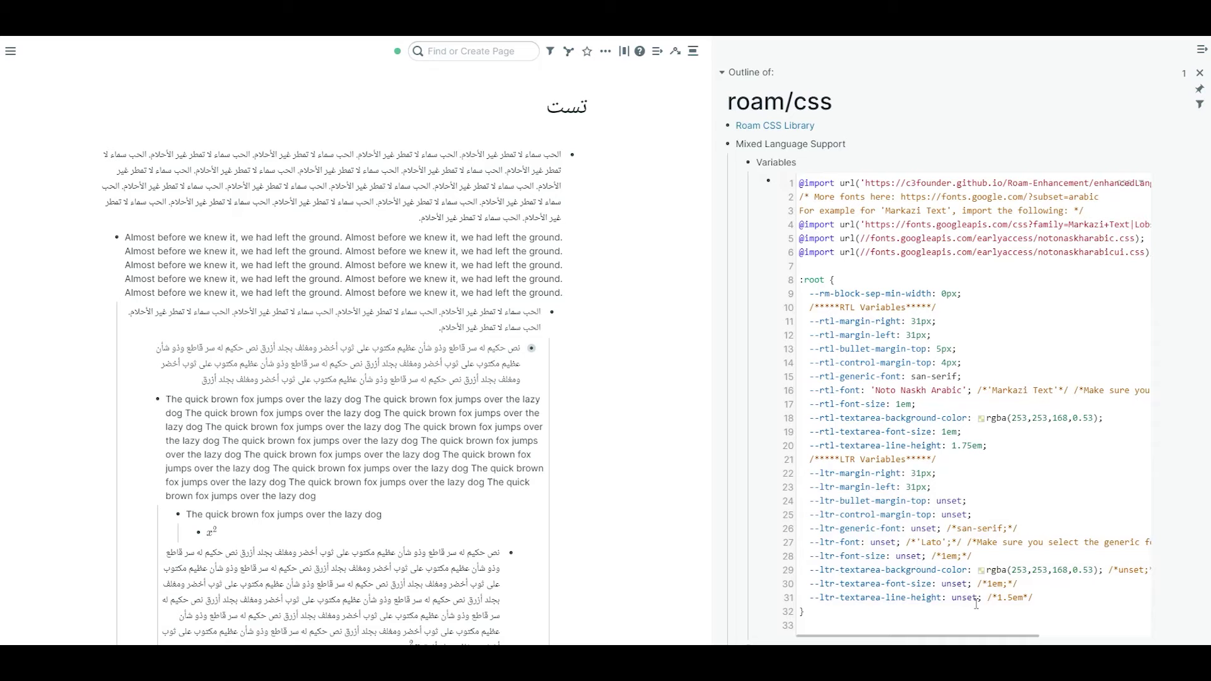
drag(1006, 443, 800, 322)
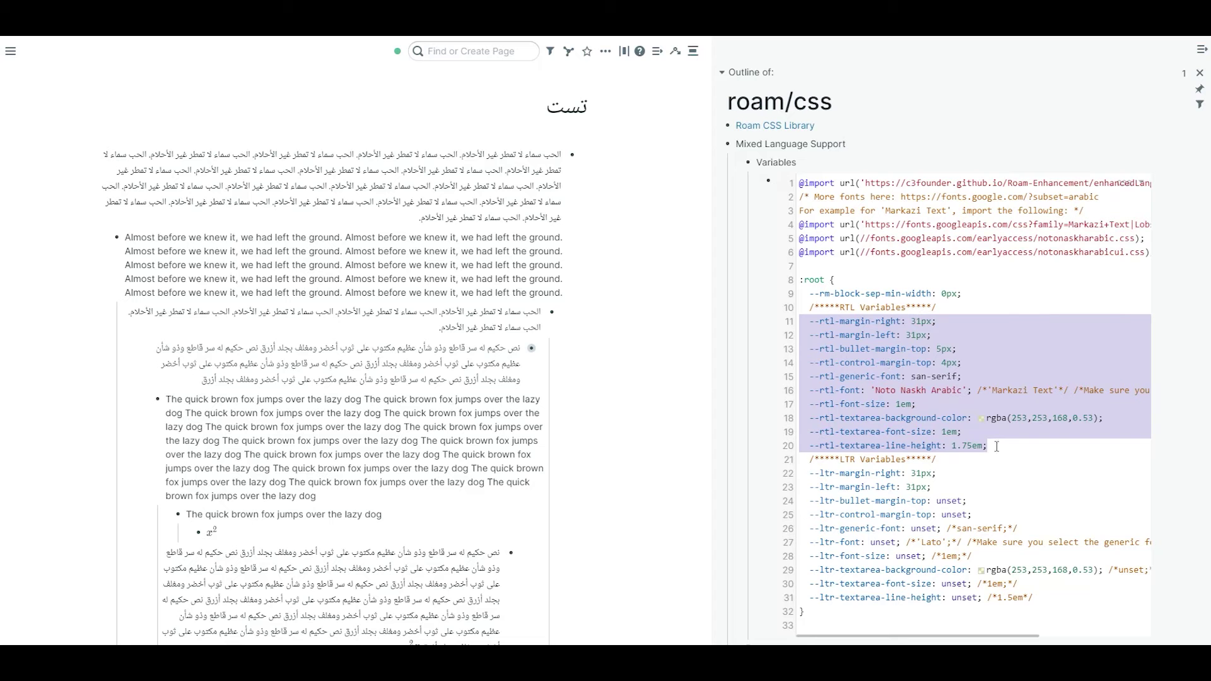
Re-highlight the LTR and RTL variable blocks, then widen the sidebar so import lines fit
drag(1043, 606, 781, 480)
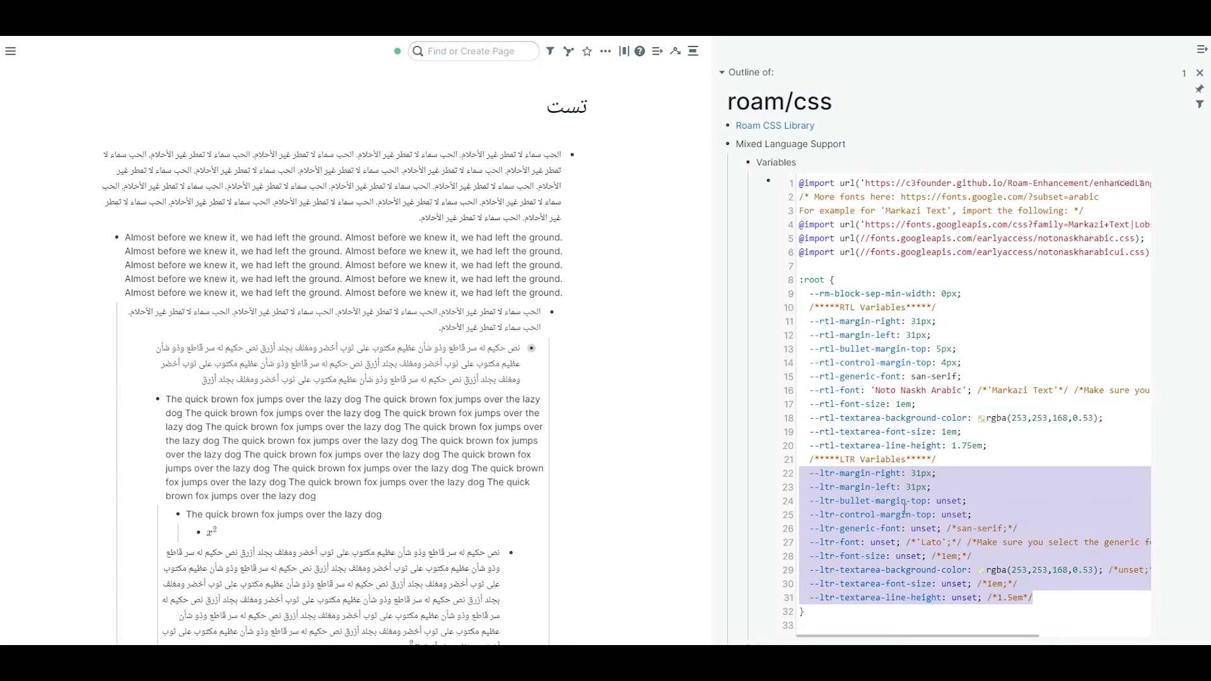
click(1050, 596)
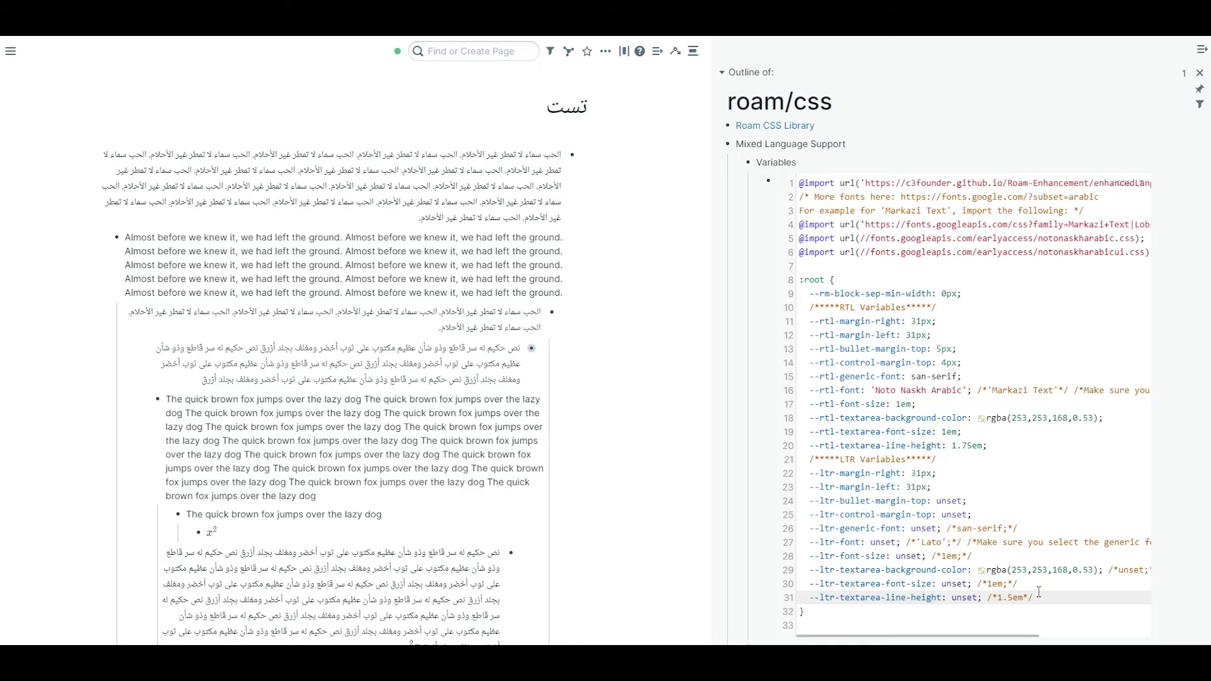
drag(1041, 593, 795, 483)
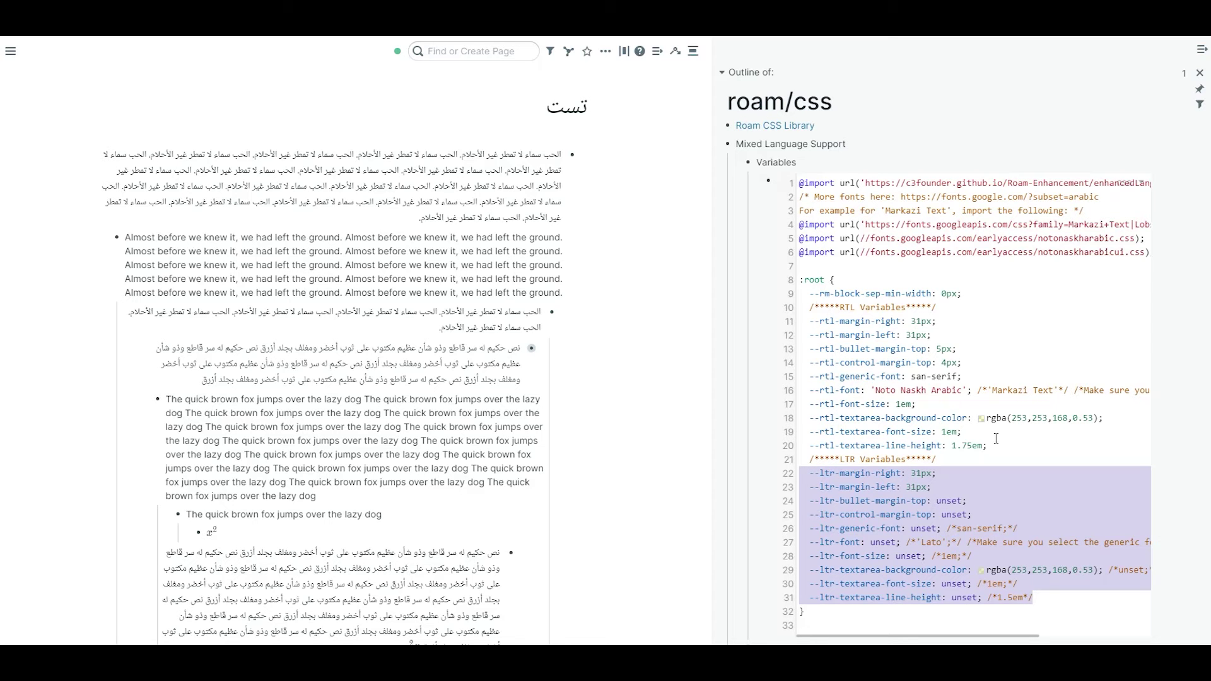
drag(994, 446, 789, 325)
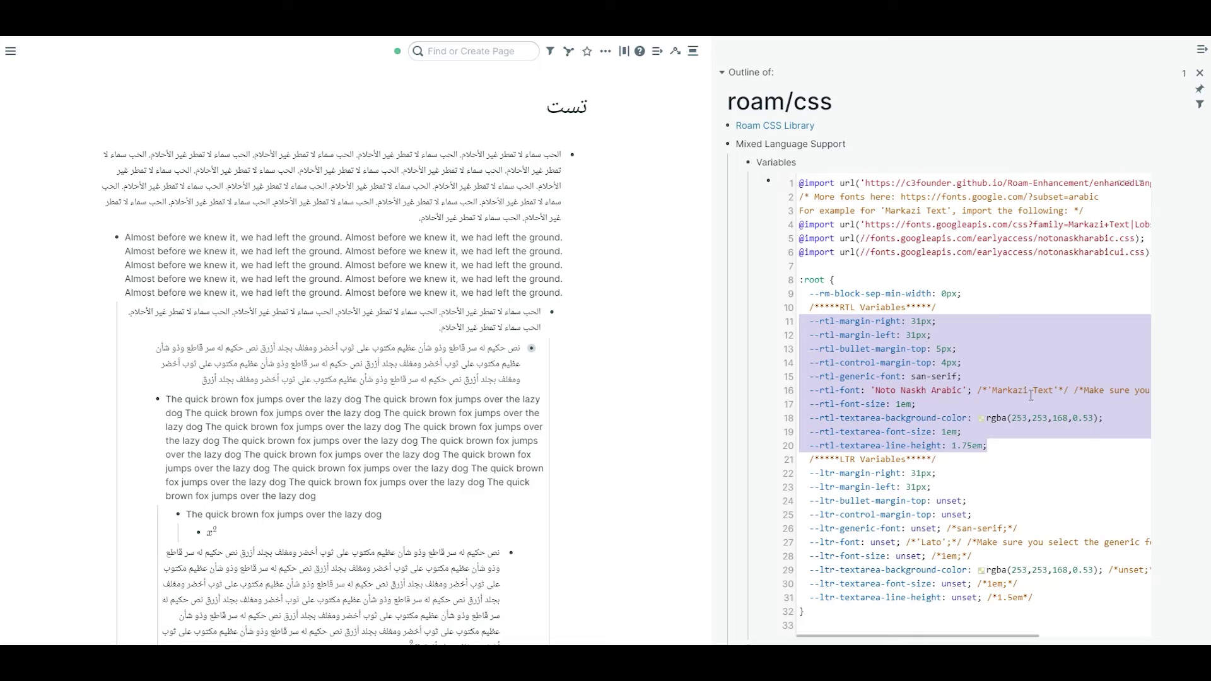
click(877, 188)
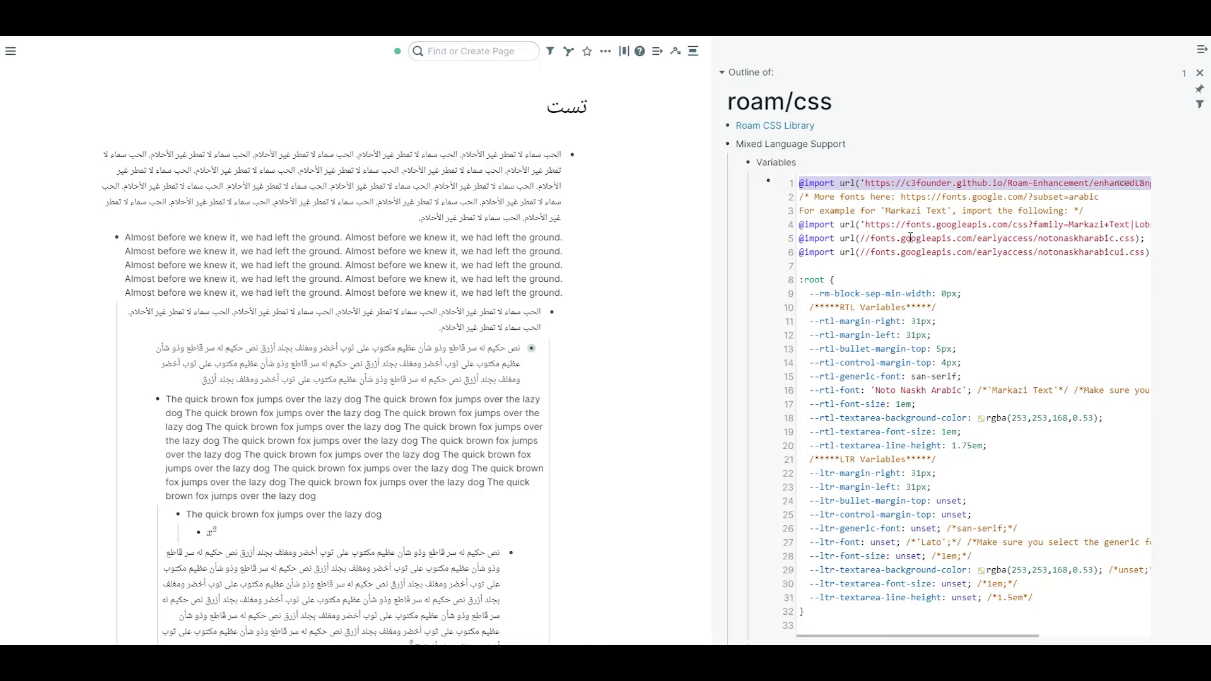
drag(711, 237, 631, 236)
Type a separator right after Lobster in the line 4 Google Fonts import URL
click(787, 220)
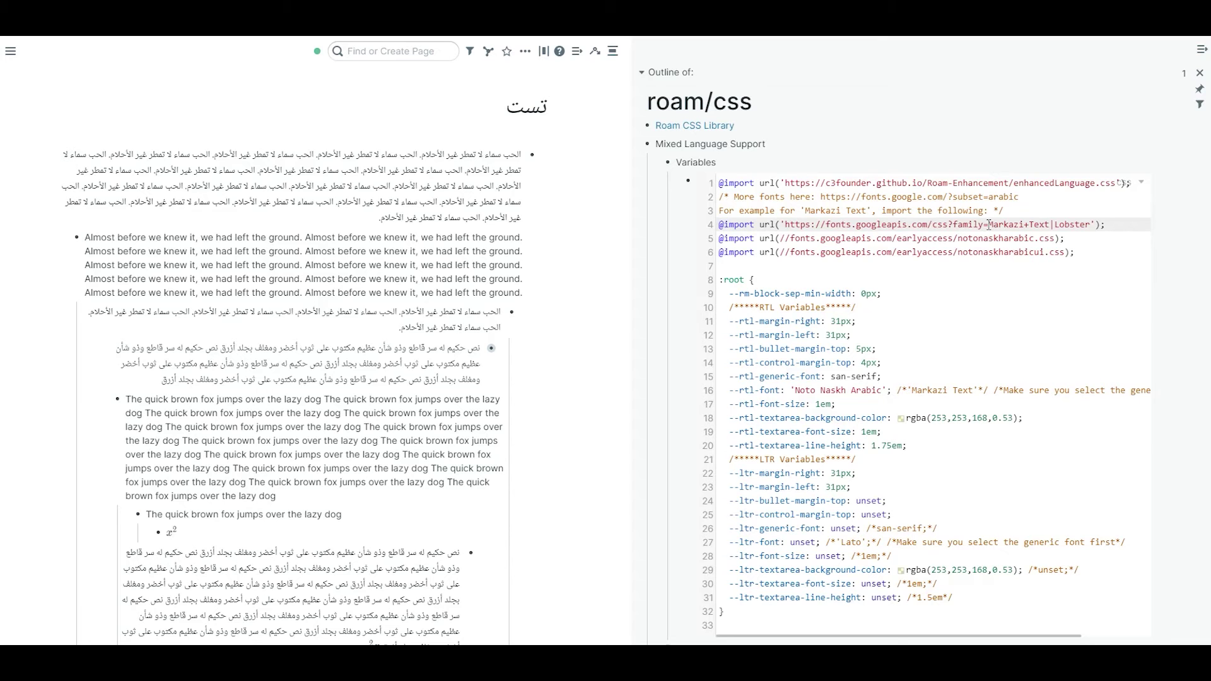
drag(989, 225, 1049, 225)
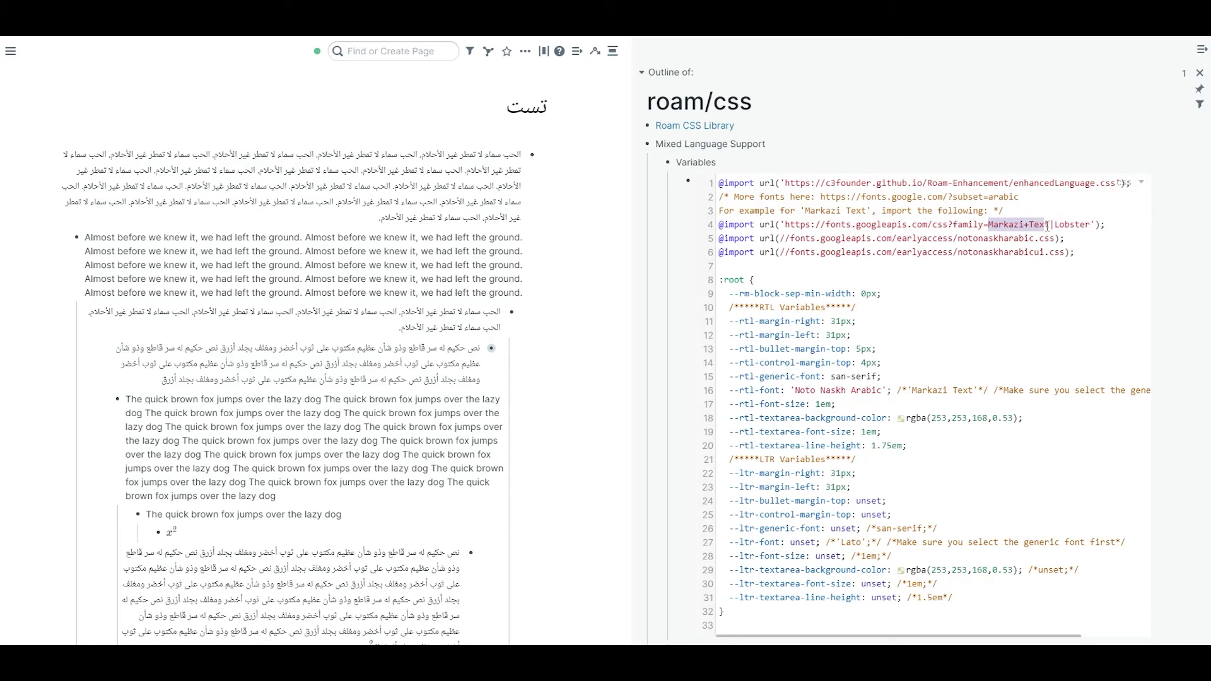
click(1092, 224)
text(')
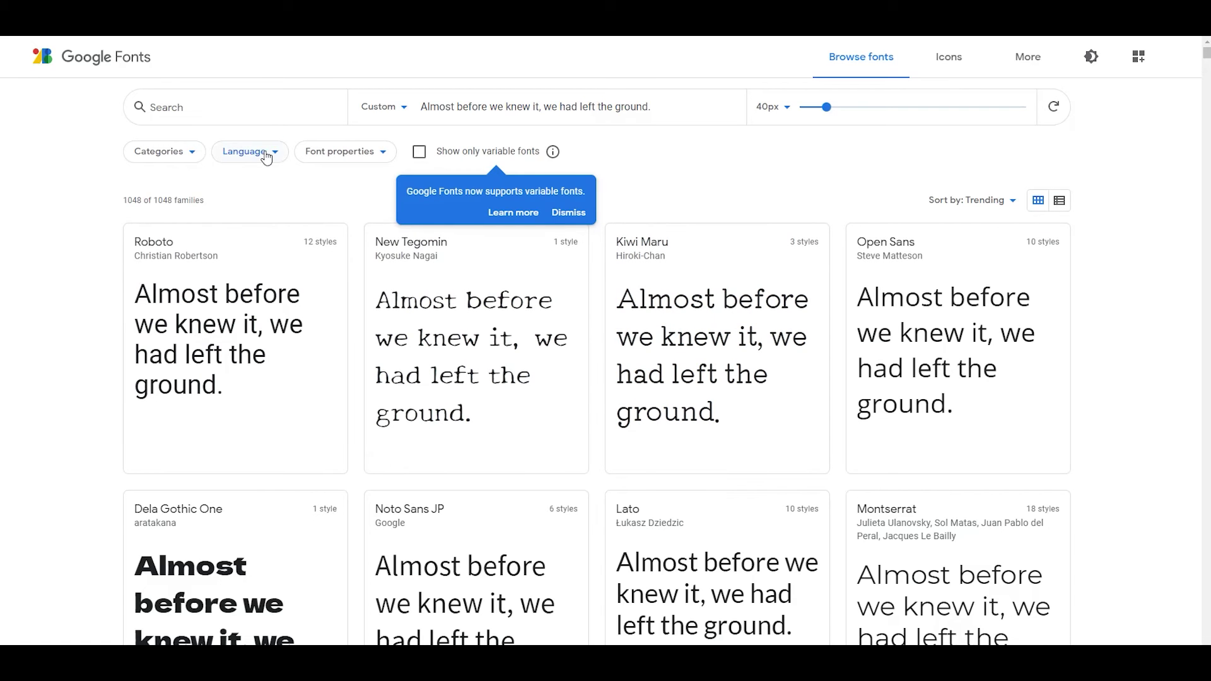
Open the New Tegomin font page in Google Fonts and select its name
click(261, 153)
click(90, 184)
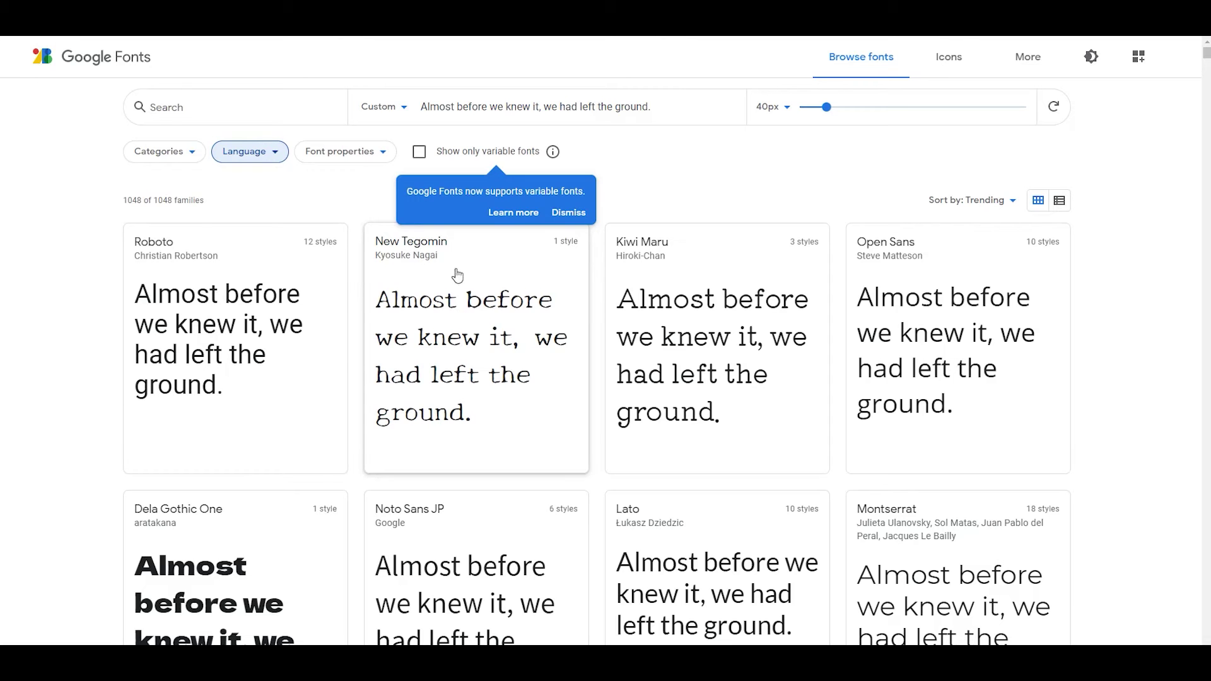
click(512, 325)
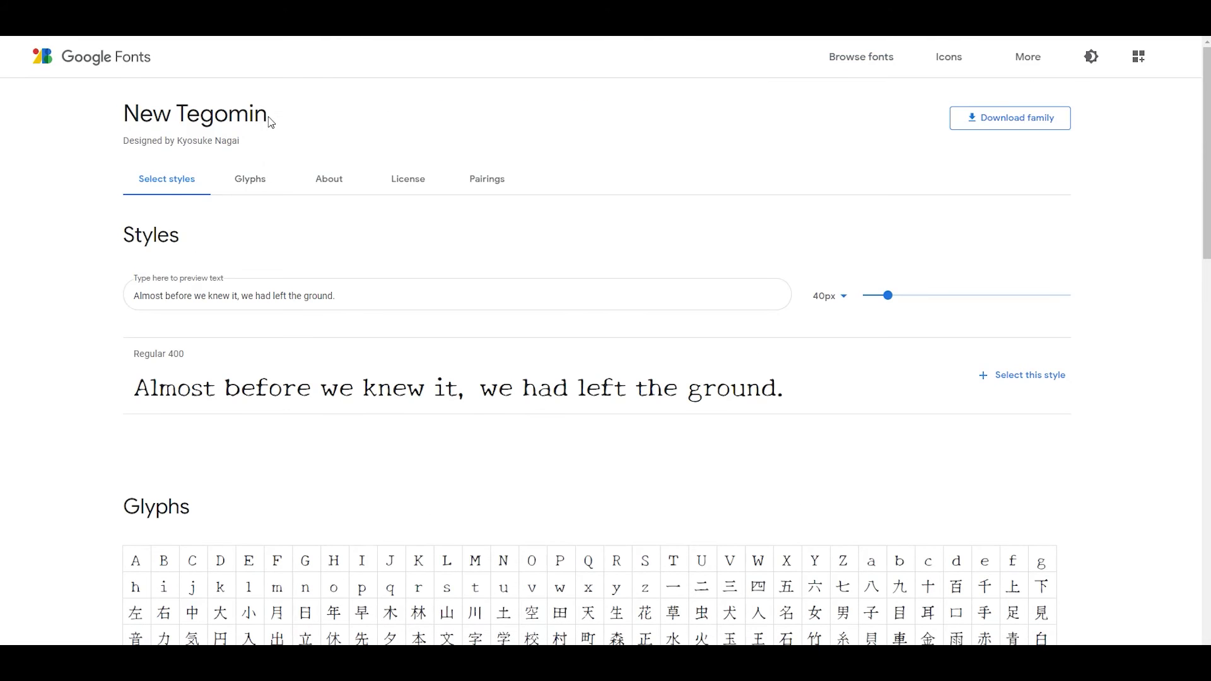
drag(272, 117, 124, 112)
key(ctrl+c)
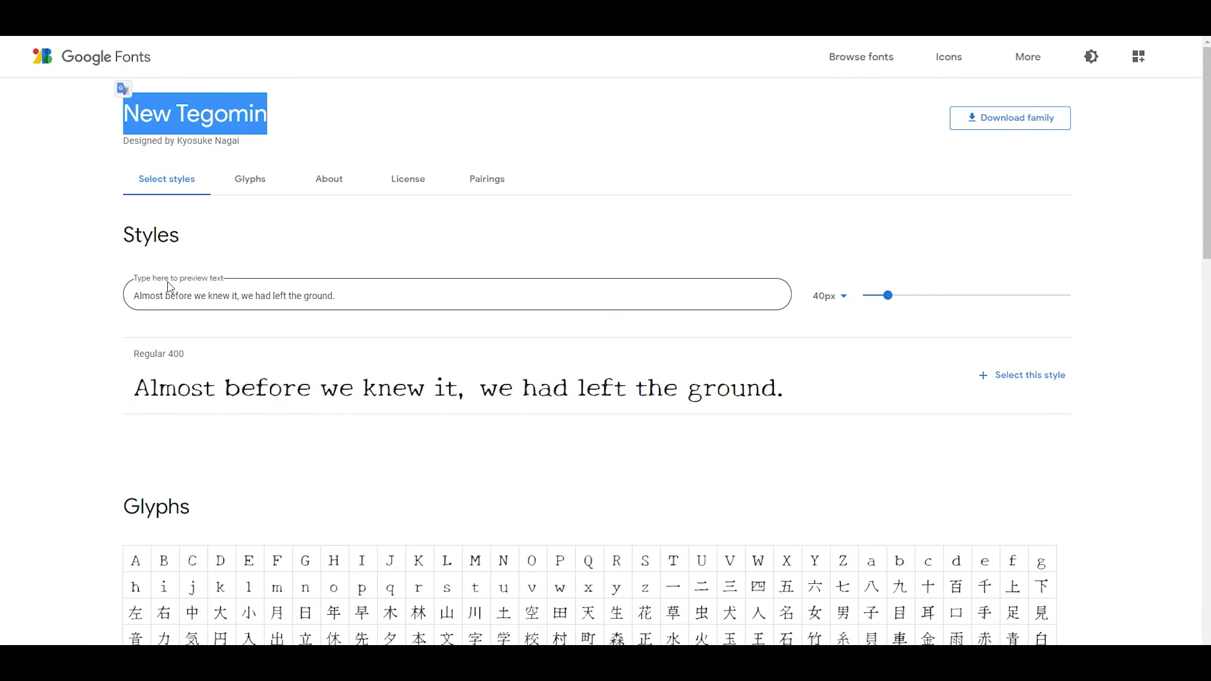
Back in Roam, append |New+Tegomin to the line 4 Google Fonts import
key(alt+Tab)
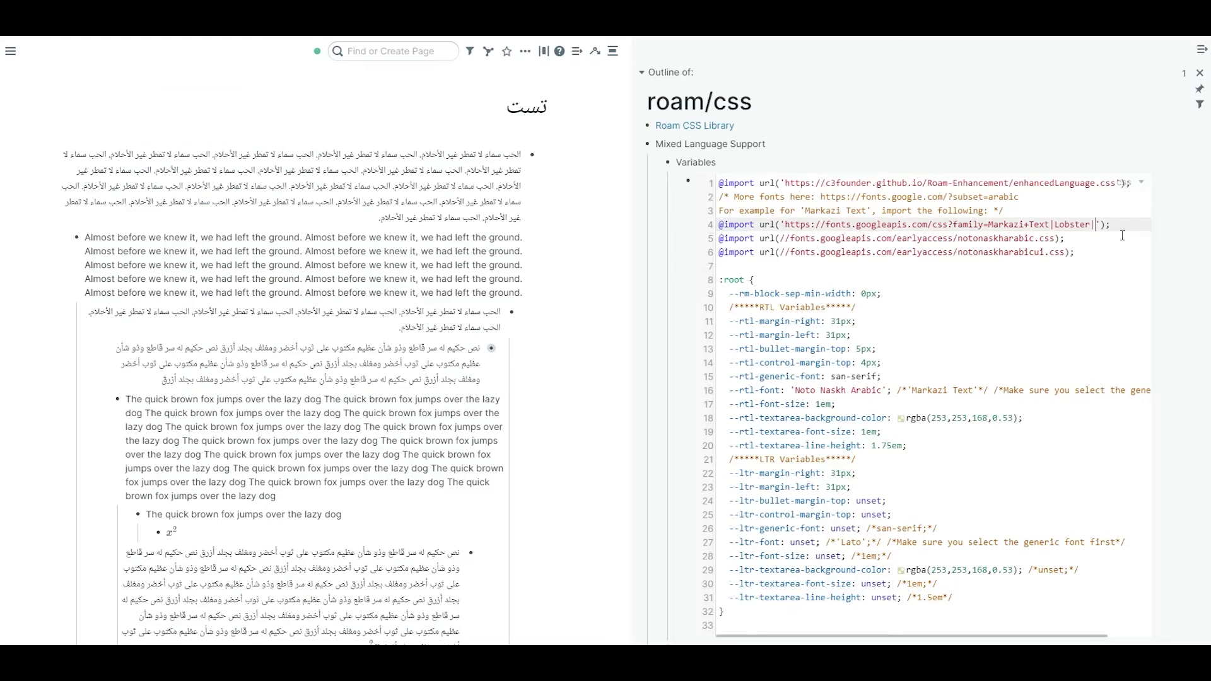
key(BackSpace)
text(|)
key(ctrl+v)
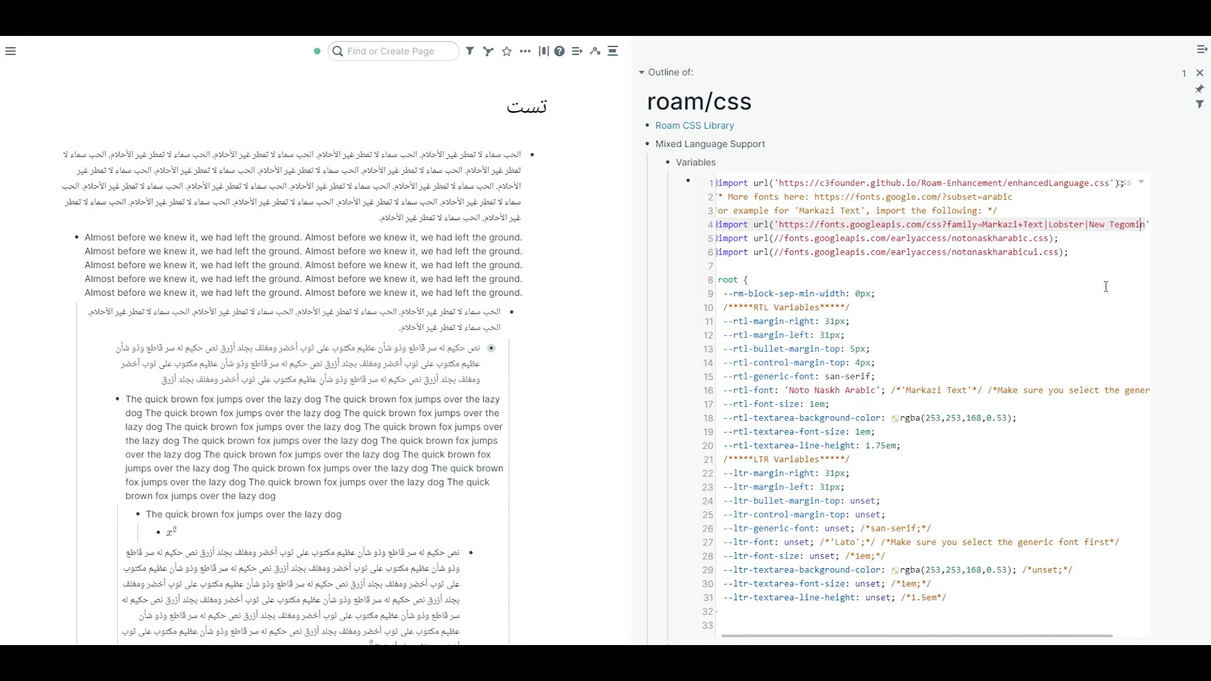
key(Left)
key(Left)
key(Left)
text(+)
Set --ltr-font to 'New Tegomin' and --ltr-generic-font to san-serif, then apply the CSS
click(811, 542)
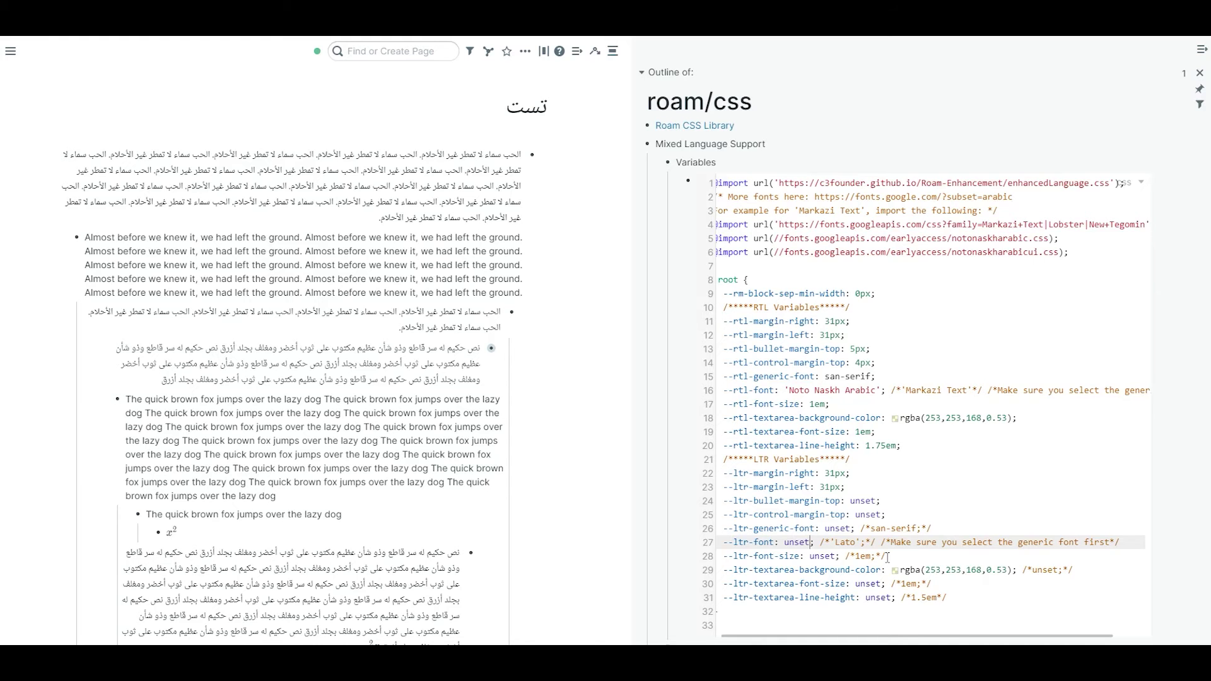
key(BackSpace)
key(BackSpace)
key(BackSpace)
key(BackSpace)
key(BackSpace)
text(')
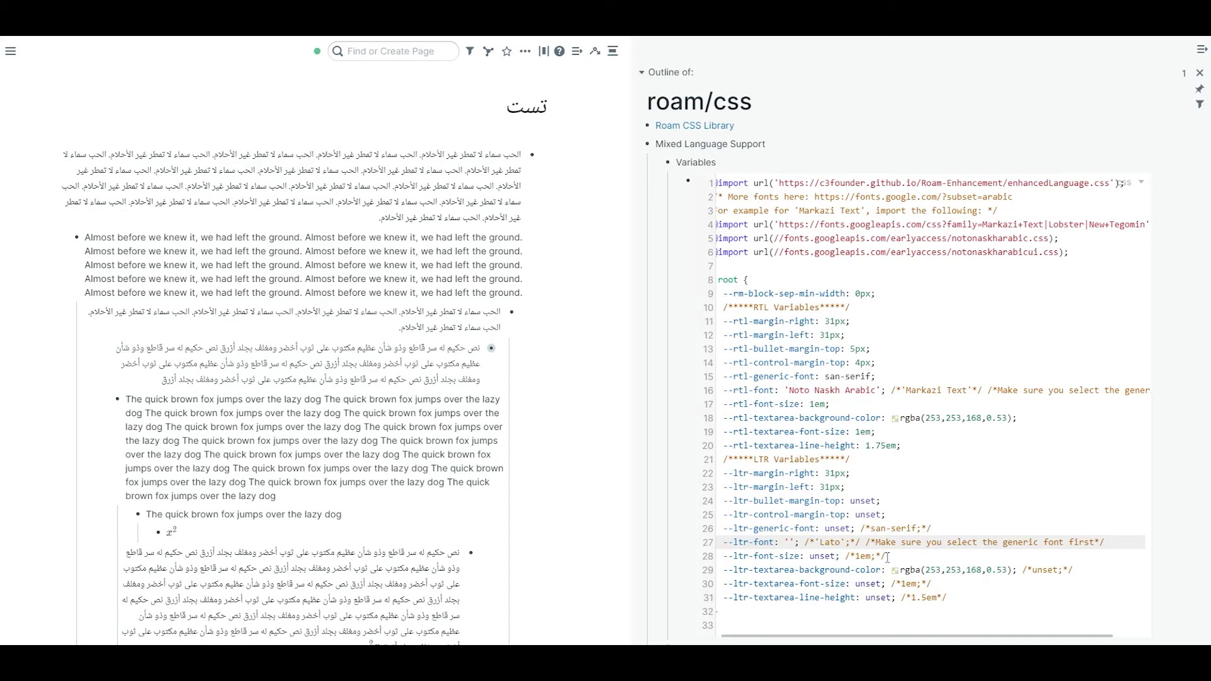
key(ctrl+v)
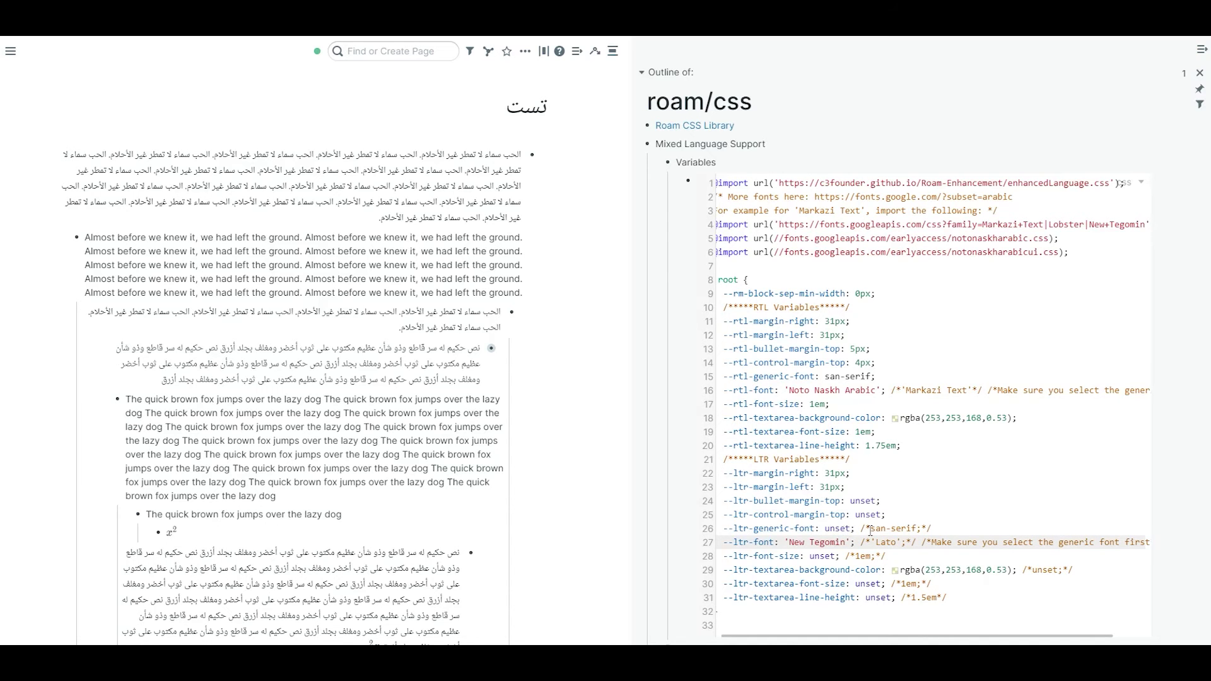
drag(872, 529, 924, 528)
key(ctrl+c)
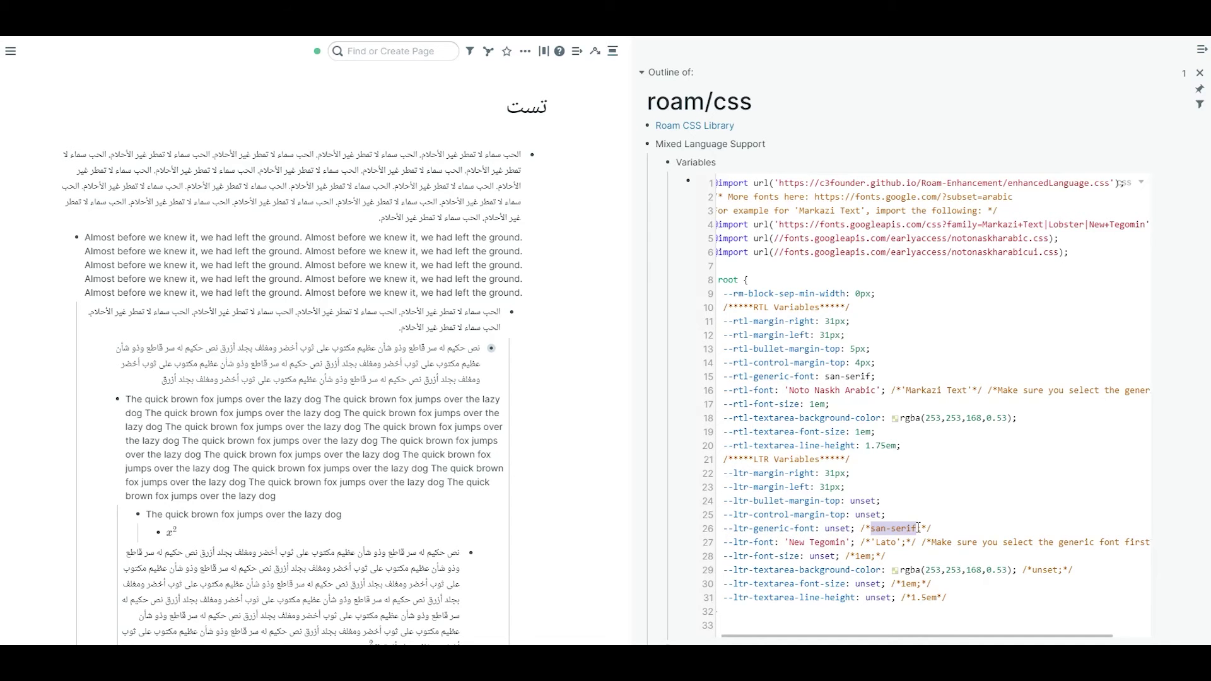
double_click(836, 530)
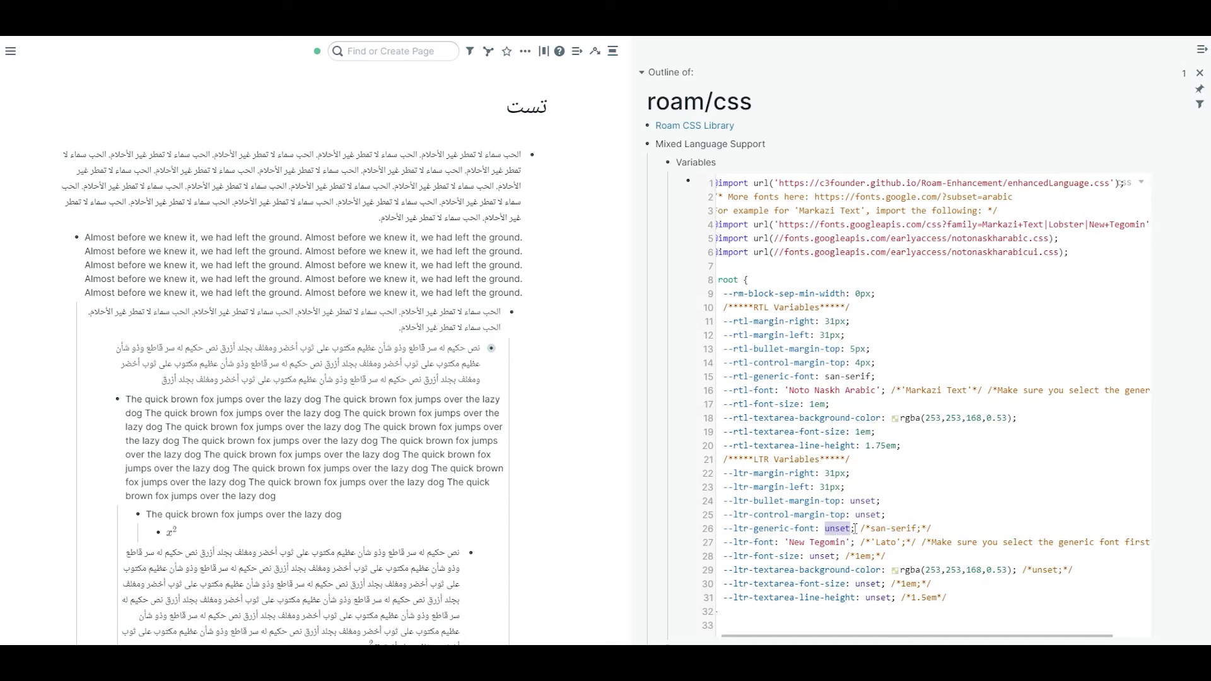
key(ctrl+v)
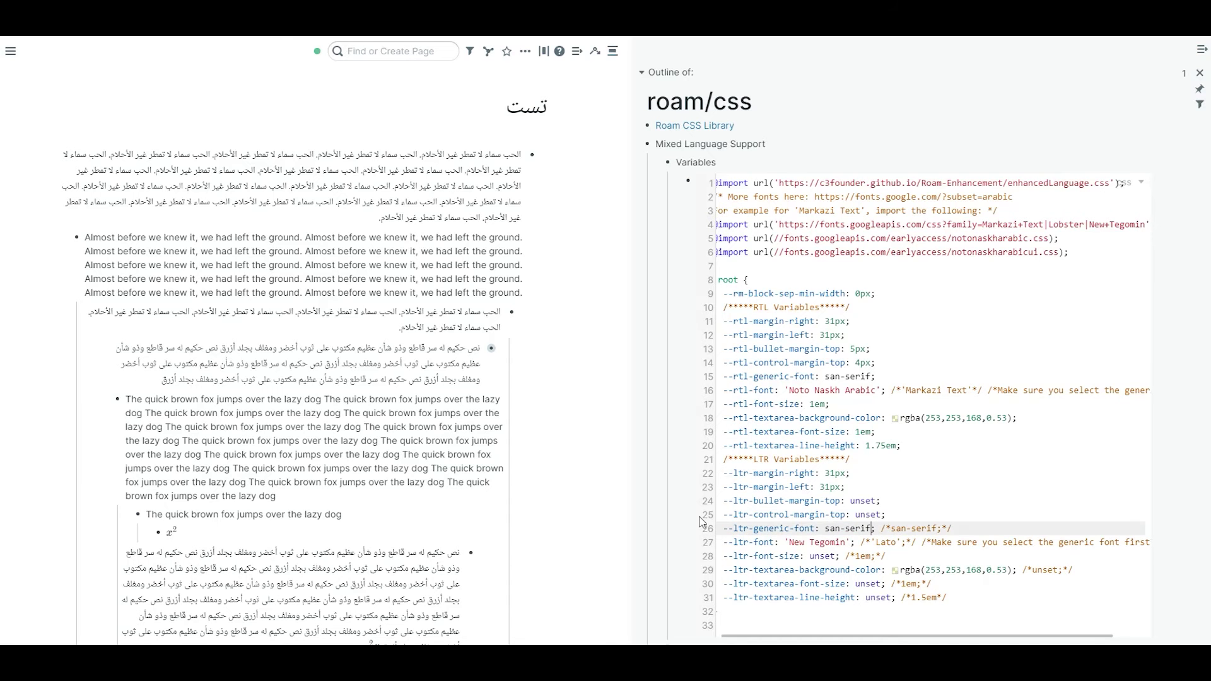
key(Escape)
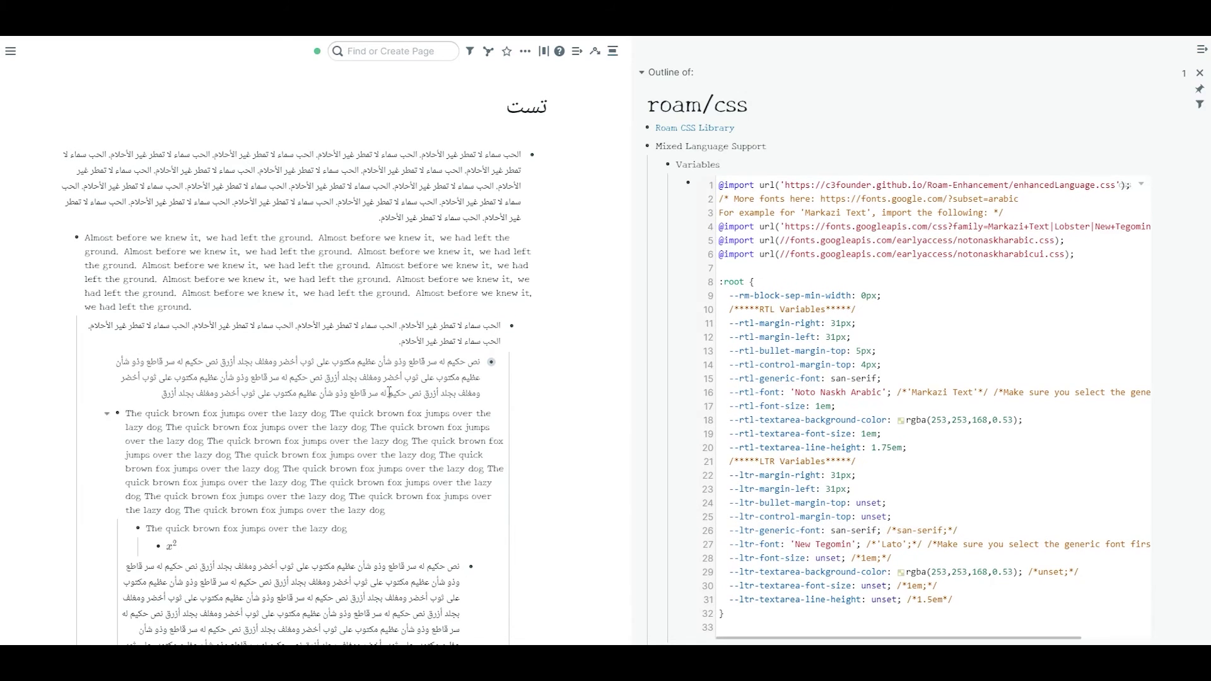
Compare English and Arabic block editing, then set --ltr-textarea-background-color to unset
click(379, 258)
click(222, 164)
click(256, 281)
double_click(1049, 572)
key(ctrl+c)
drag(1018, 572, 907, 574)
key(ctrl+v)
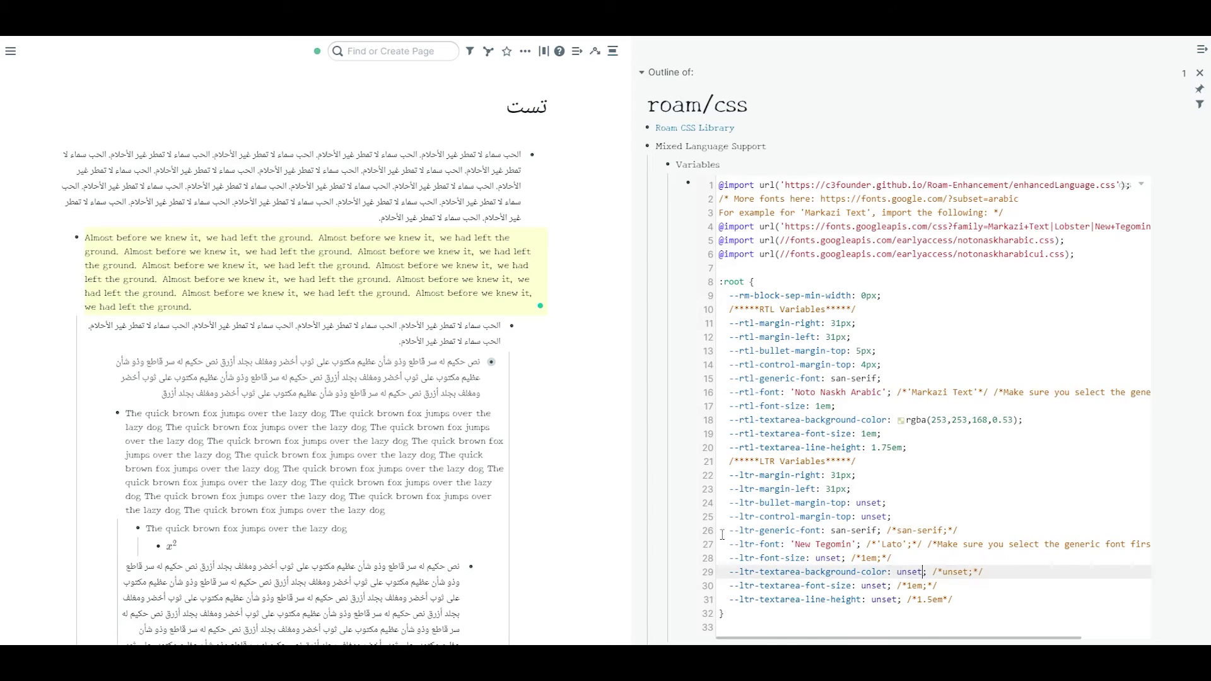
click(696, 519)
Test editing the Arabic and English blocks, typing and removing test characters in 'knew'
click(213, 225)
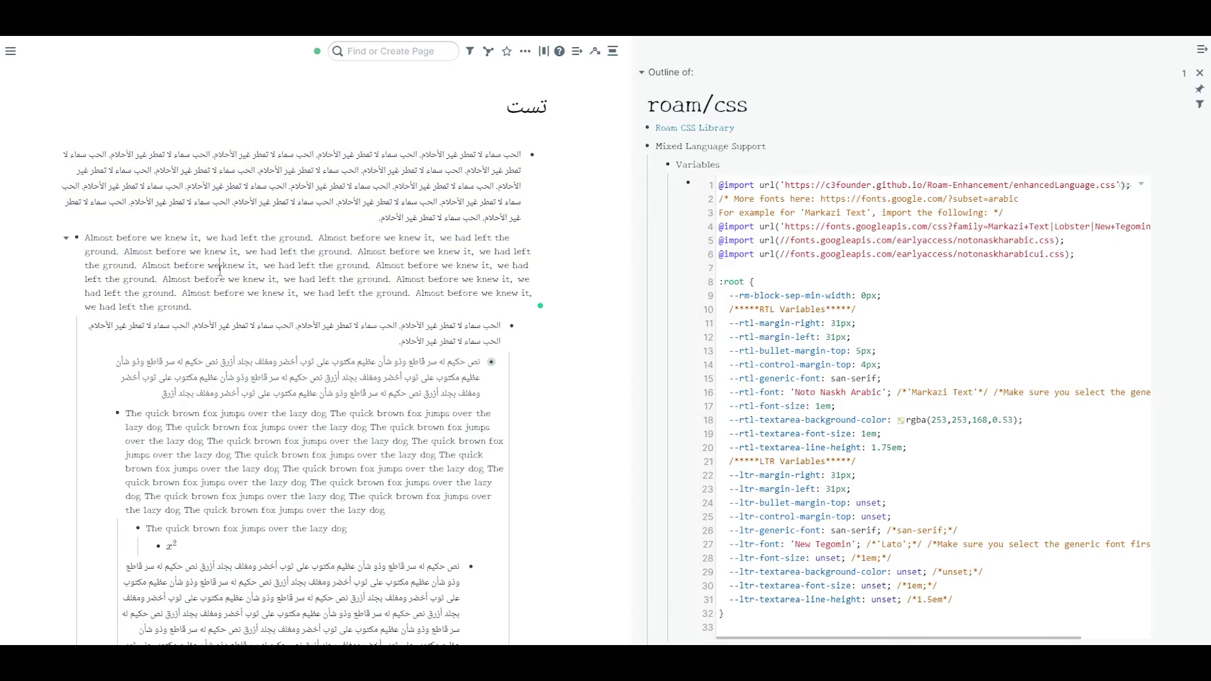
click(234, 266)
triple_click(234, 266)
click(235, 267)
text(df)
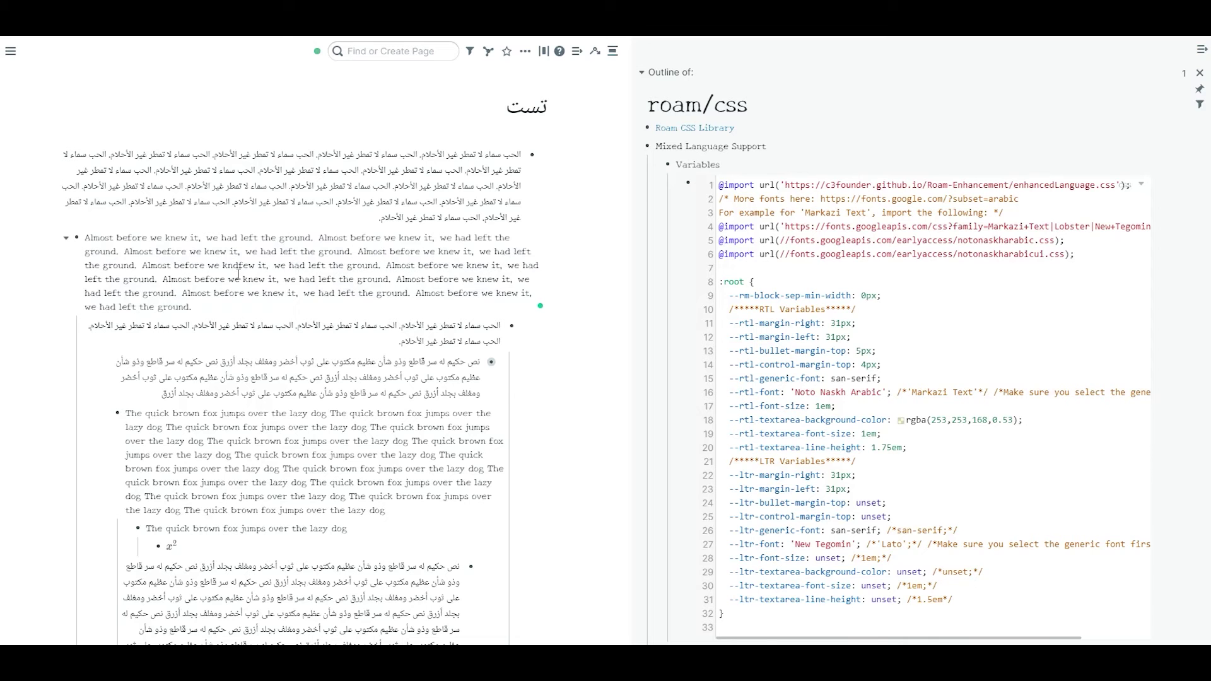
key(BackSpace)
key(BackSpace)
click(317, 215)
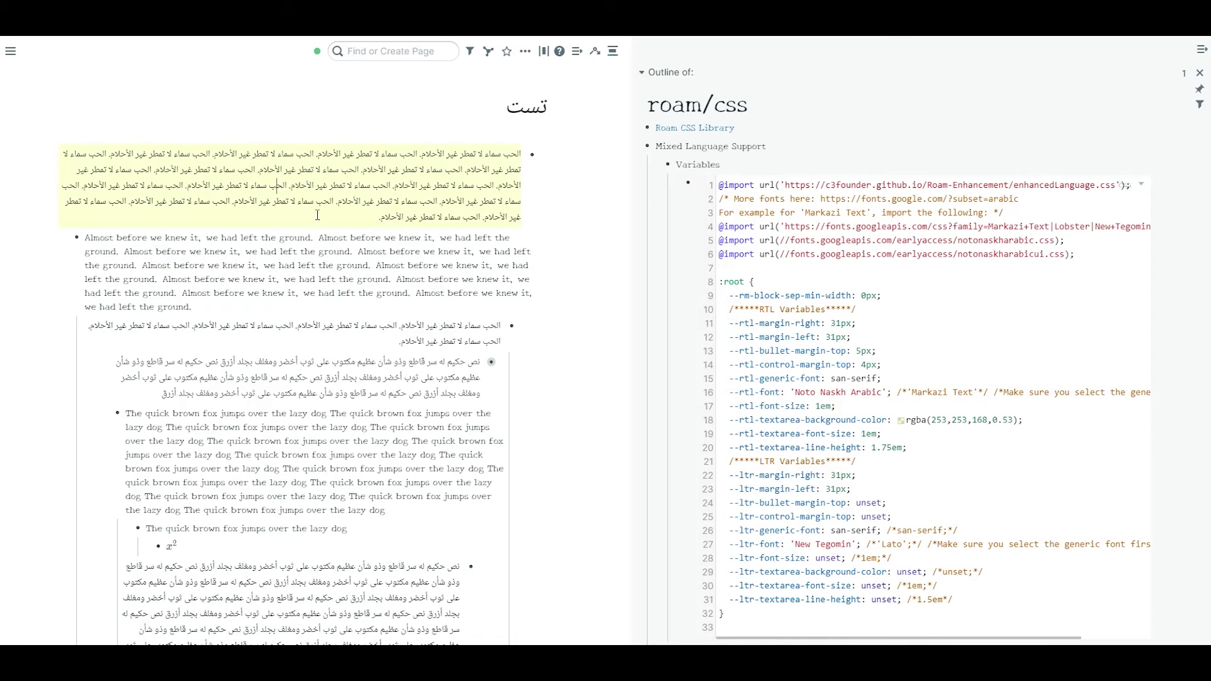
Set --ltr-font-size to 1em and --ltr-textarea-font-size to 1.1em, previewing English blocks
double_click(815, 559)
text(1em)
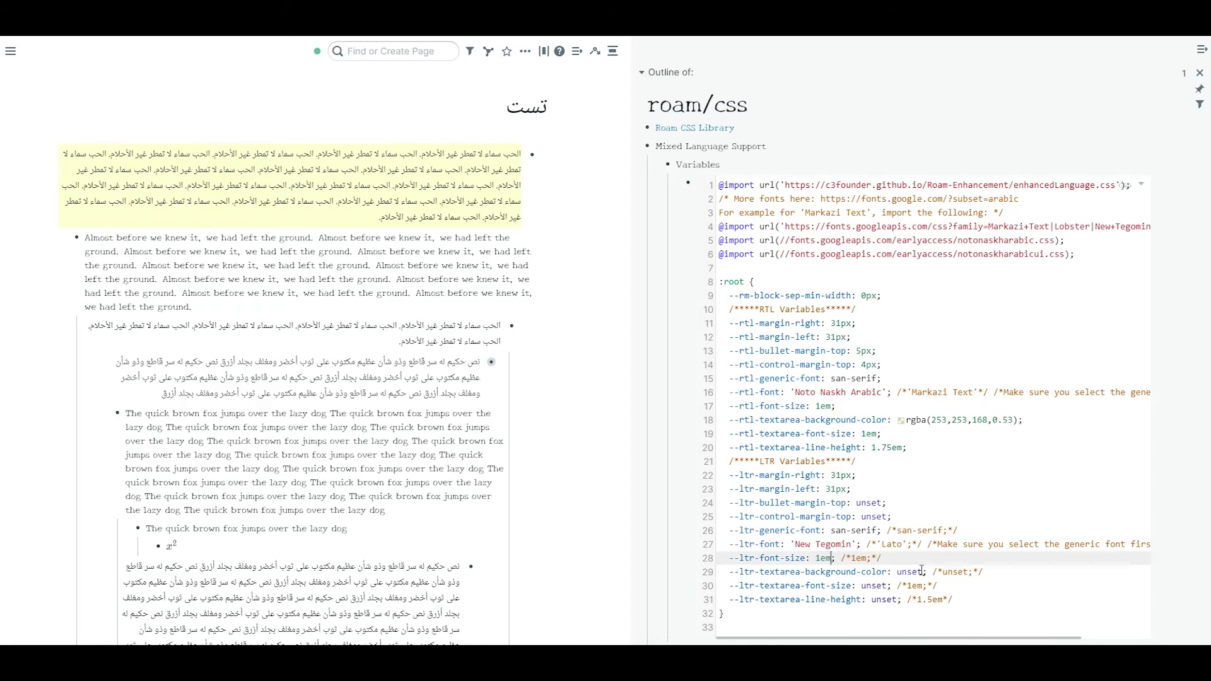
double_click(881, 586)
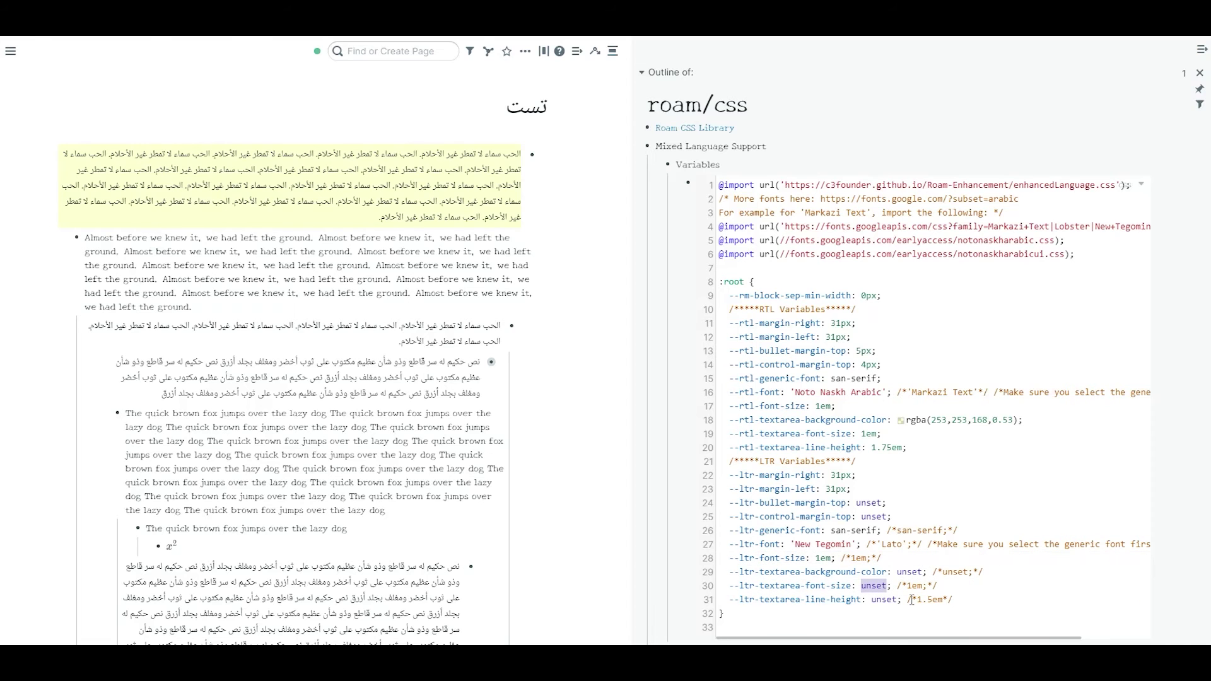
text(1.)
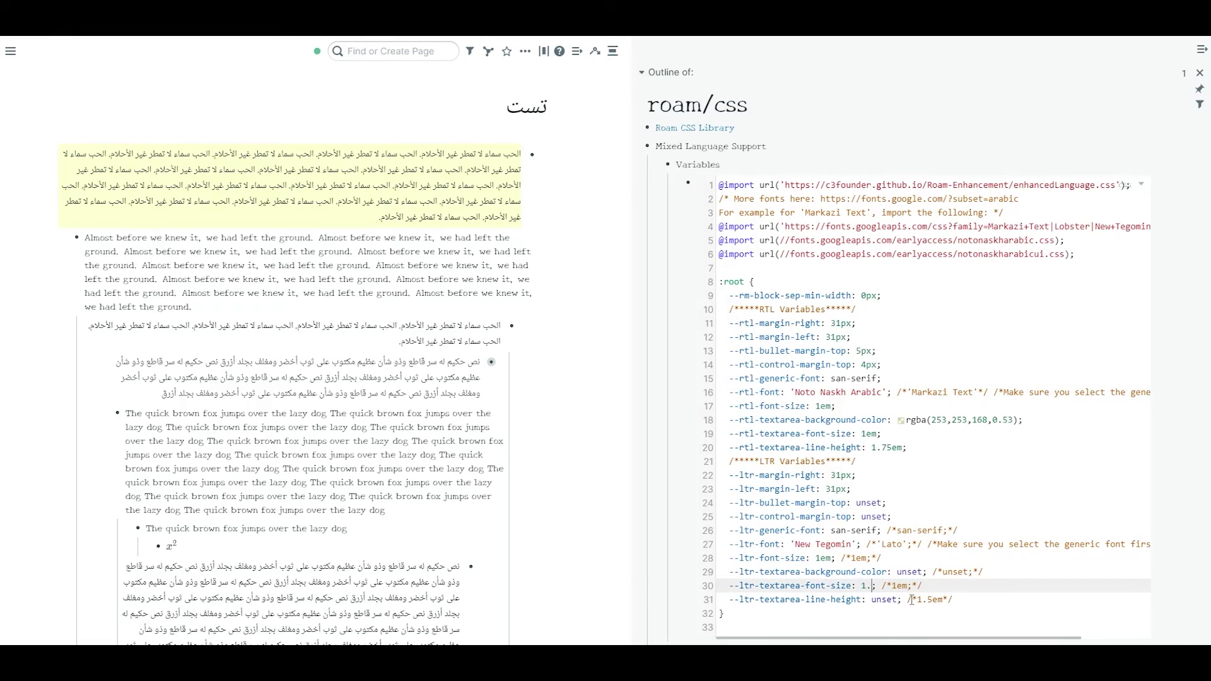
text(1)
click(685, 553)
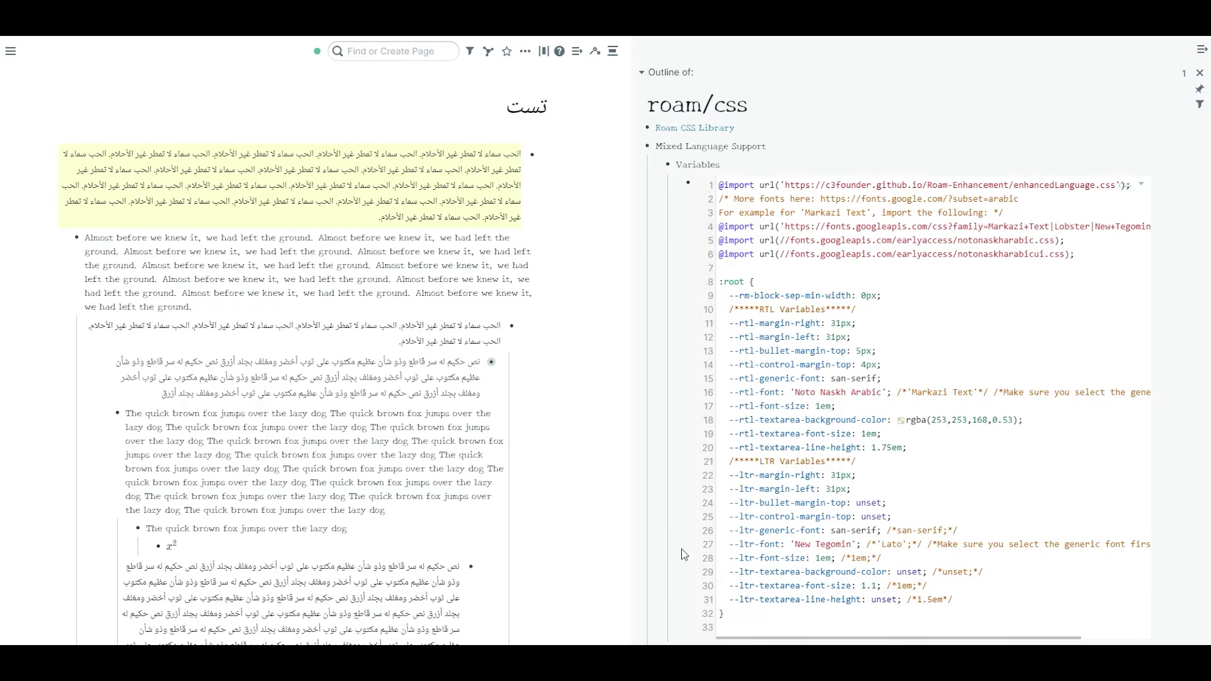
click(339, 279)
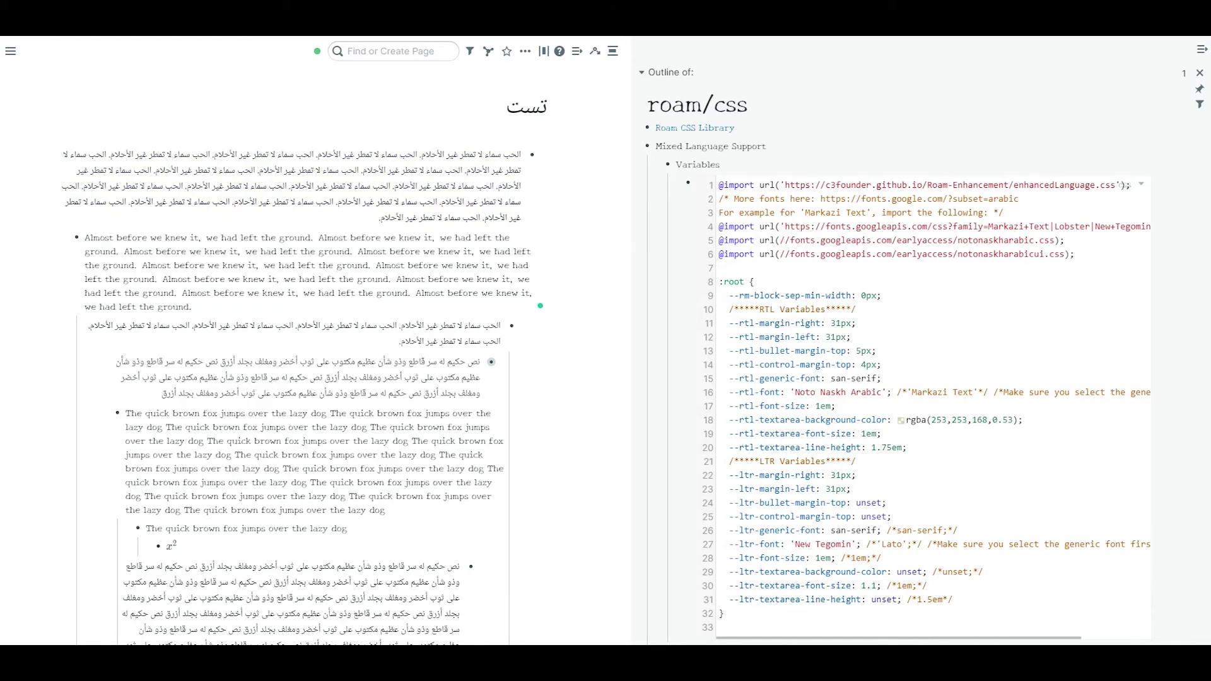
click(879, 586)
text(em)
click(833, 559)
click(416, 265)
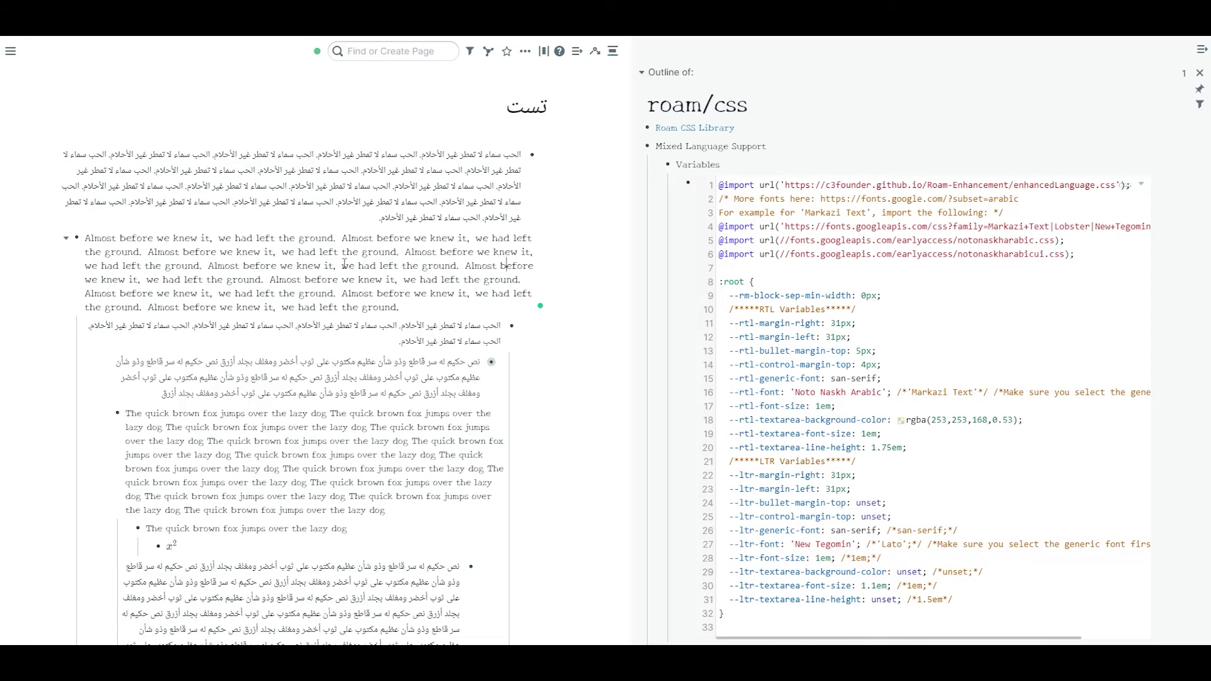
click(292, 441)
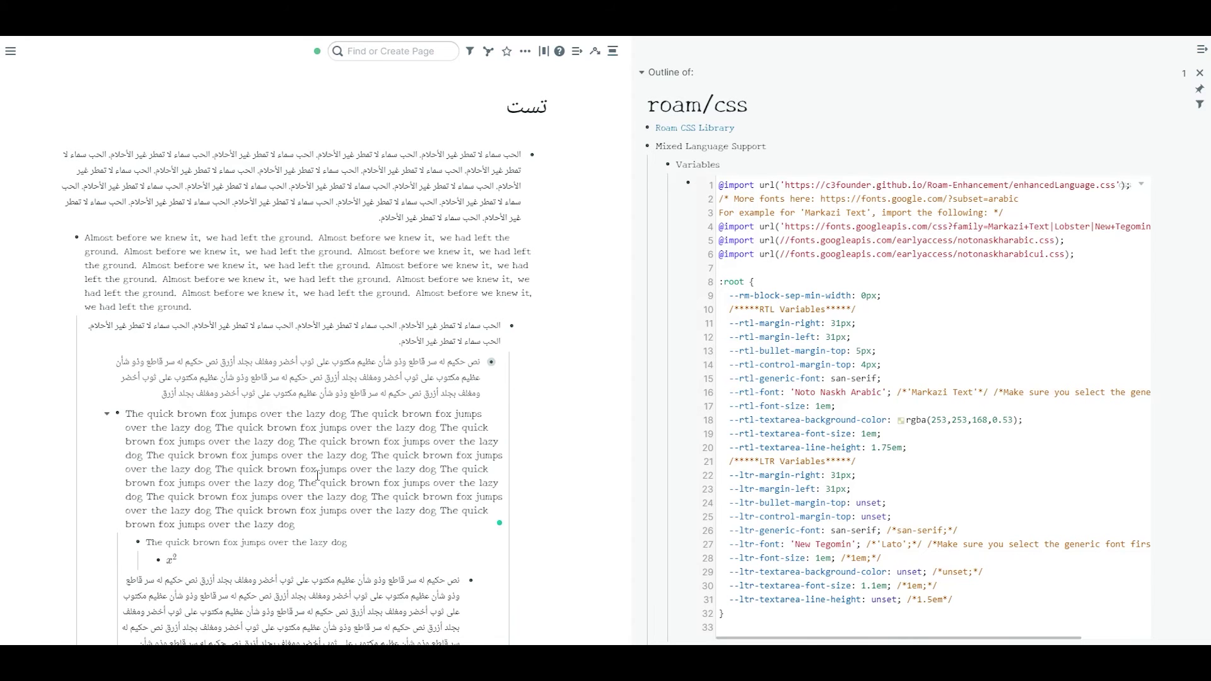
click(320, 282)
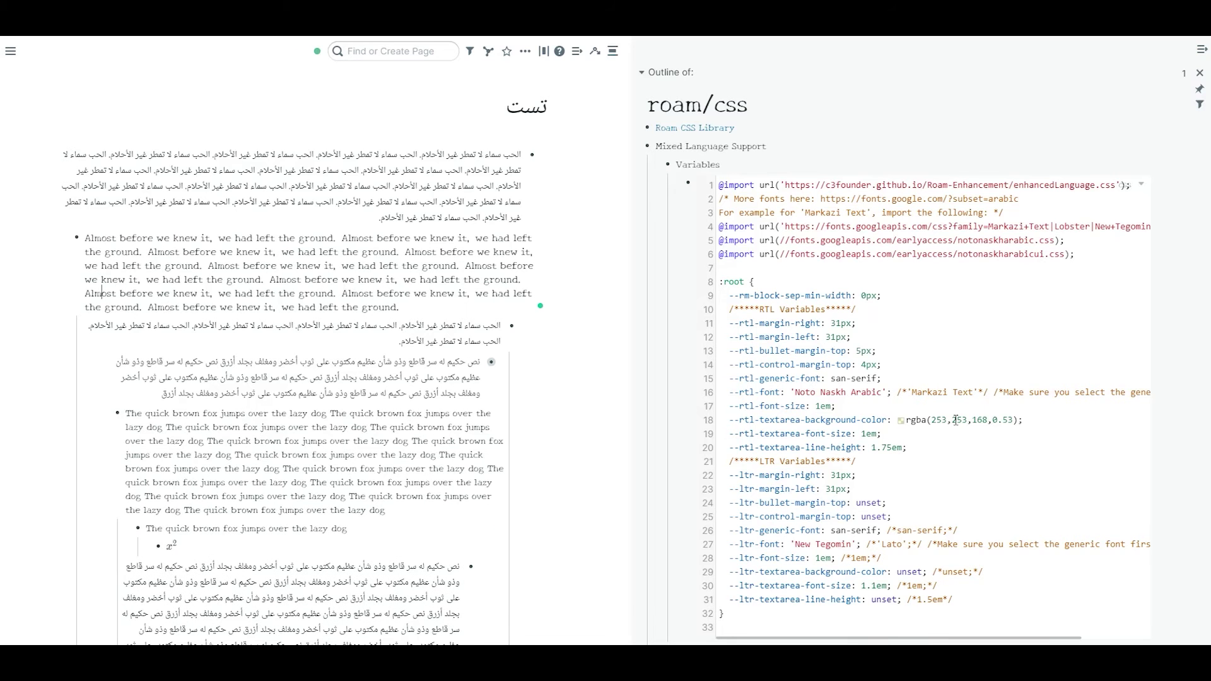
Copy the RTL rgba(253,253,168,0.53) background into the LTR textarea background and preview it
drag(1017, 420, 907, 422)
key(ctrl+c)
click(911, 572)
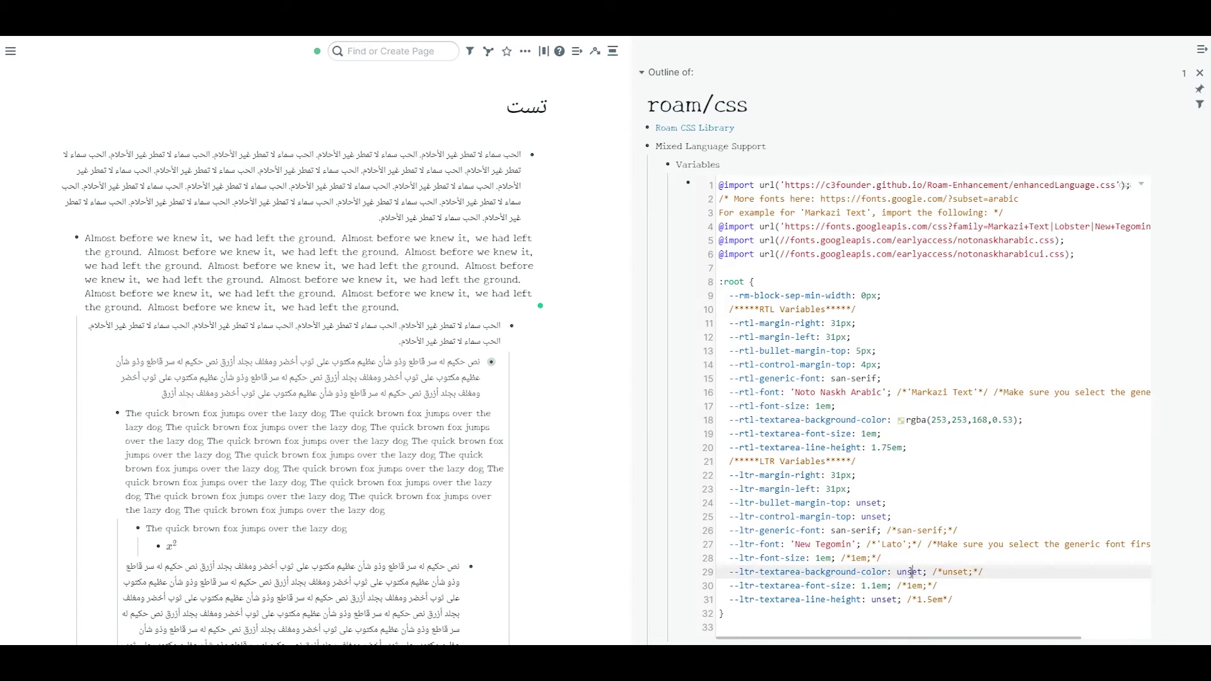
double_click(911, 572)
key(ctrl+v)
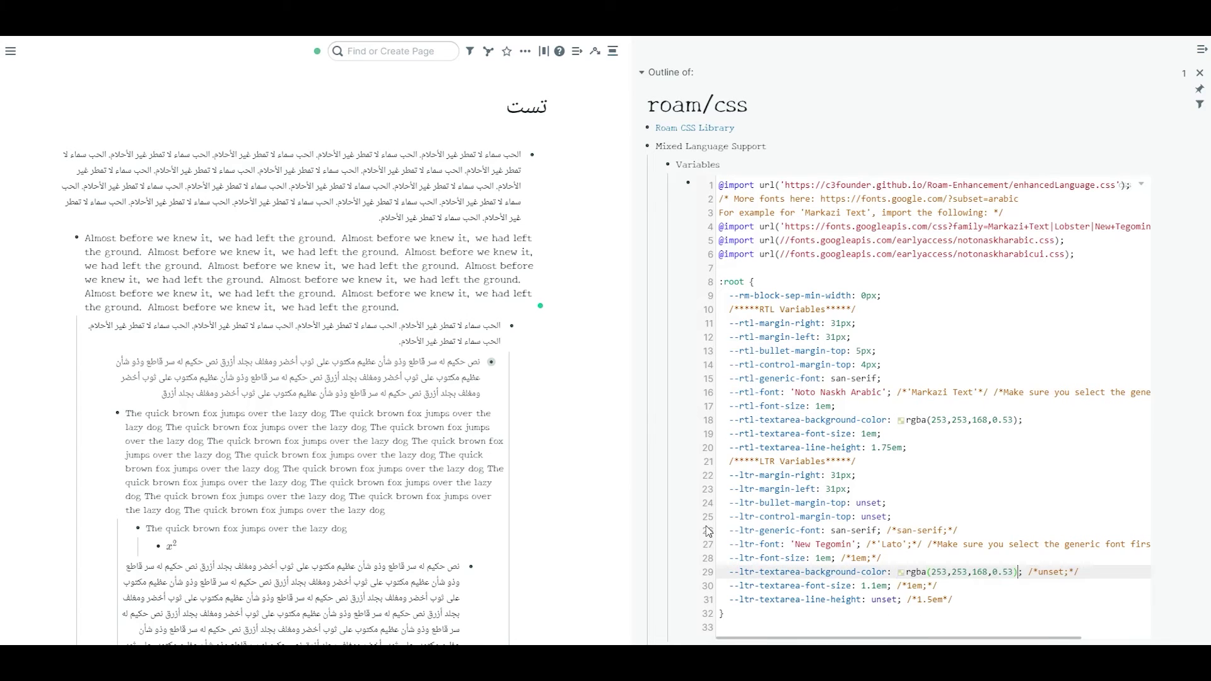
click(416, 293)
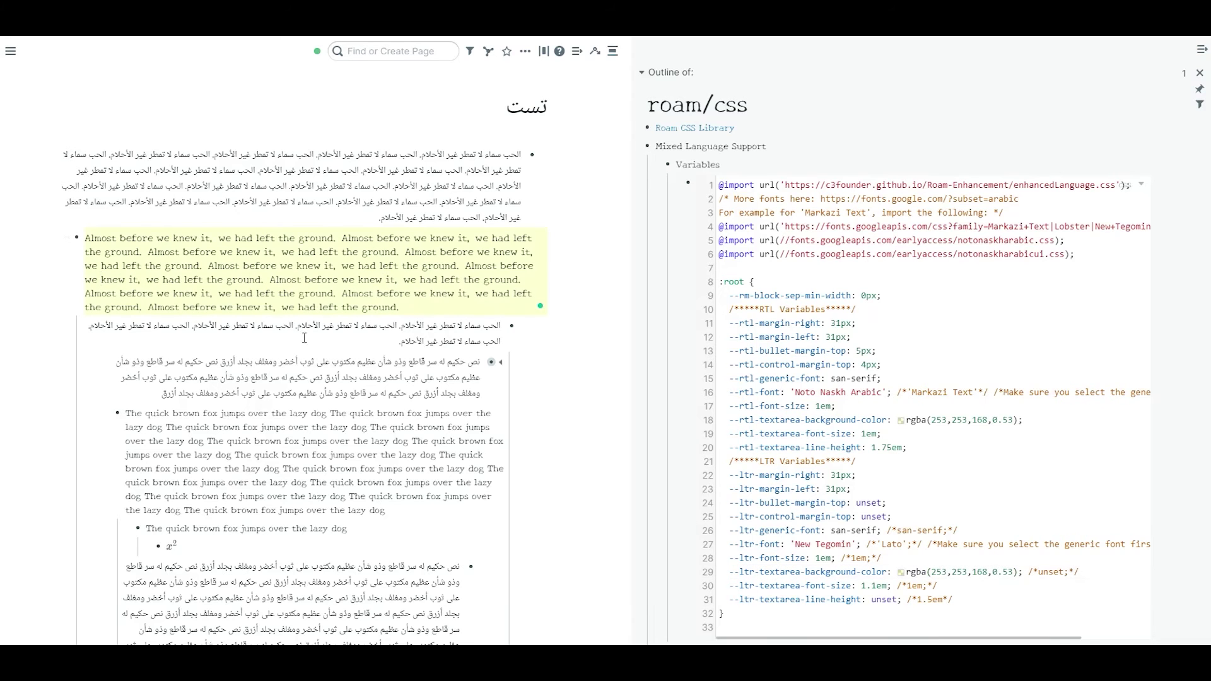
Highlight the LTR textarea and font variables in the roam/css code
click(302, 281)
drag(938, 586, 719, 572)
drag(823, 571, 716, 540)
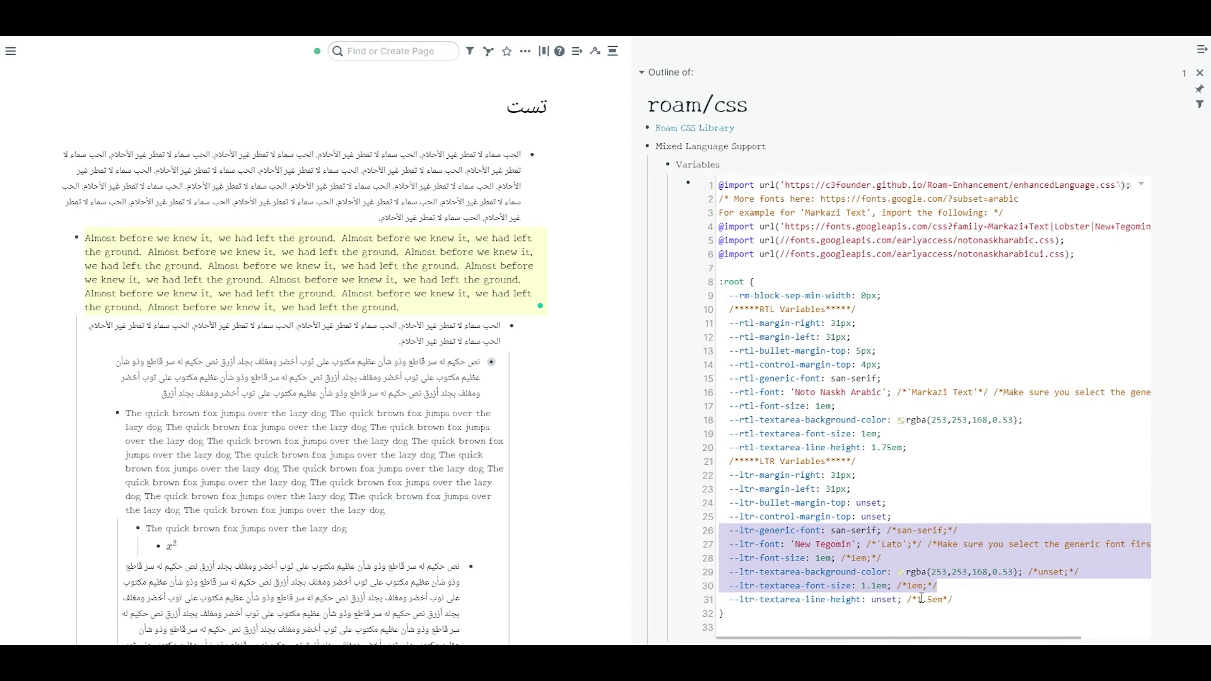
Change --ltr-textarea-line-height from unset to 2em and preview it on the English block
click(972, 600)
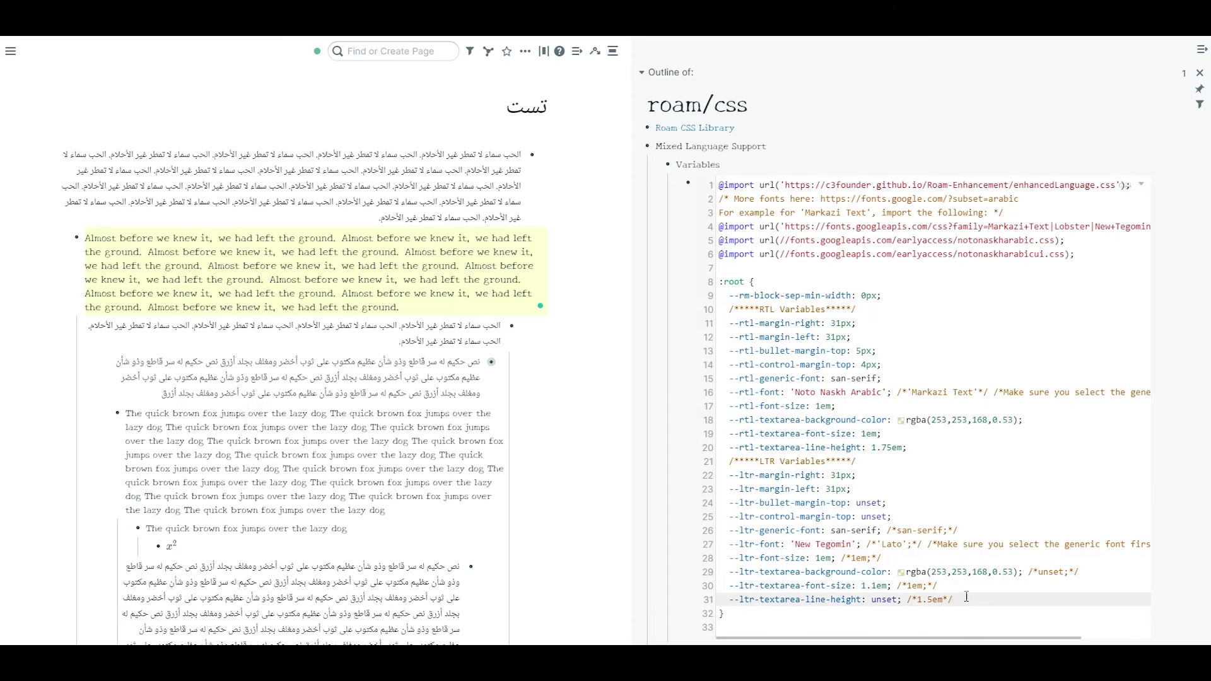
drag(965, 596, 727, 588)
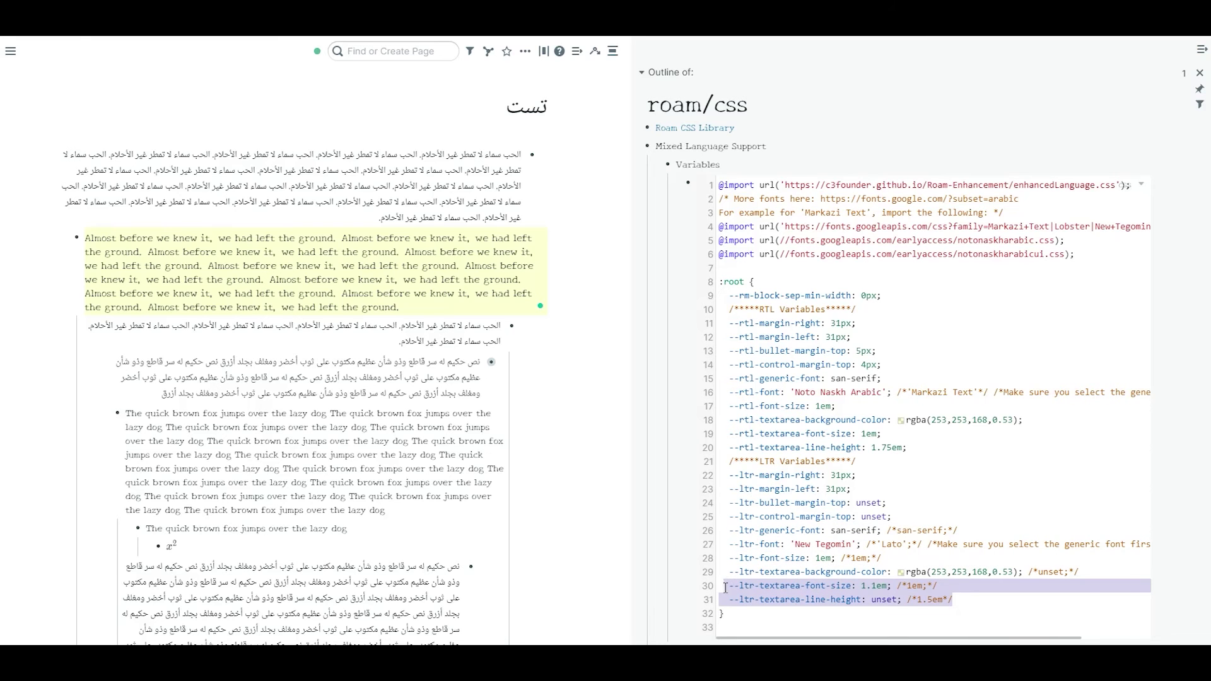
click(886, 598)
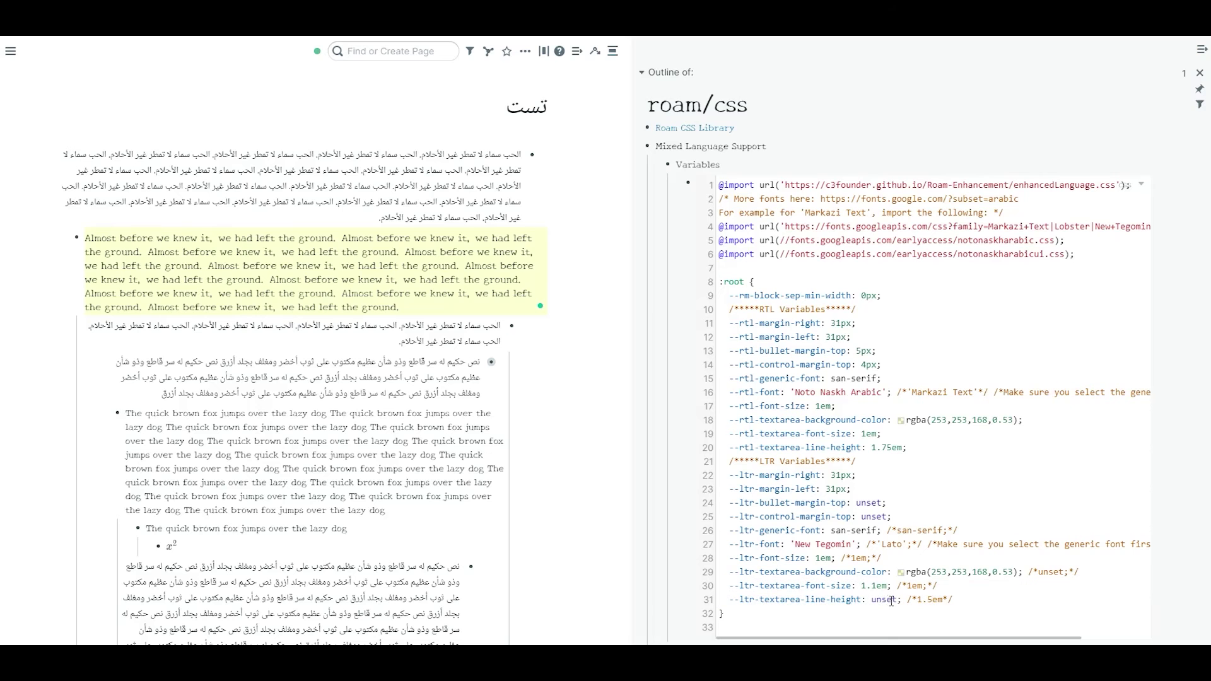
double_click(883, 599)
text(2)
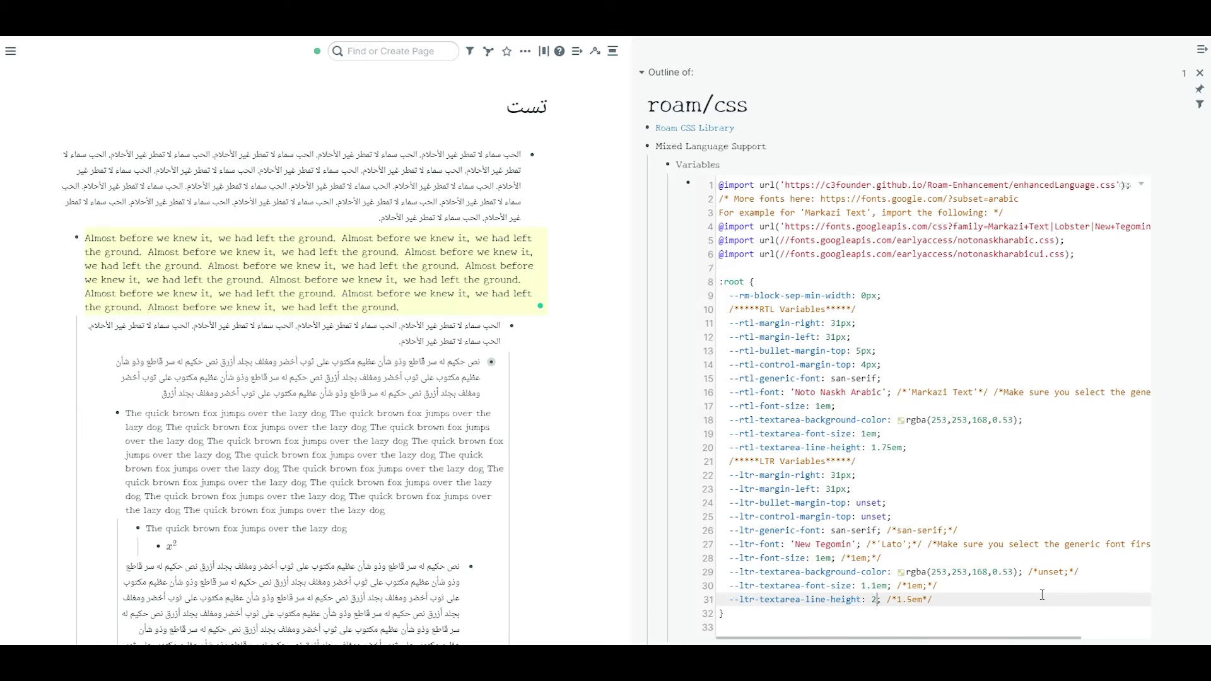
text(em)
click(689, 564)
click(350, 271)
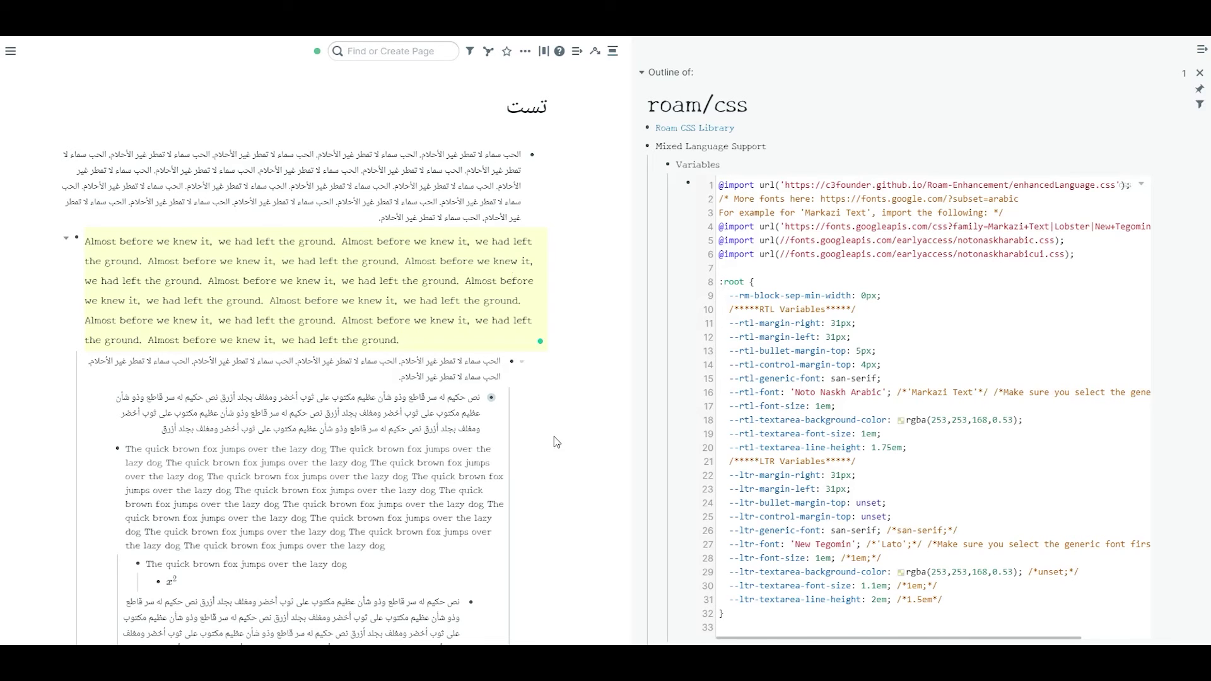
click(892, 600)
drag(980, 601, 711, 537)
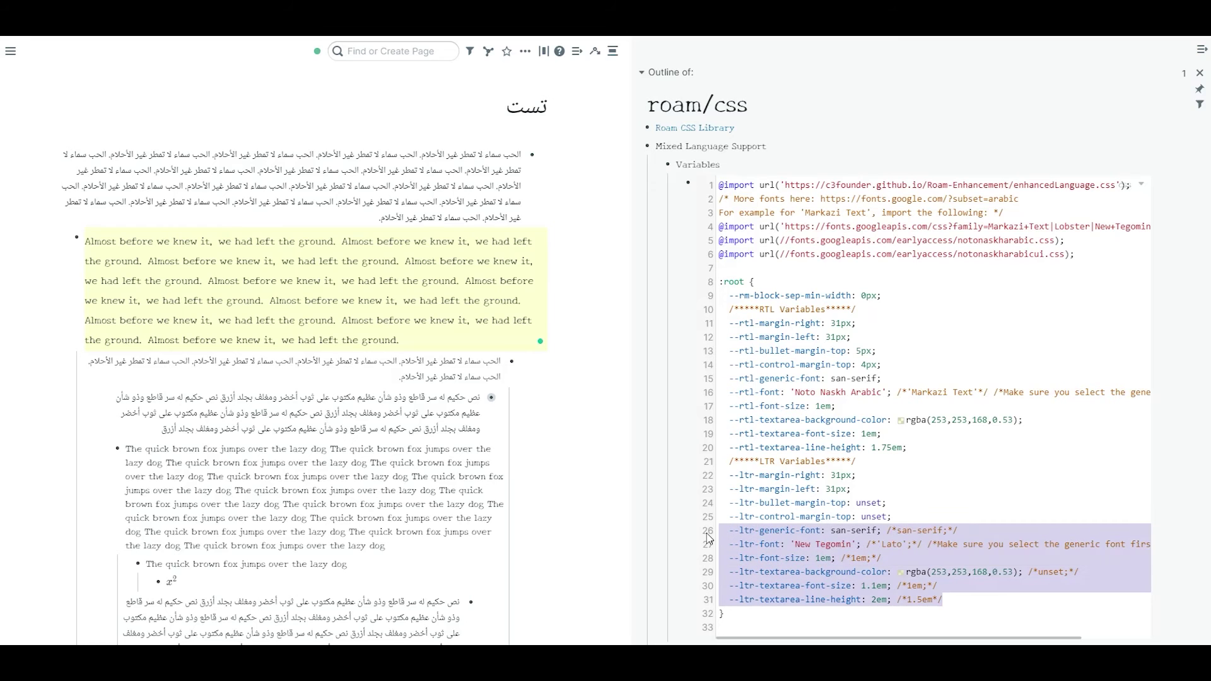
click(902, 515)
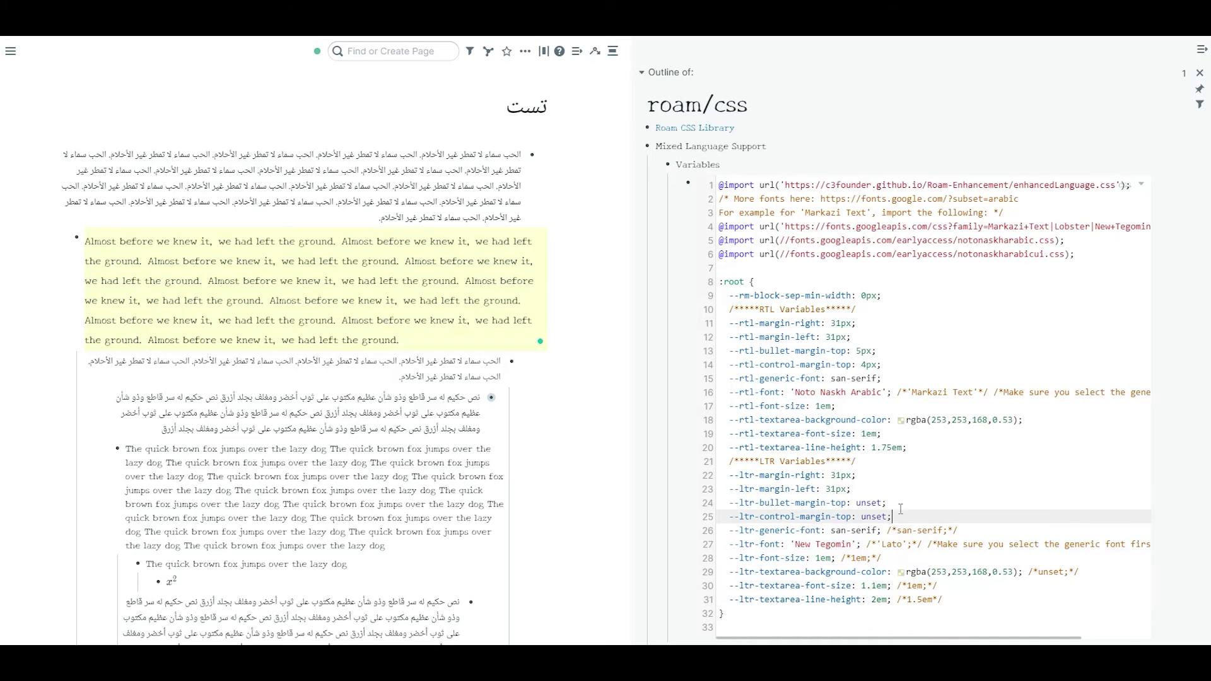
drag(896, 515, 722, 503)
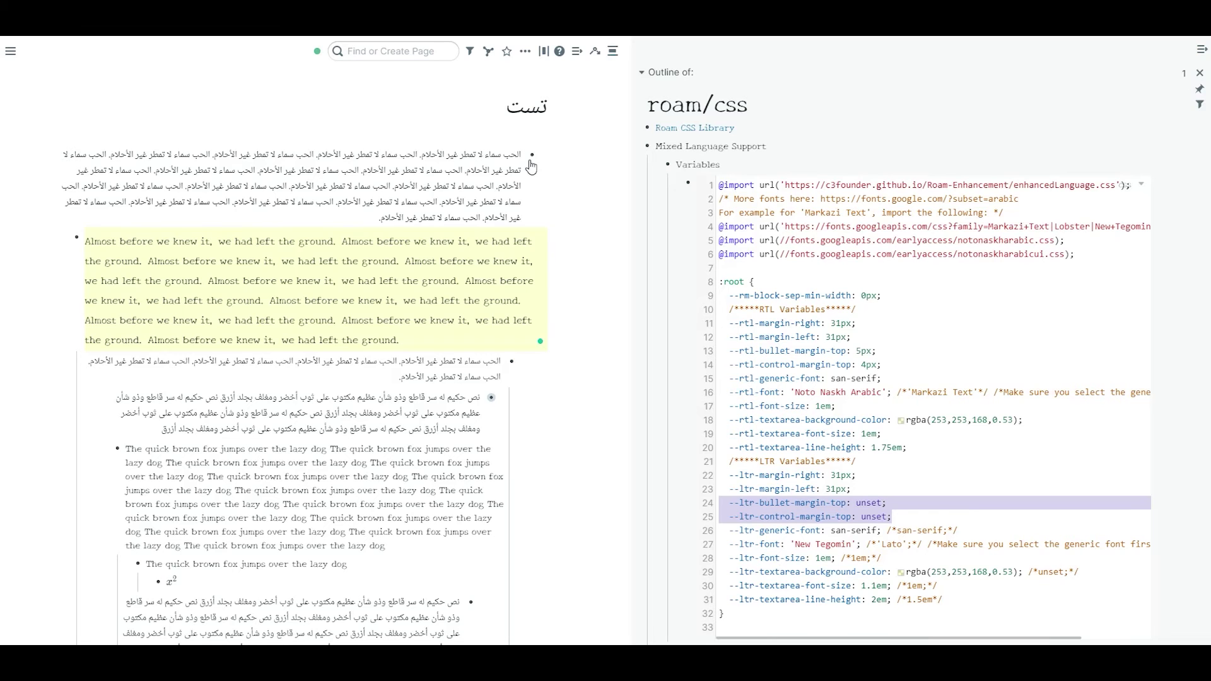
mouse_move(533, 164)
click(863, 351)
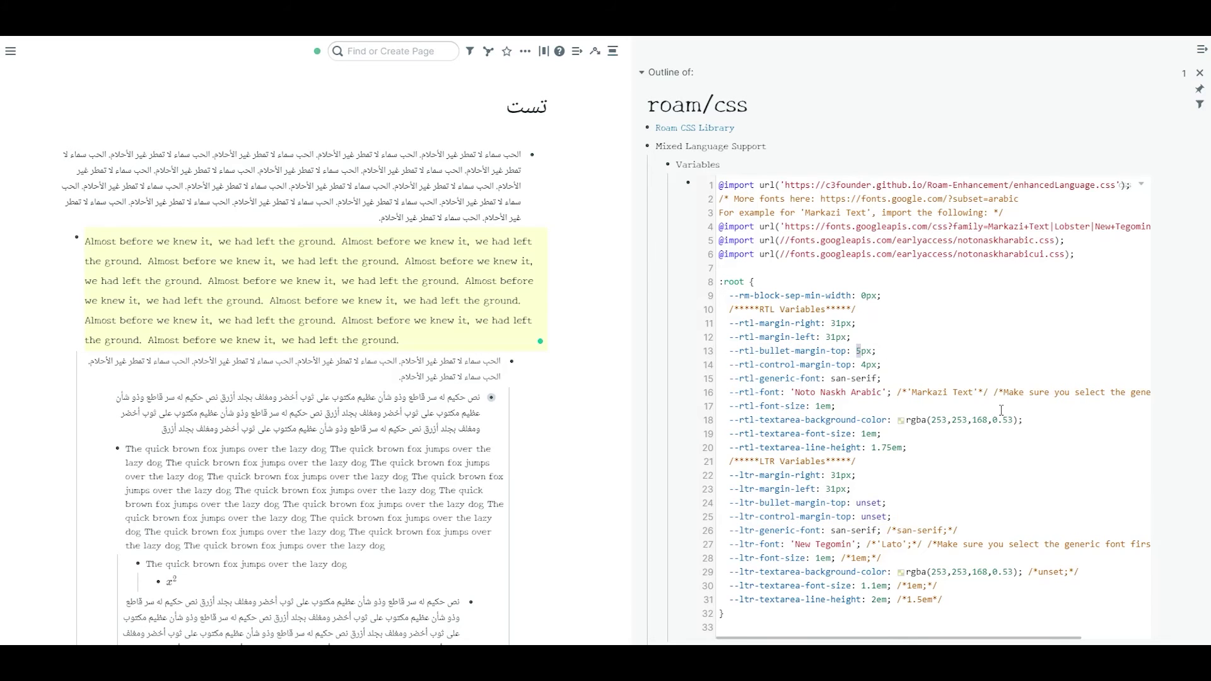
text(0)
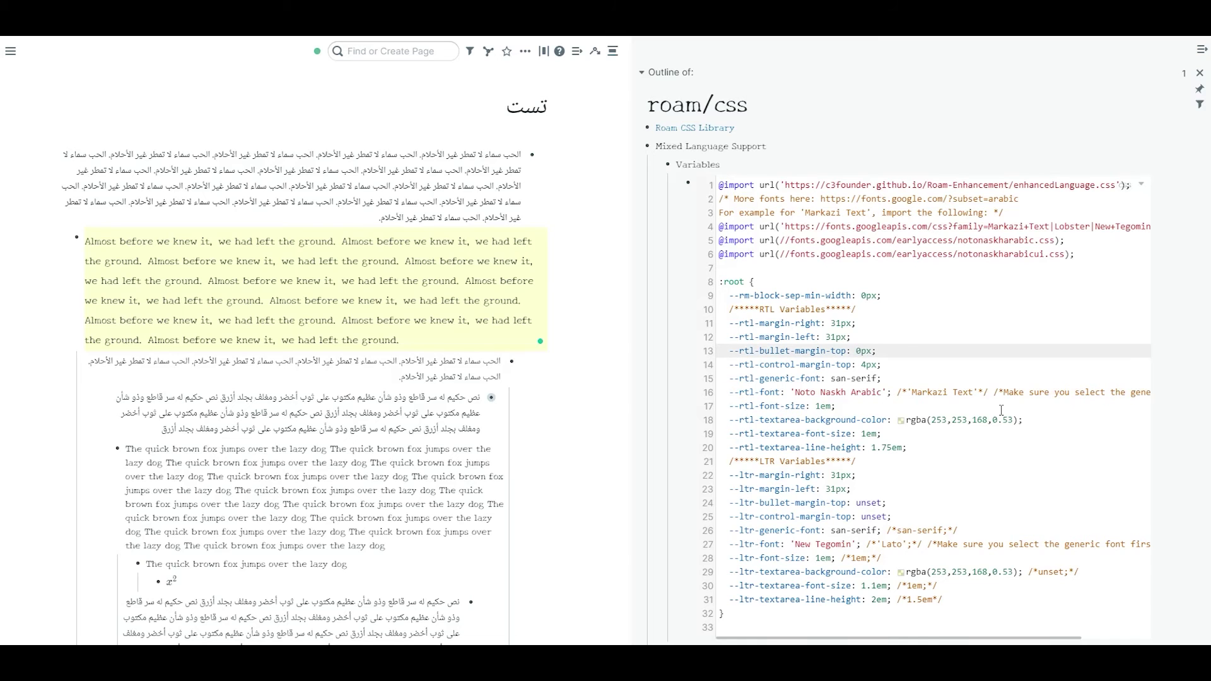
click(690, 349)
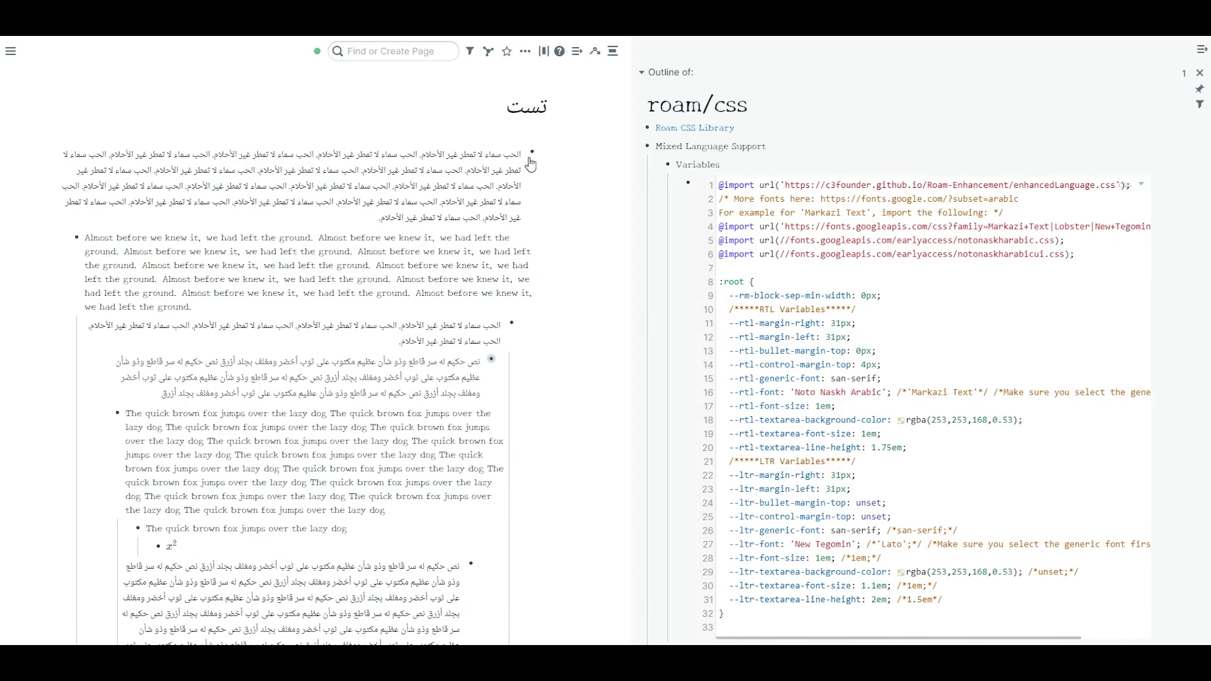
click(862, 351)
key(BackSpace)
text(5)
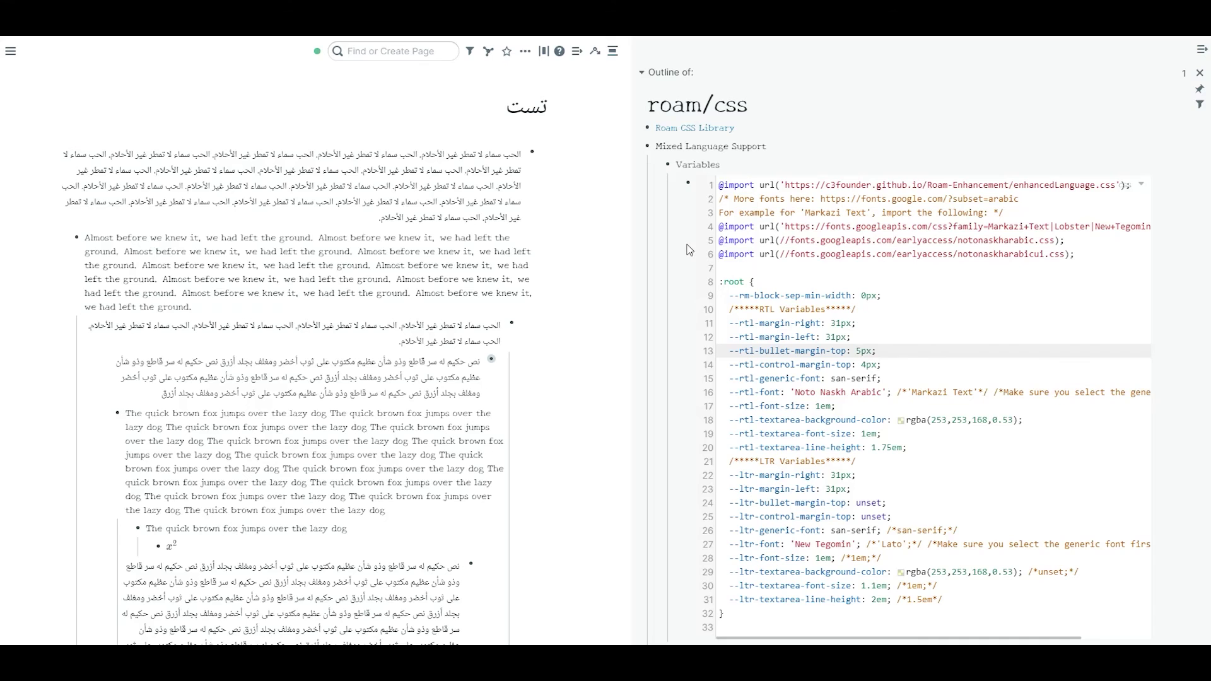
click(711, 337)
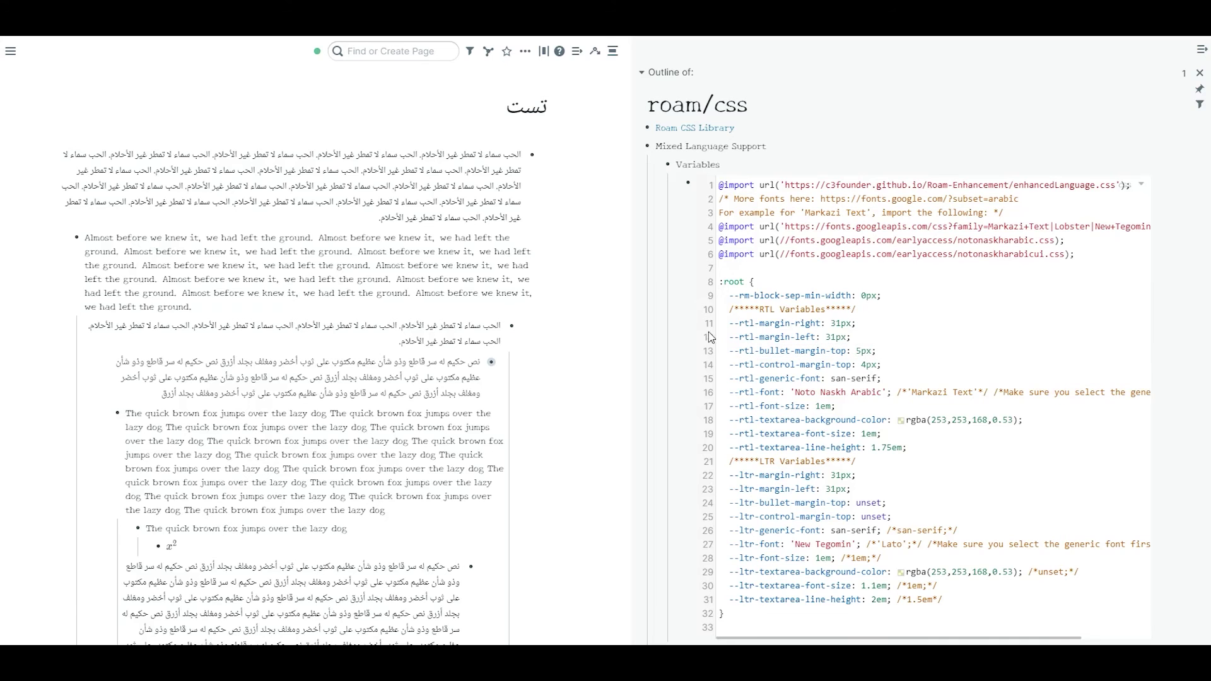
click(524, 333)
right_click(524, 332)
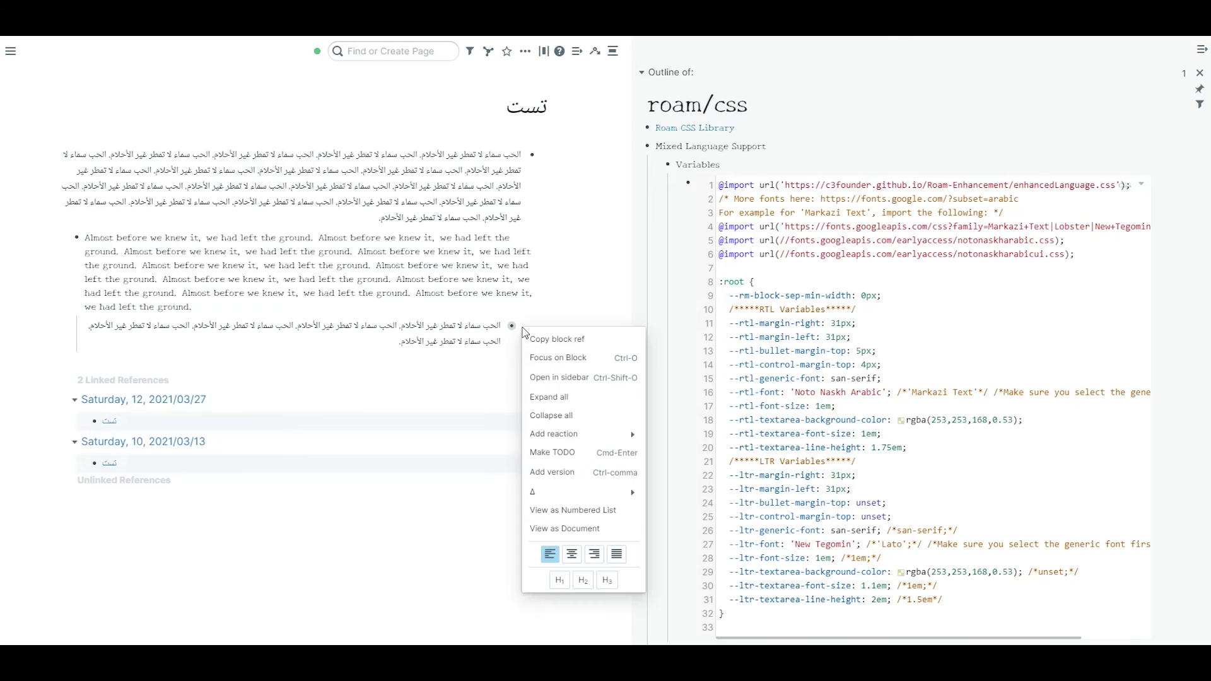
click(432, 543)
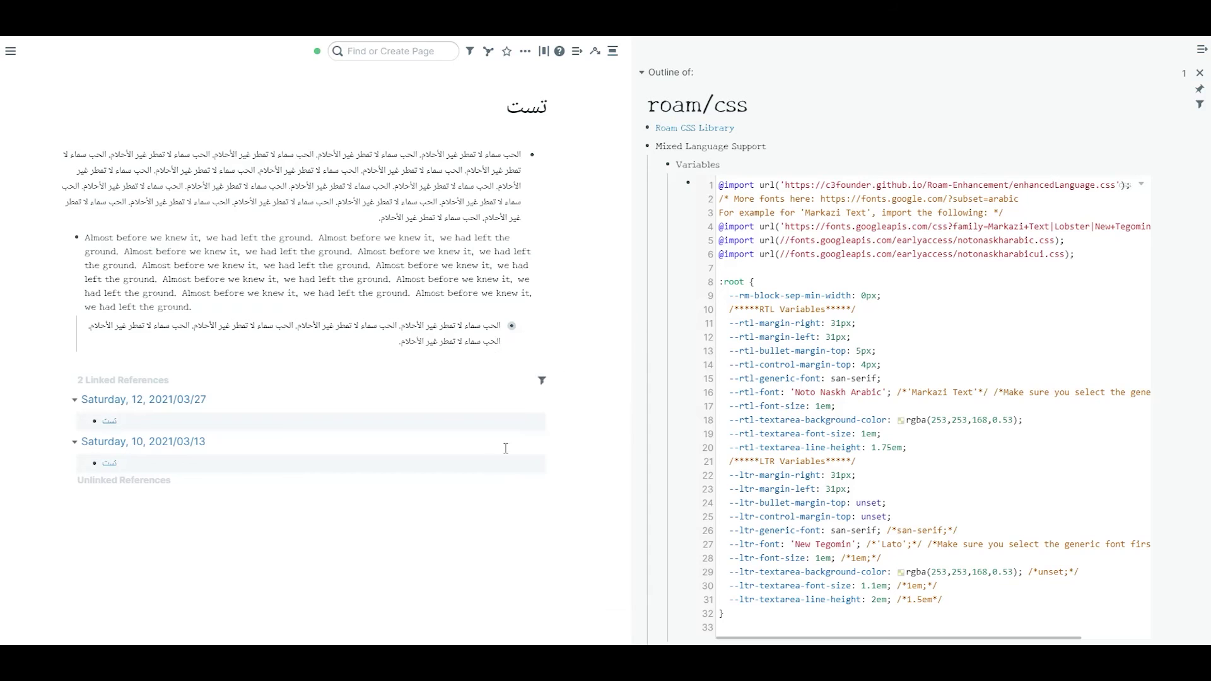
click(524, 329)
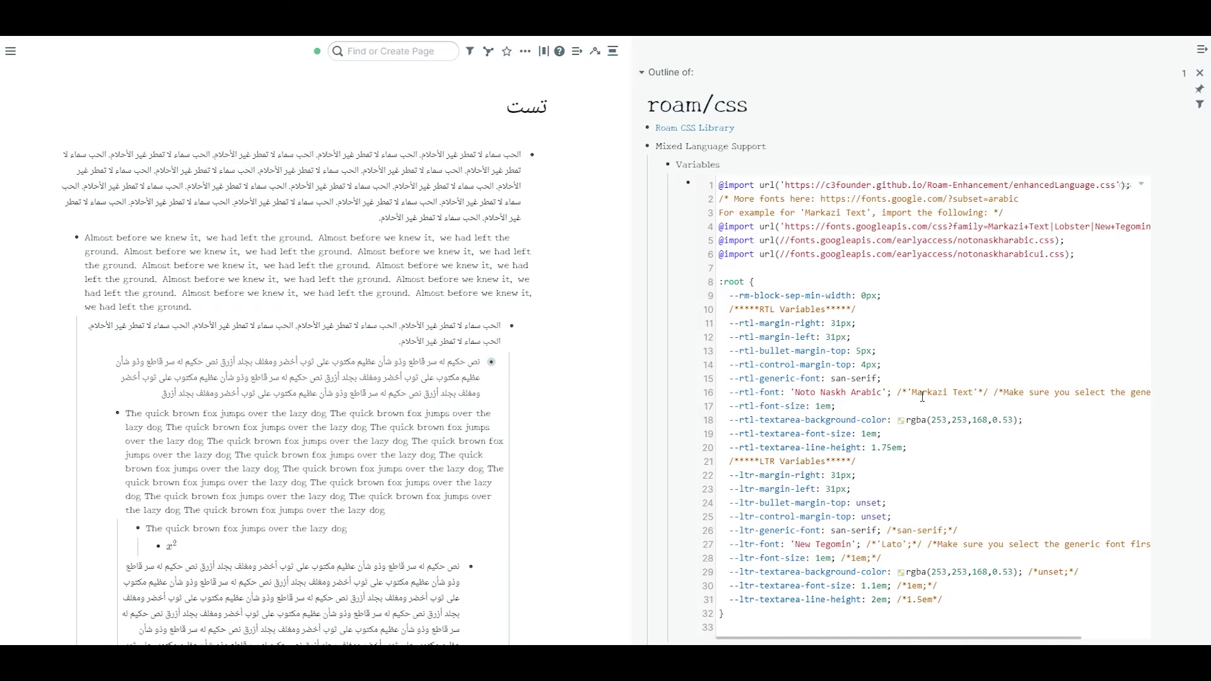
click(867, 369)
key(BackSpace)
text(0)
click(533, 322)
click(68, 245)
click(68, 245)
click(862, 366)
drag(862, 366, 868, 366)
text(4)
scroll(936, 376, down, 2)
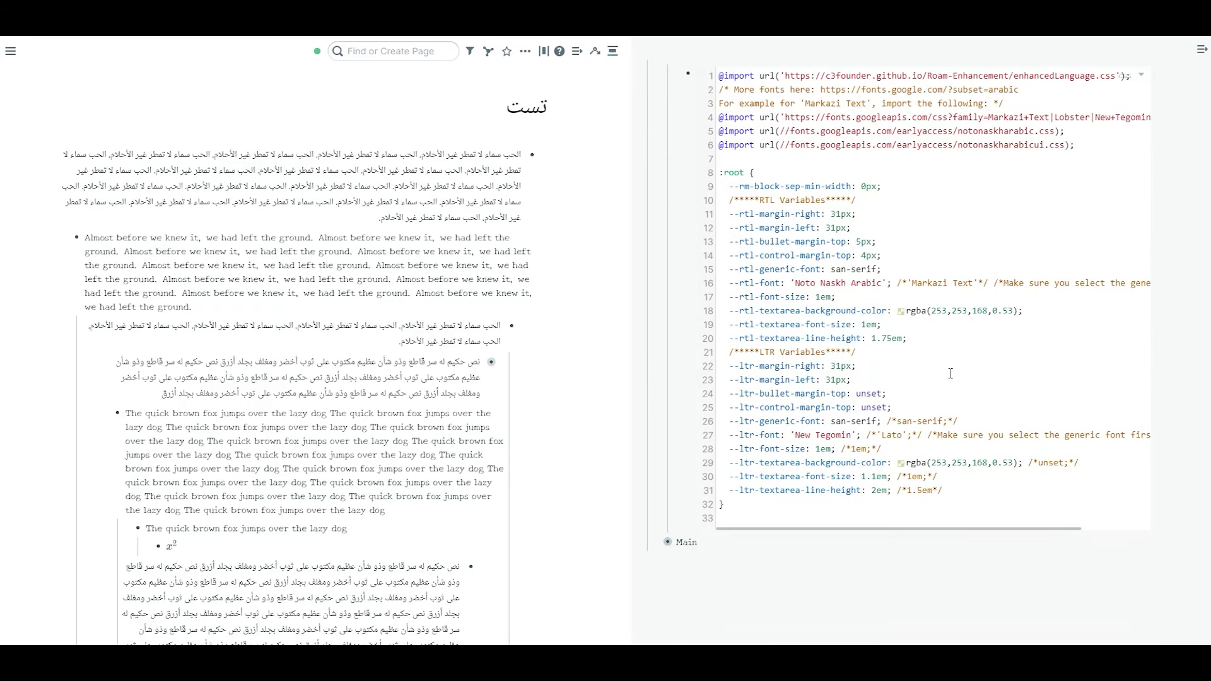
scroll(915, 356, up, 2)
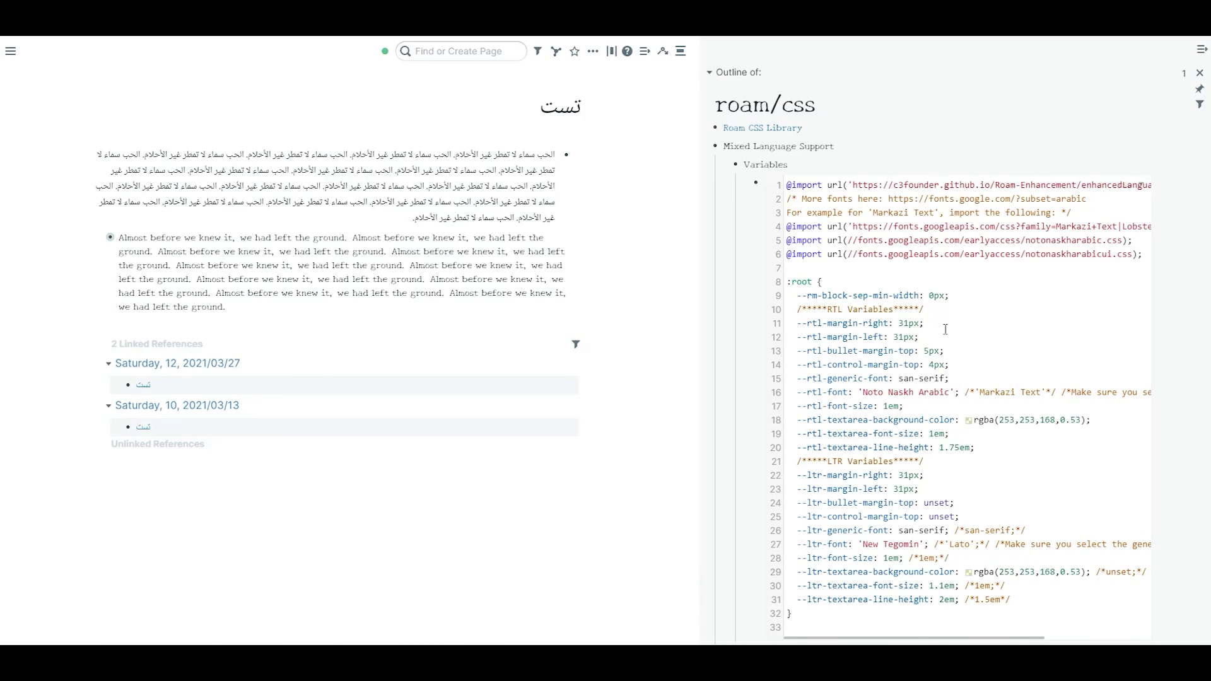
Highlight the RTL margin variables on lines 11–12, then the LTR margin variables on lines 22–23
drag(920, 336, 765, 330)
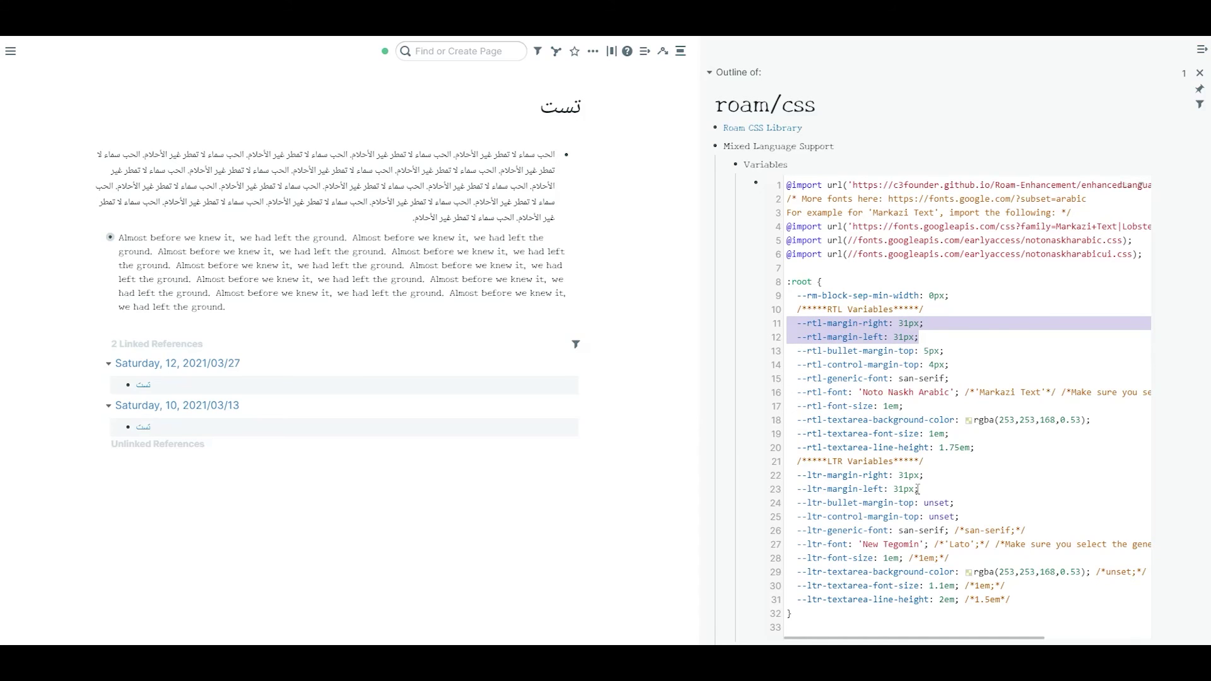
drag(923, 489, 782, 475)
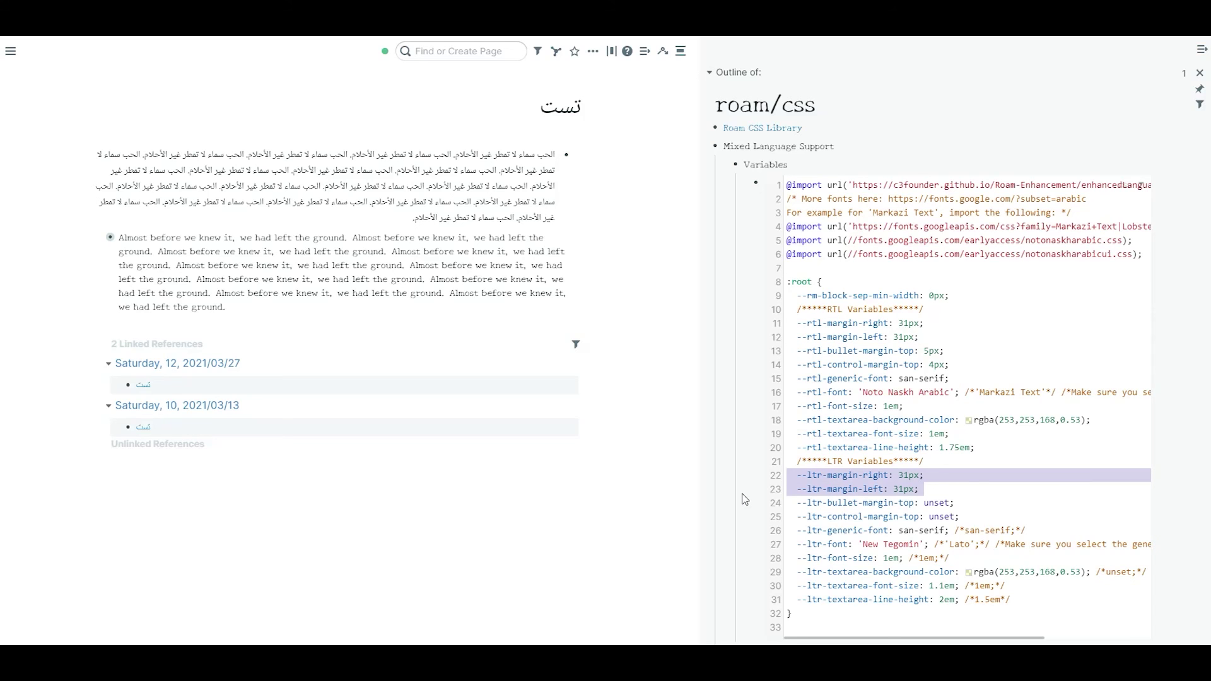
Expand the English block, rename its 'Eng' child to 'Engl', and add an 'Eng2' child below it
click(99, 240)
click(165, 325)
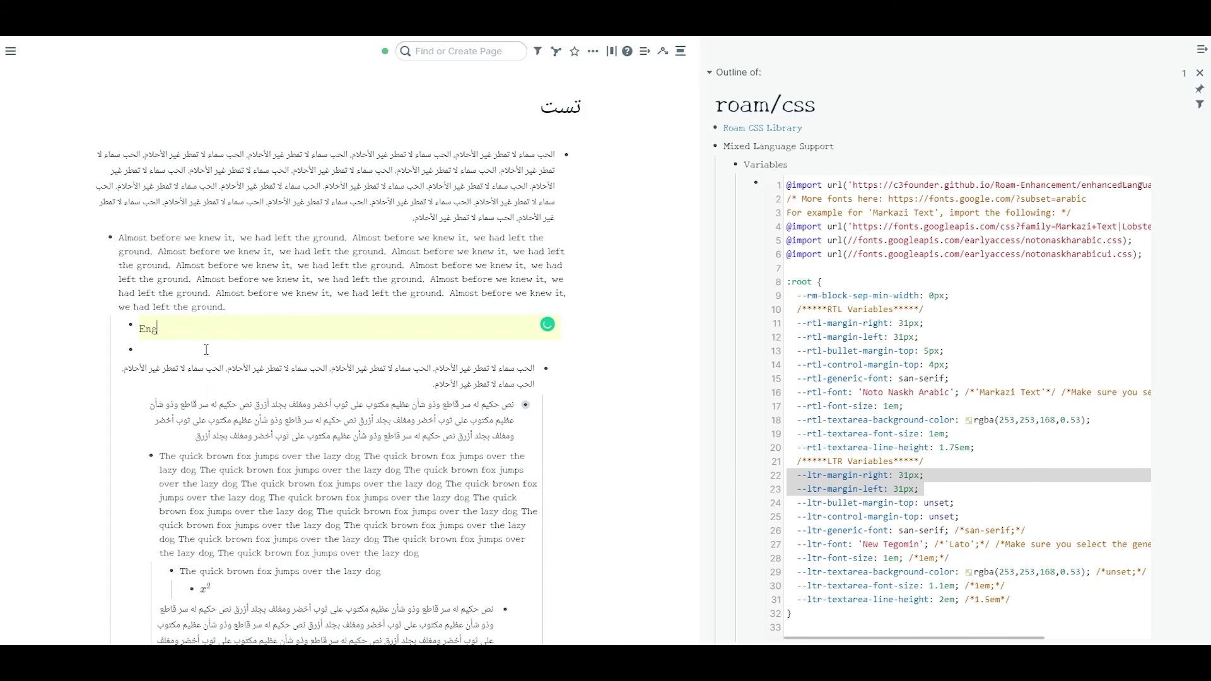
text(l)
click(149, 350)
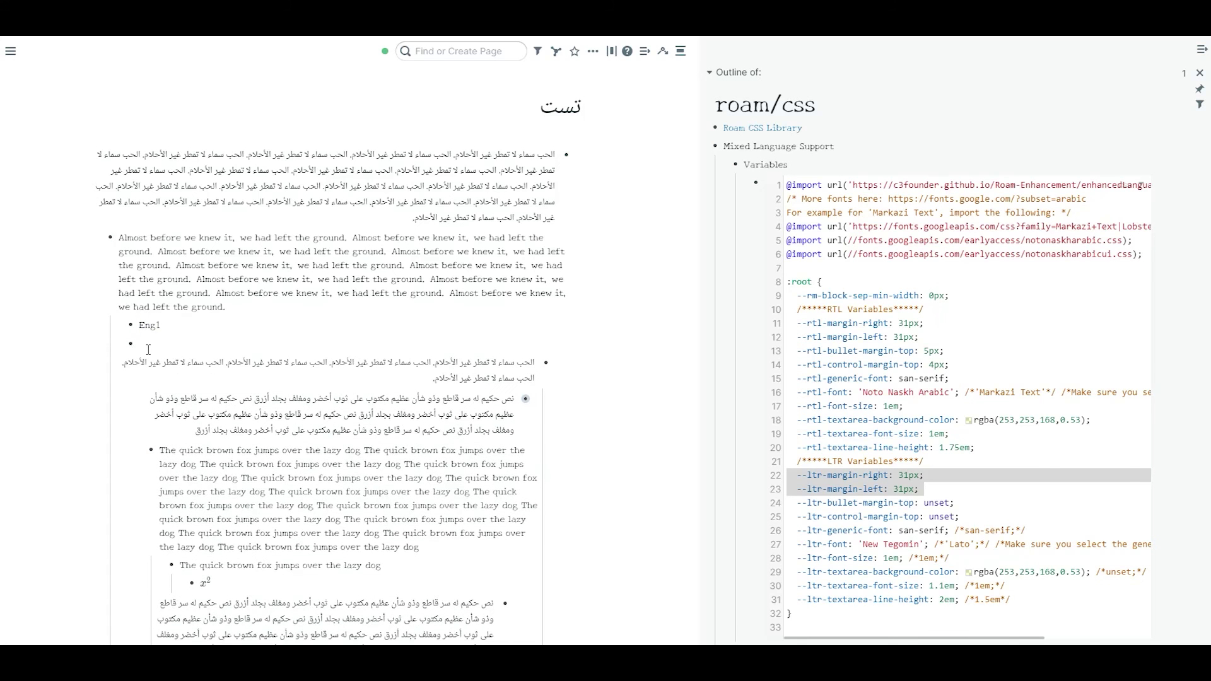
text(Eng2)
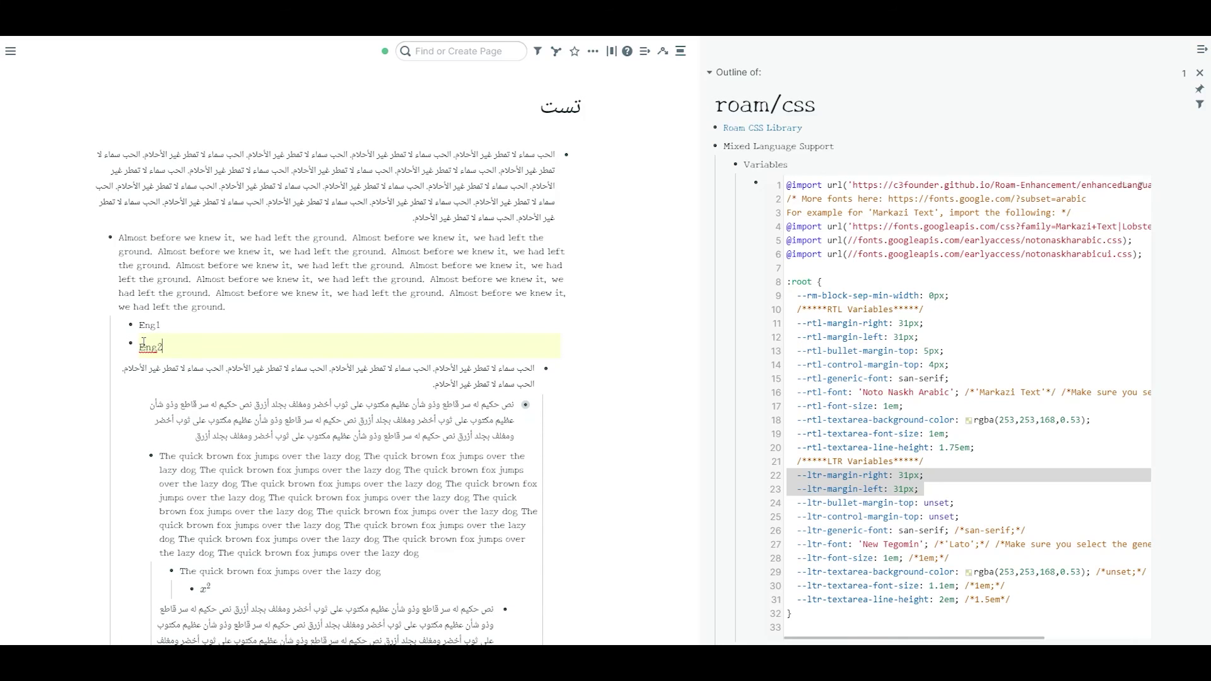
click(57, 329)
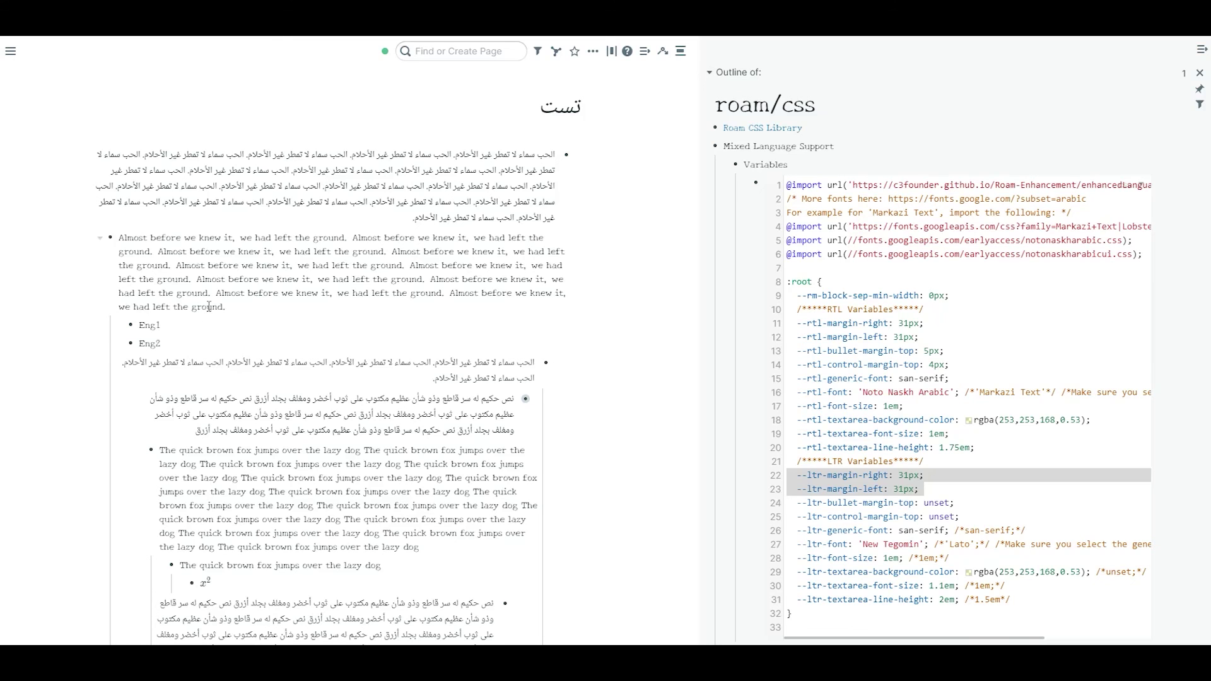
Select the two RTL margin variable lines and collapse the long 'quick brown fox' block
scroll(263, 264, down, 2)
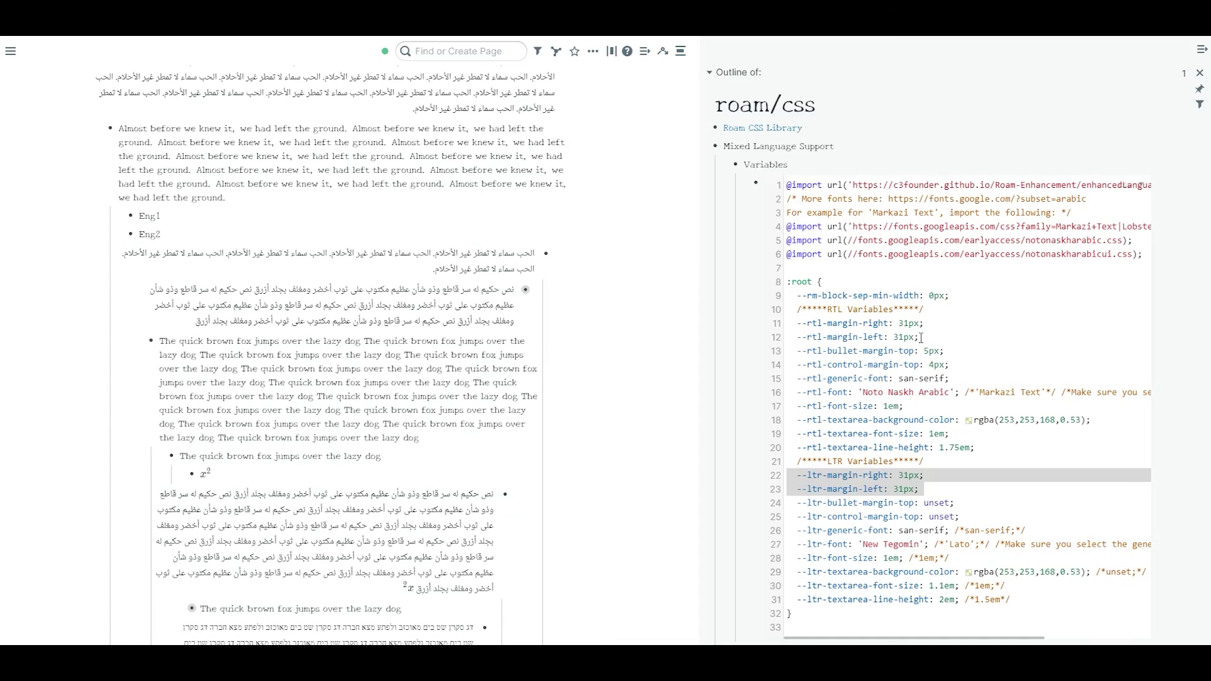
drag(921, 338, 788, 327)
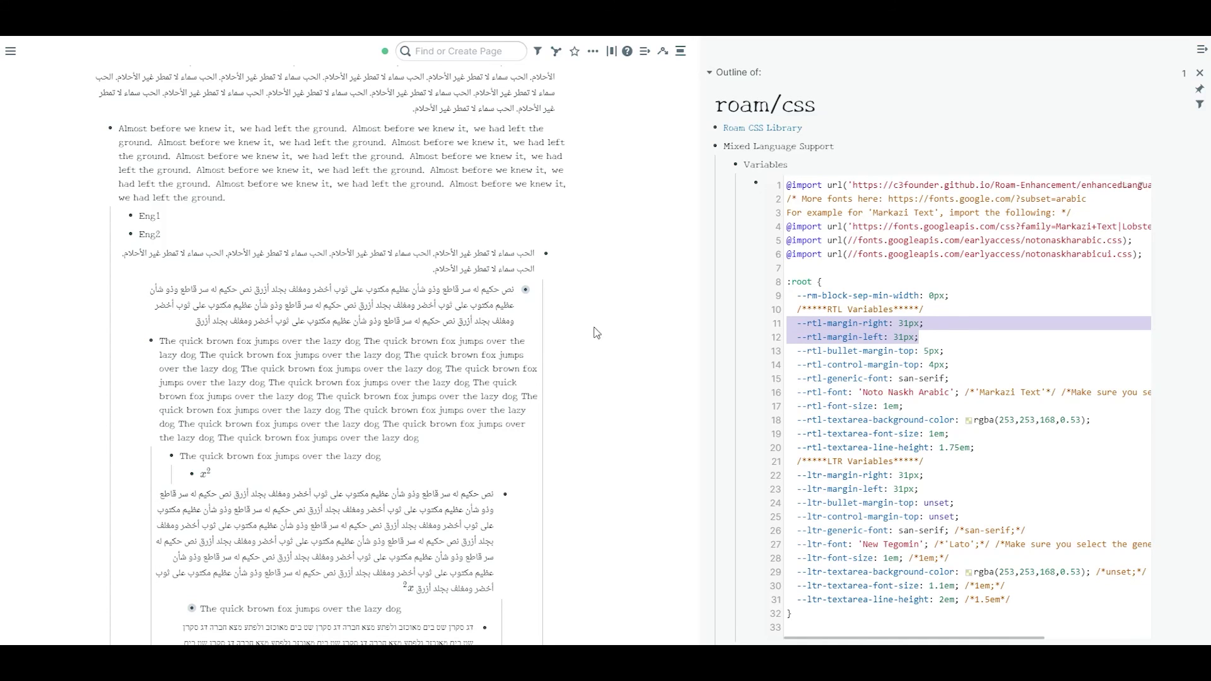
click(644, 335)
scroll(644, 335, down, 2)
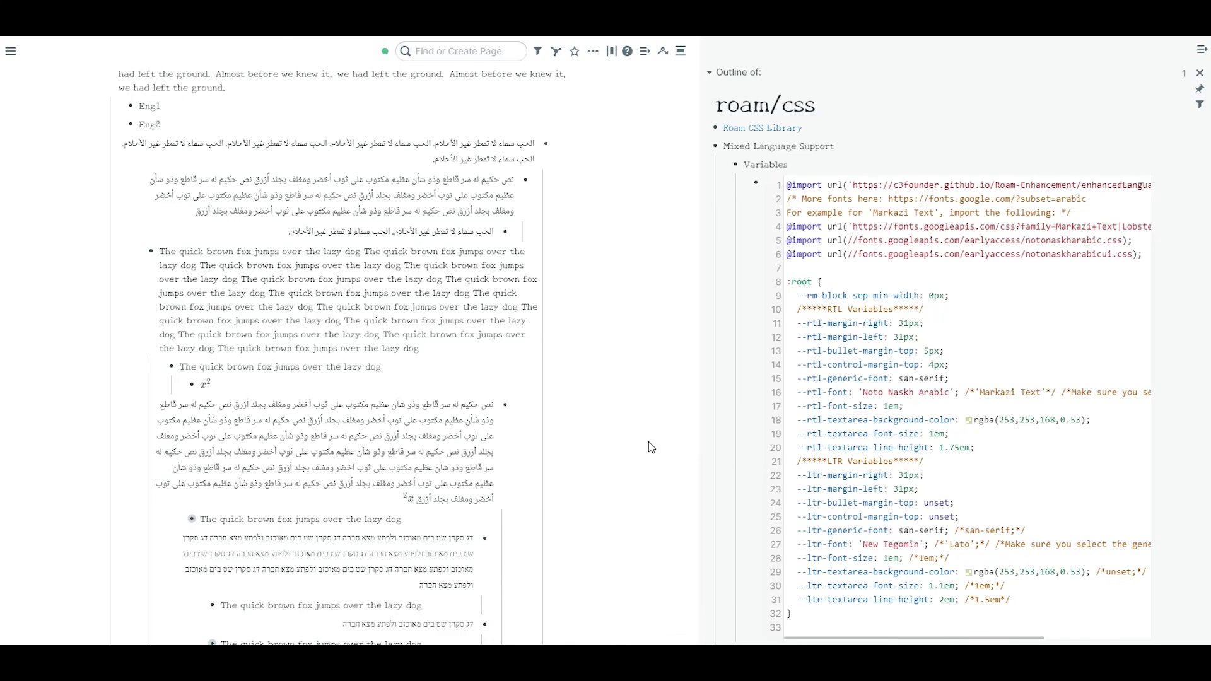
click(904, 338)
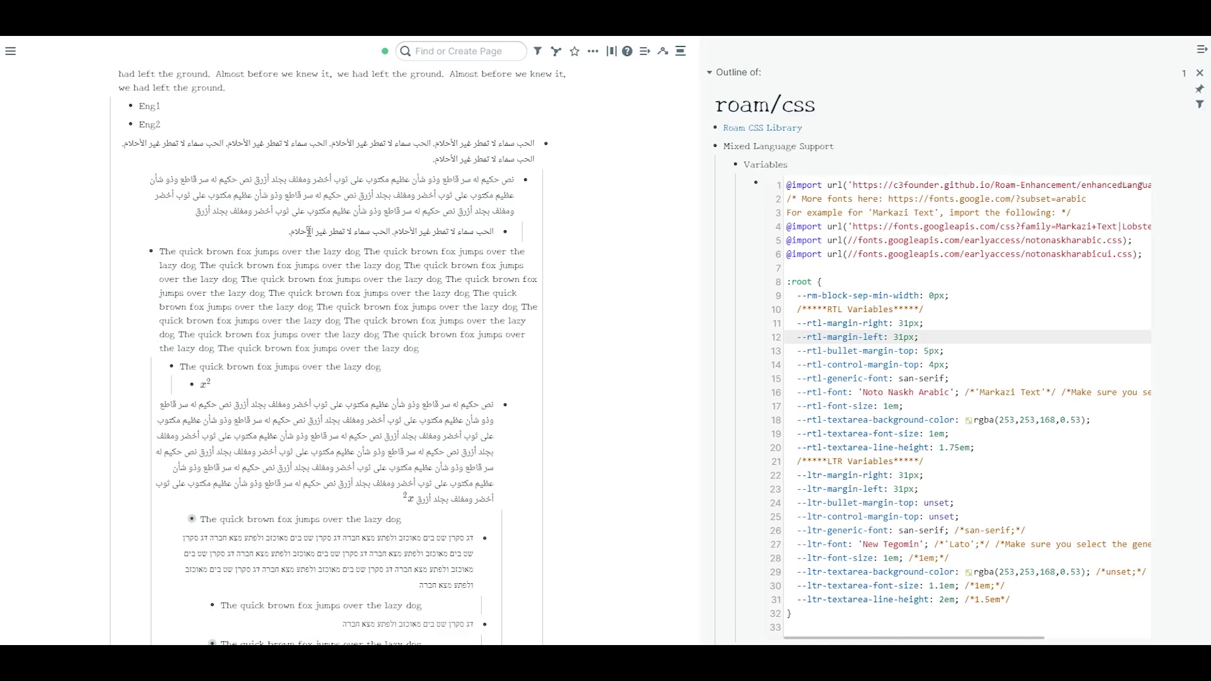
click(142, 258)
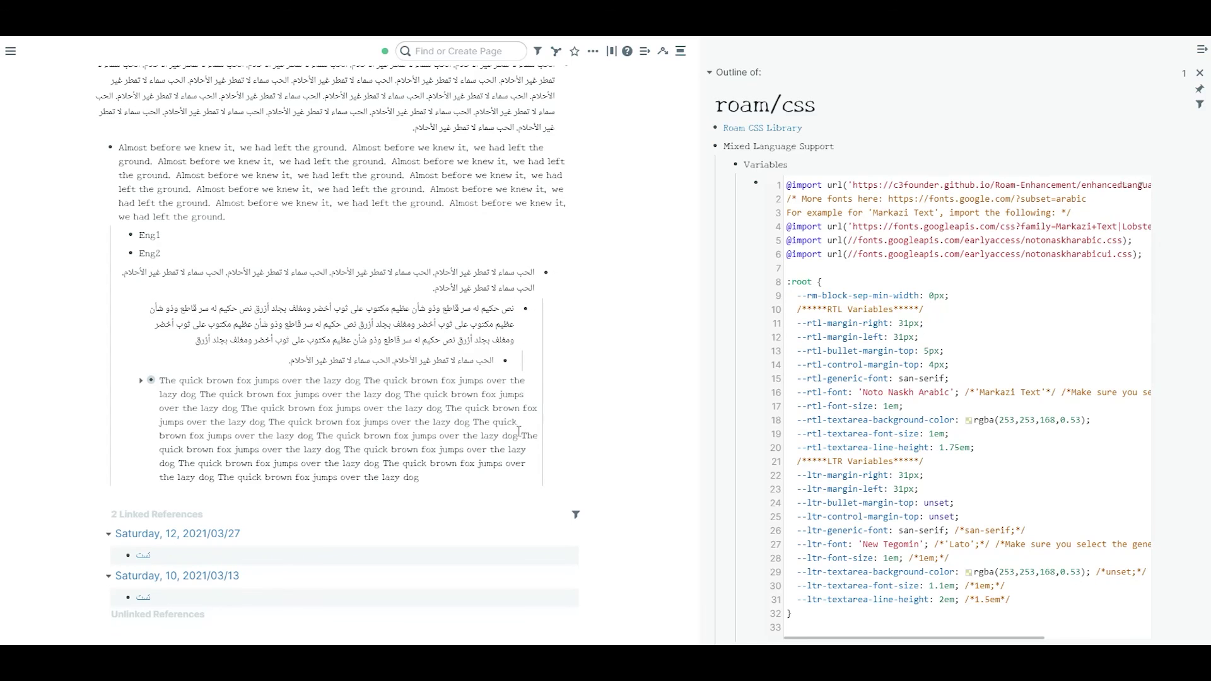
click(903, 339)
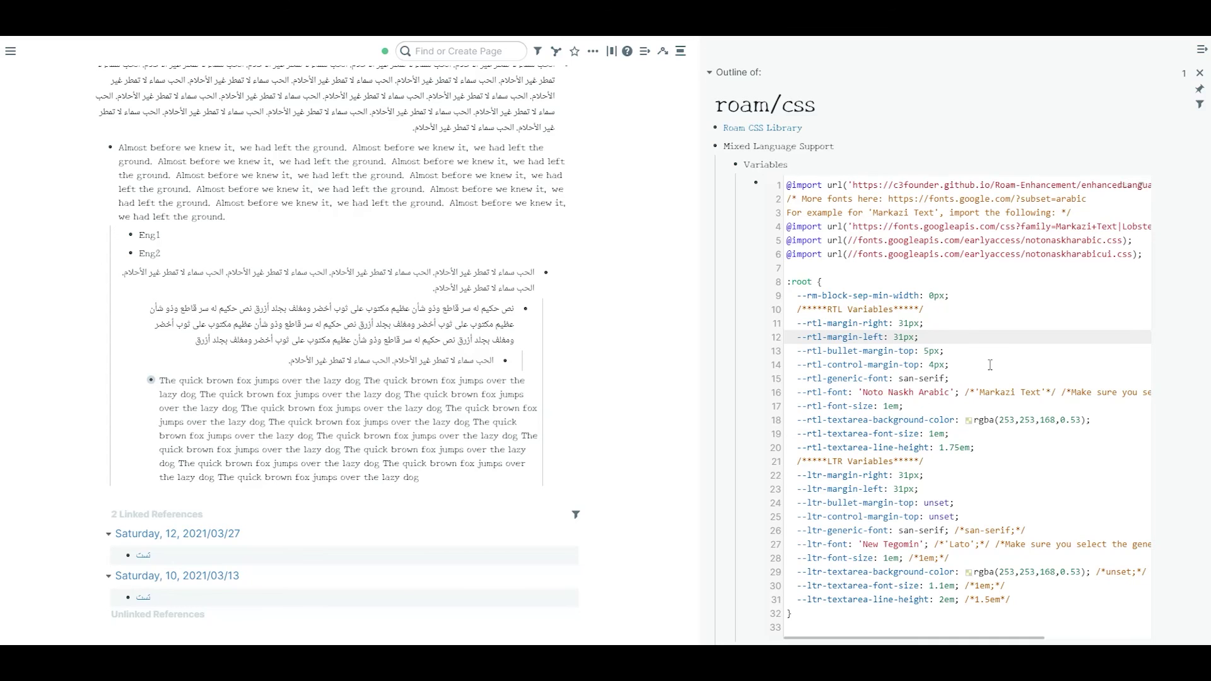
Change --rtl-margin-left from 31 to 0px and apply the CSS
double_click(899, 337)
text(0px)
key(Escape)
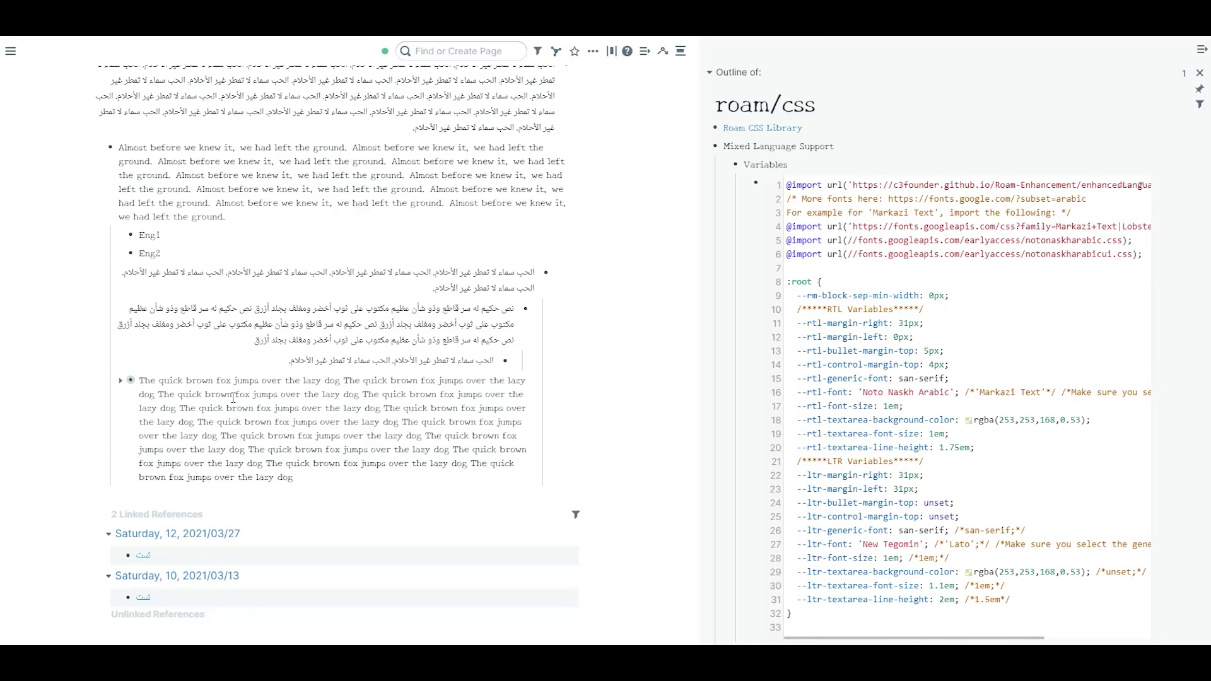
Inspect the margins of the quick brown fox, Arabic and 'Almost before we knew it' blocks
click(210, 383)
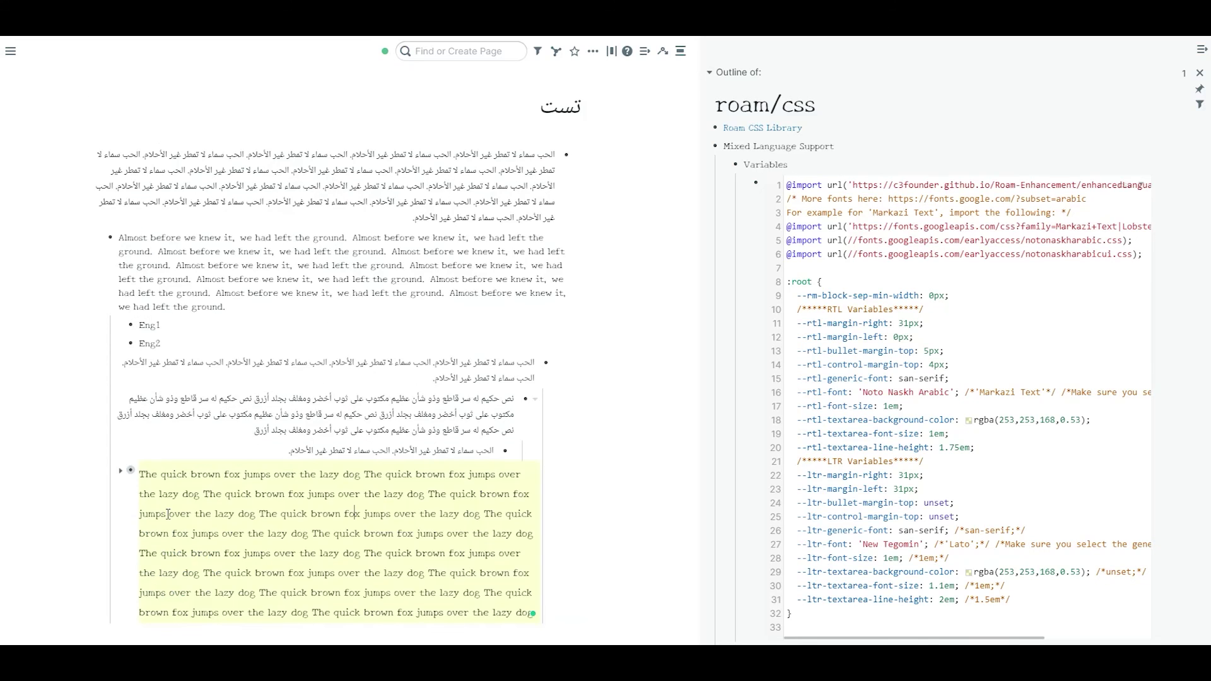
click(365, 365)
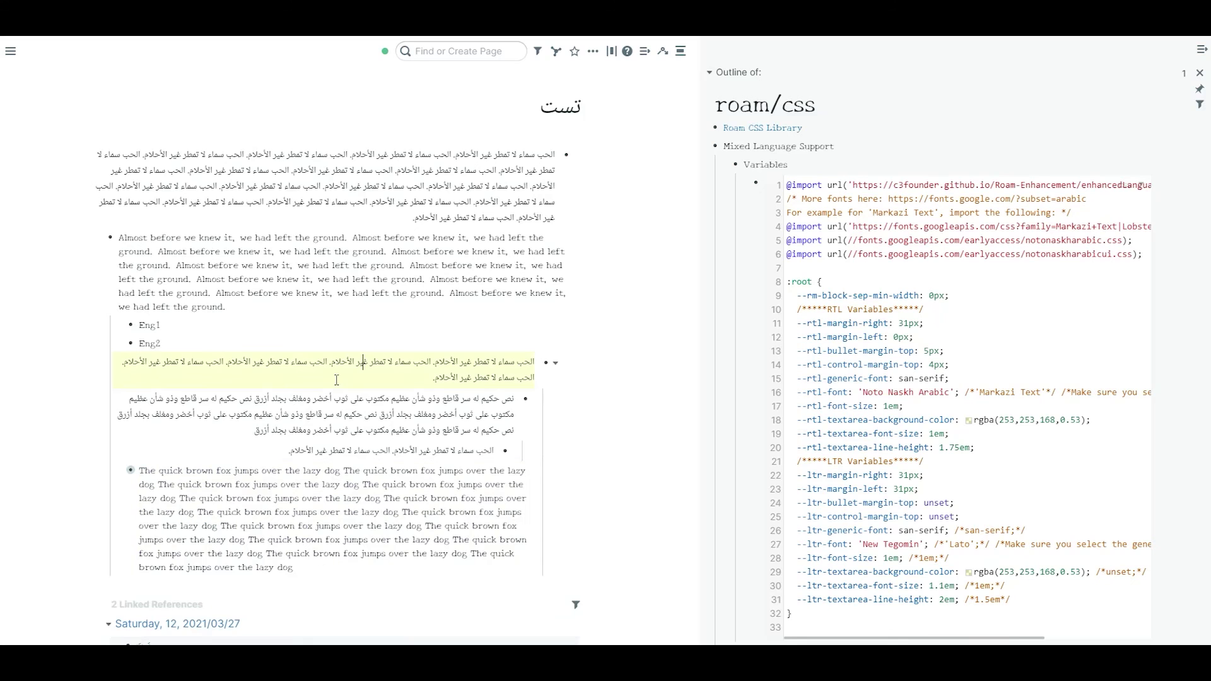
click(202, 501)
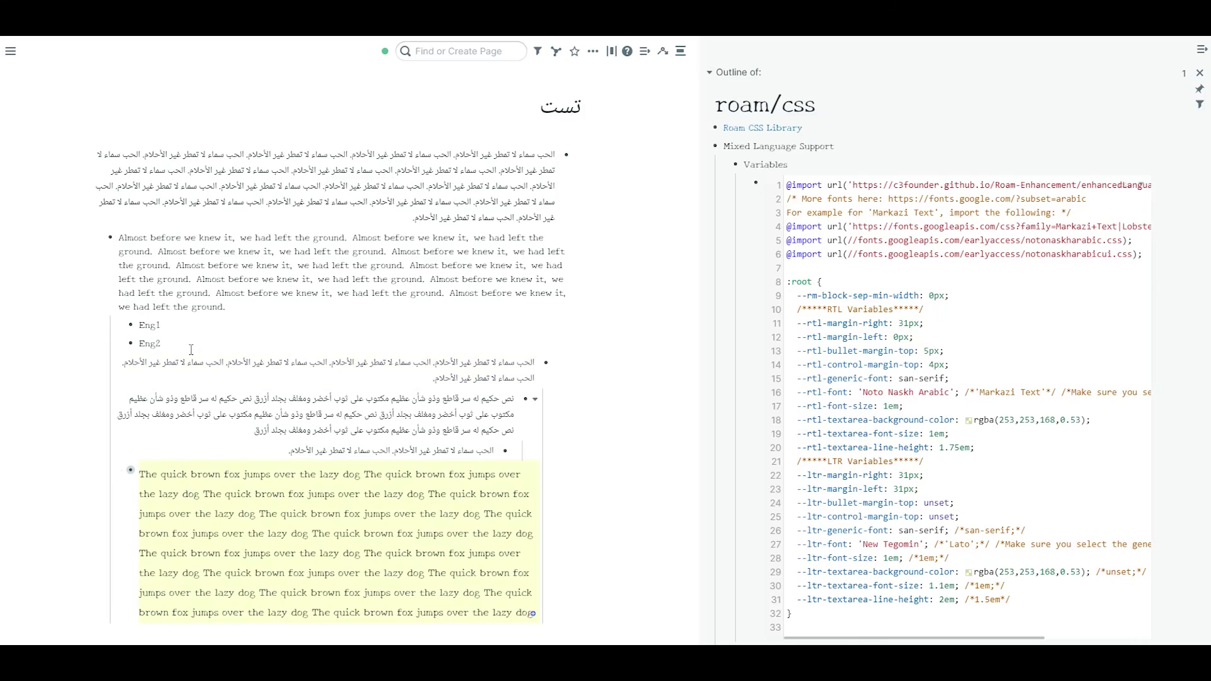
click(158, 259)
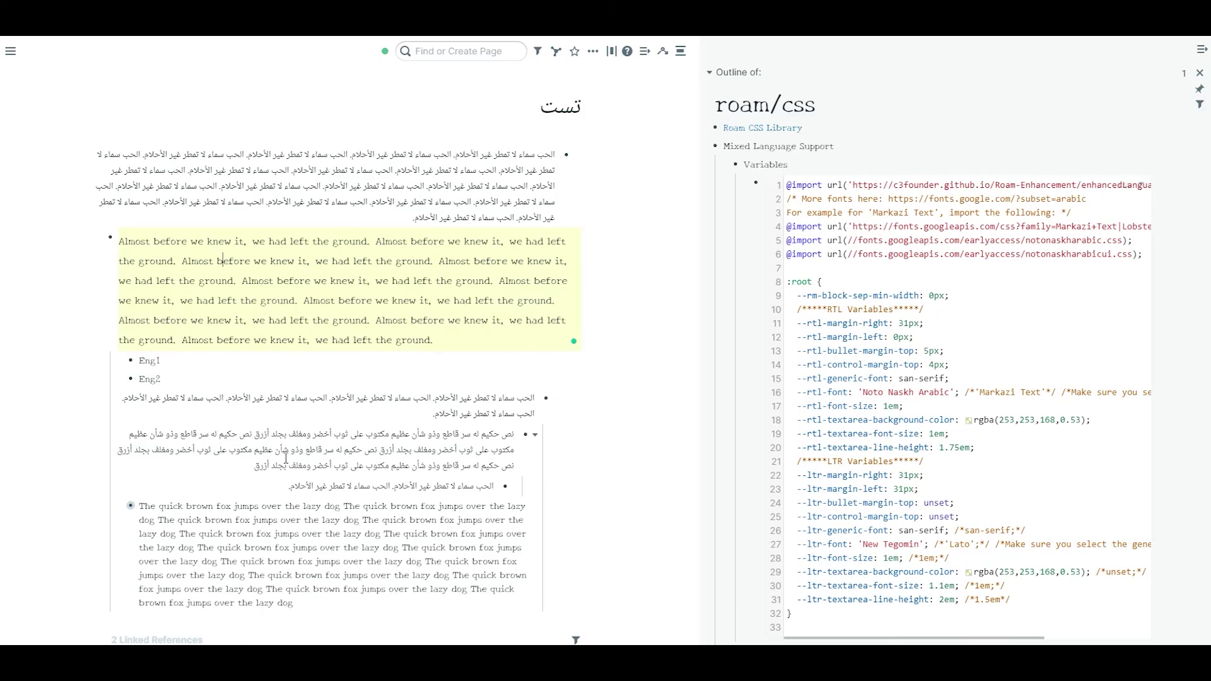
click(205, 523)
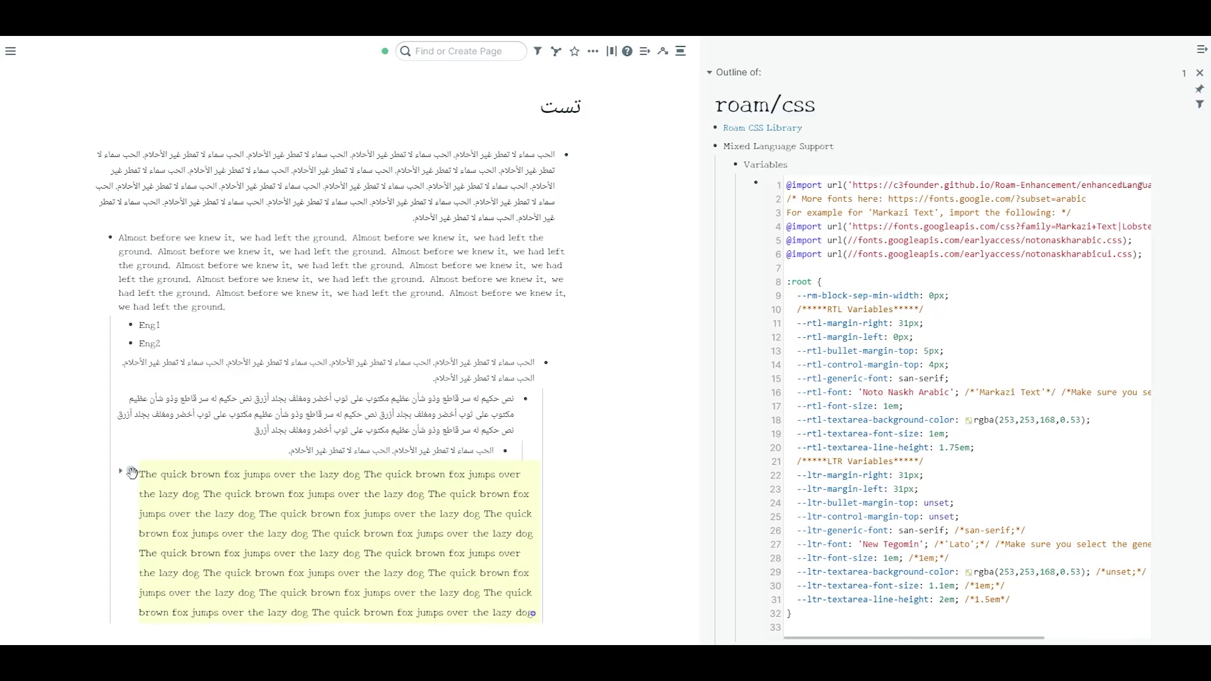
scroll(230, 530, down, 2)
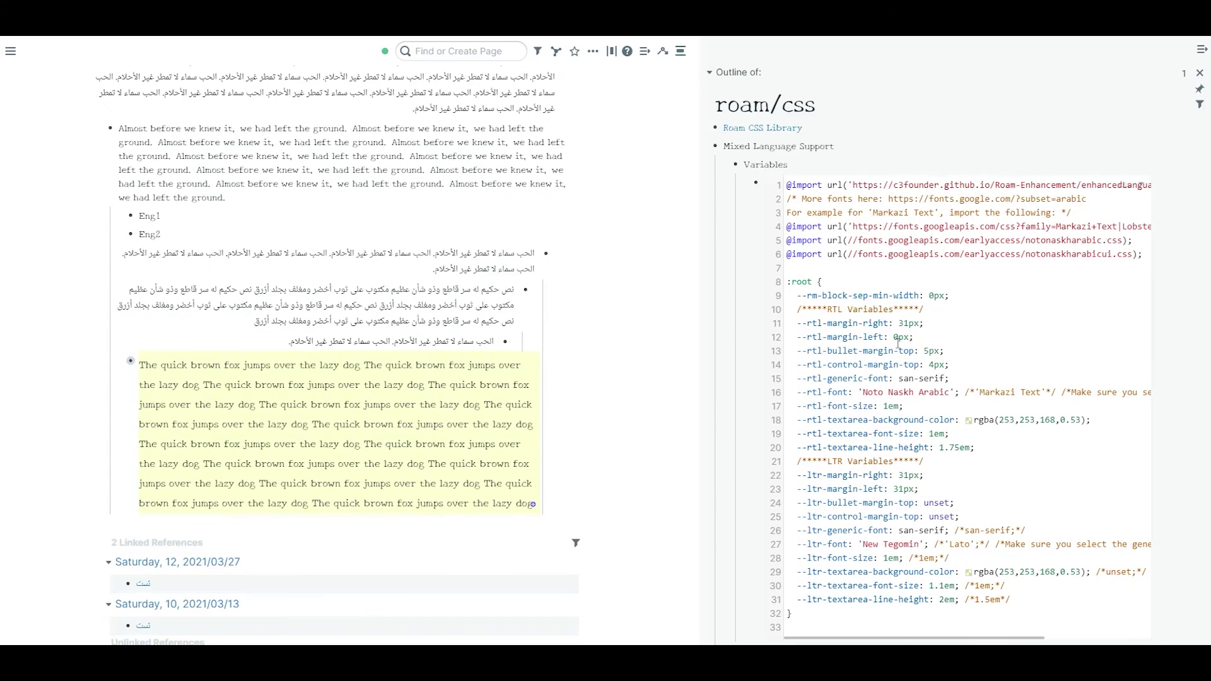
click(899, 342)
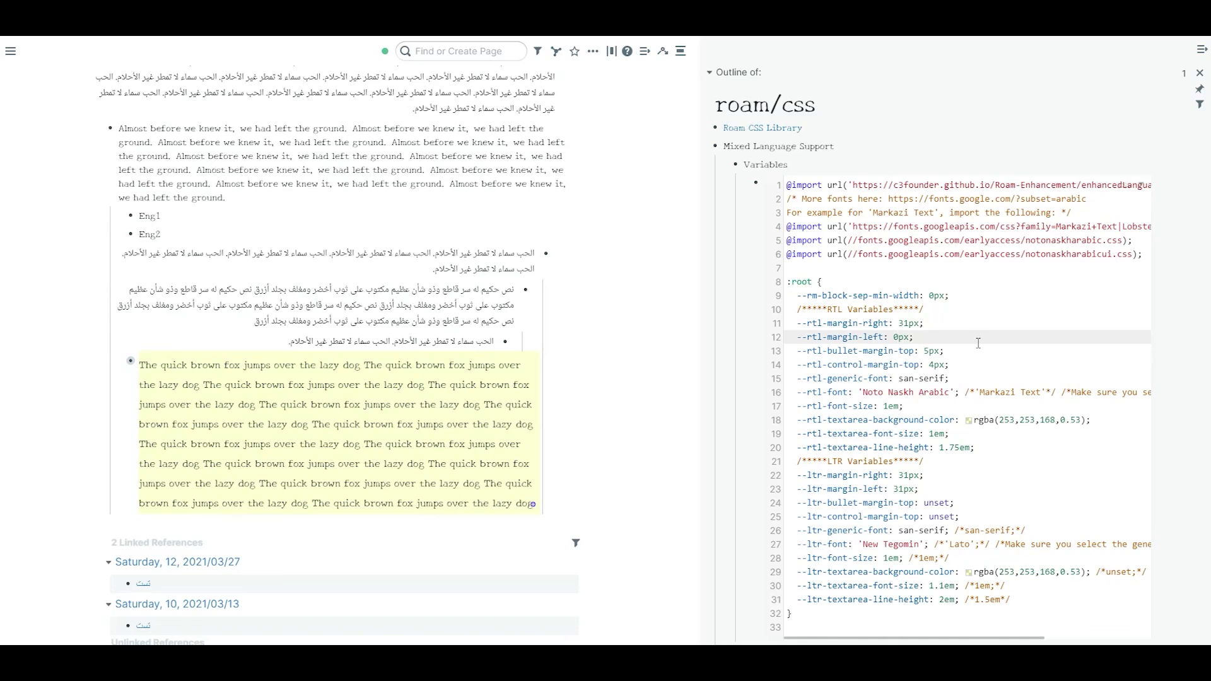
Restore --rtl-margin-left to 31px and select the RTL and LTR margin lines to compare them
key(BackSpace)
text(31)
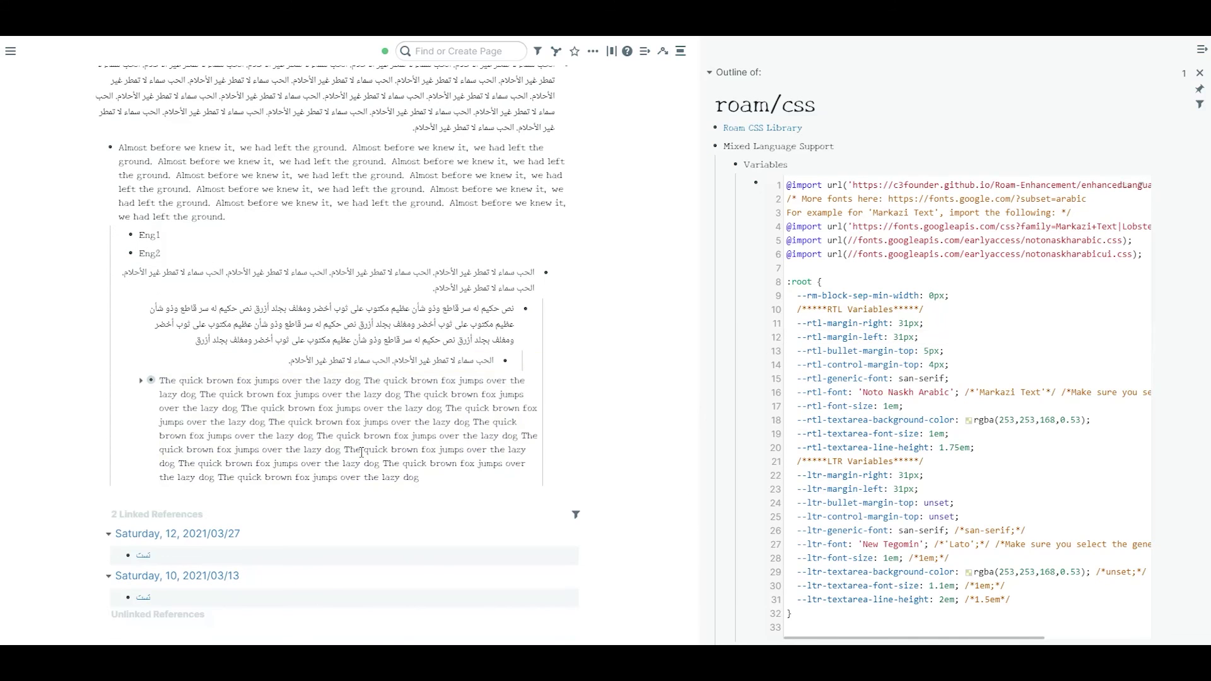
drag(920, 337, 790, 328)
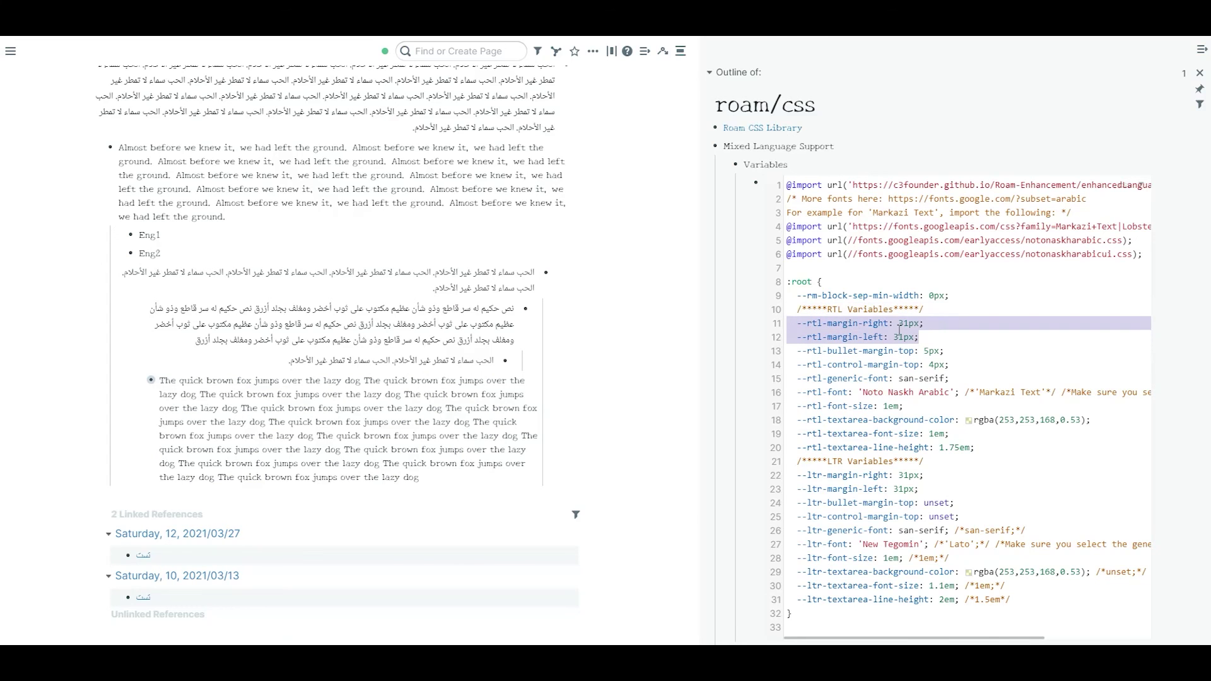
click(921, 324)
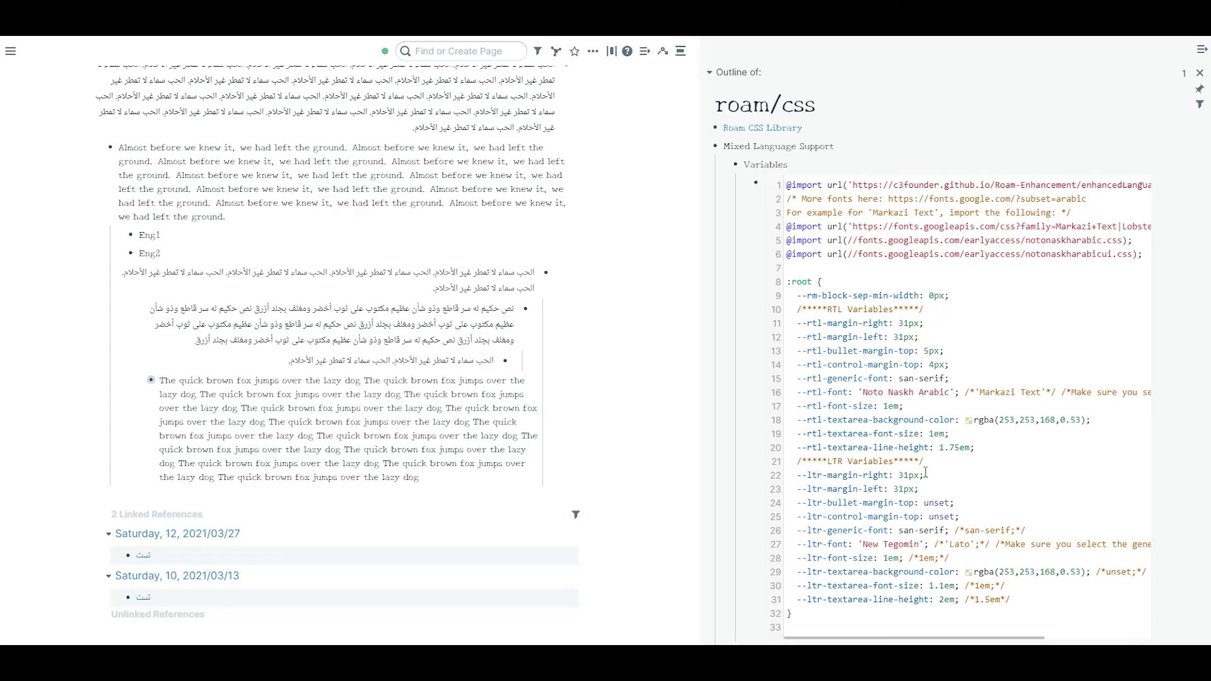
drag(925, 475, 809, 474)
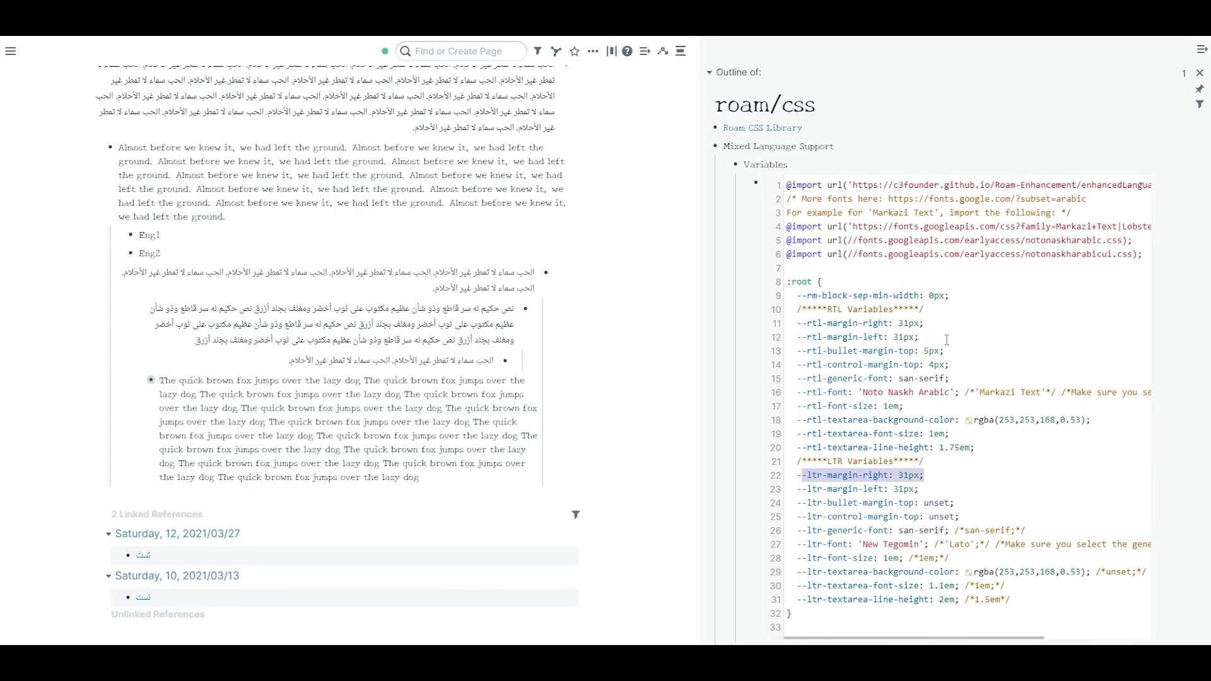
drag(946, 339, 797, 337)
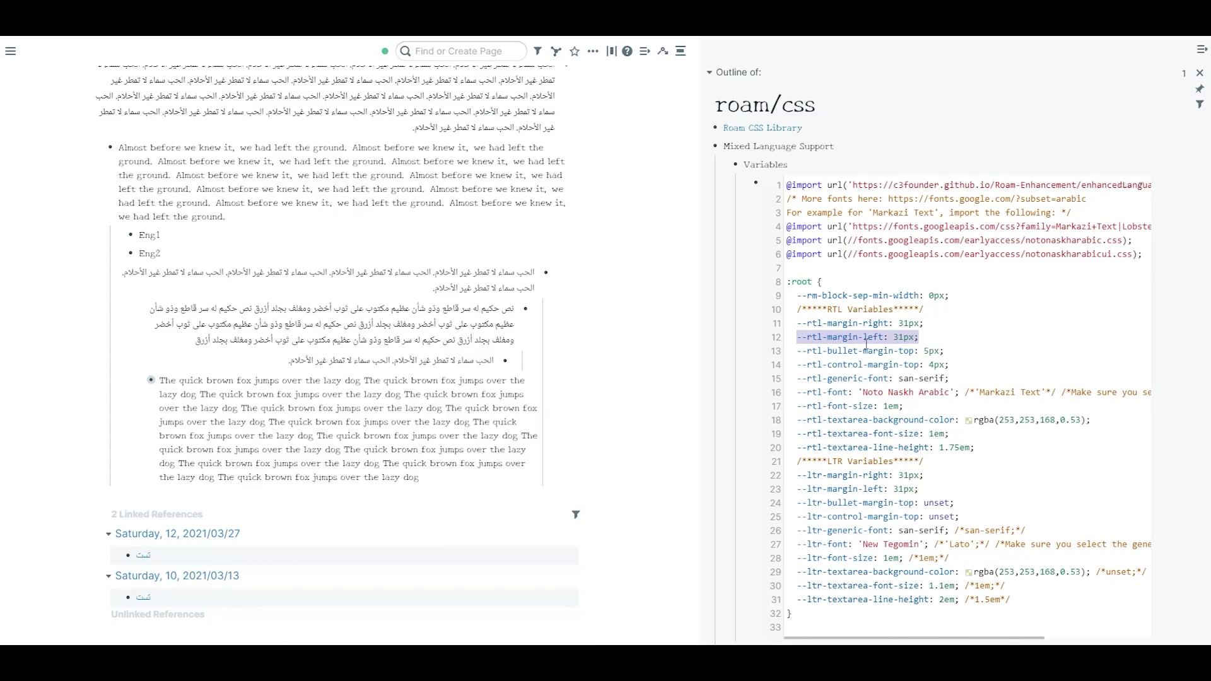
scroll(646, 435, up, 2)
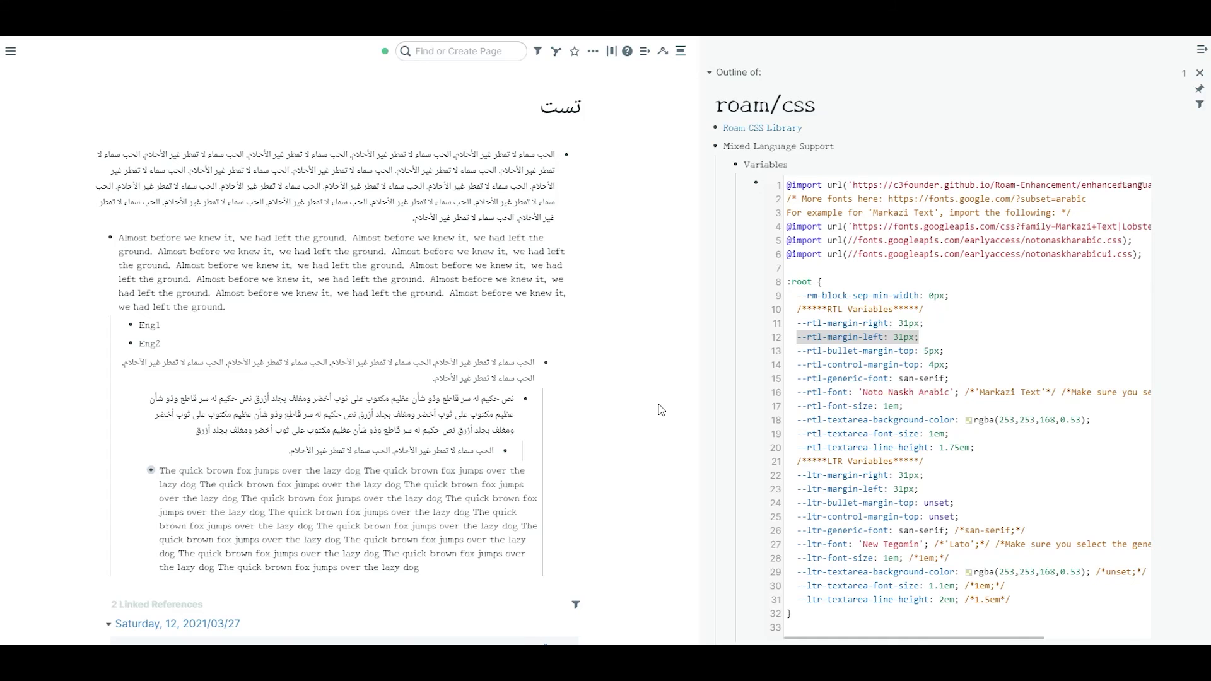
Close the roam/css sidebar and set the main page width to large
click(1201, 50)
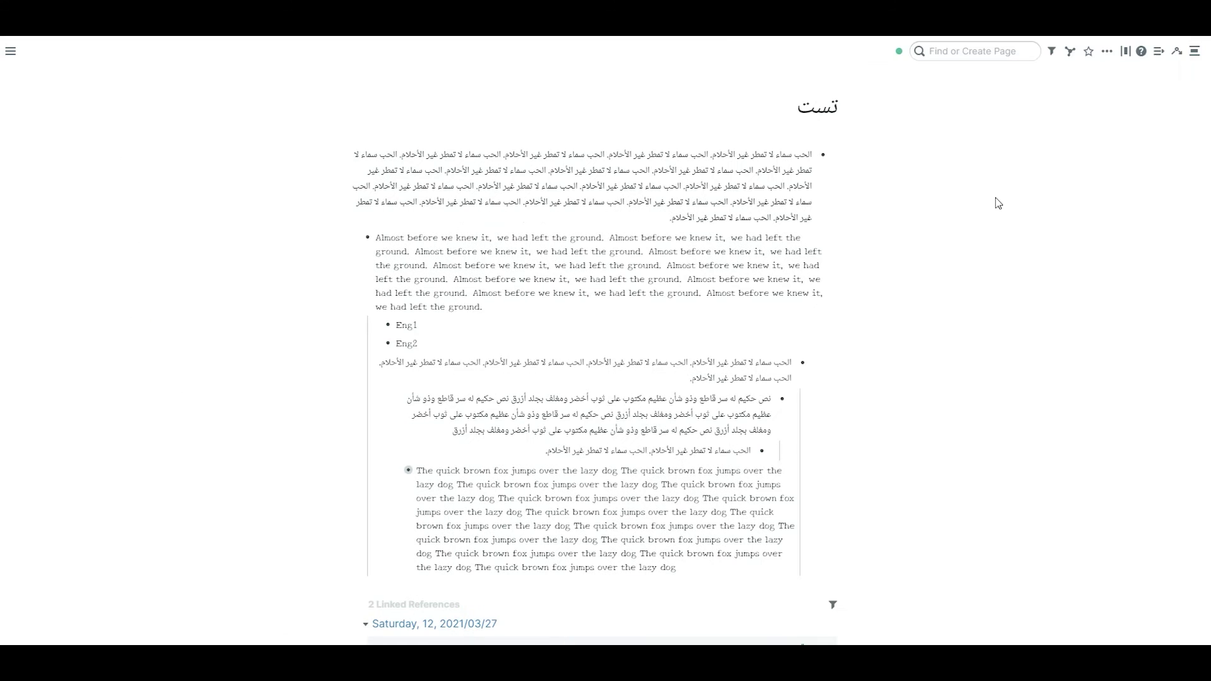
click(1125, 51)
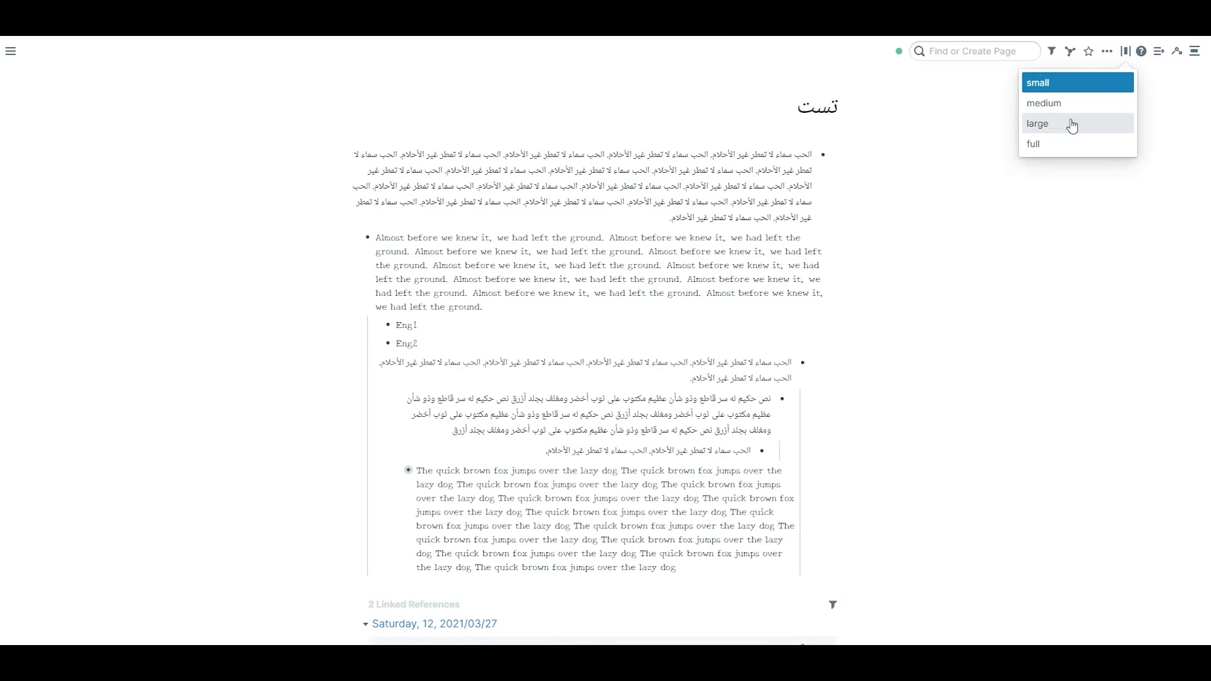
click(1055, 125)
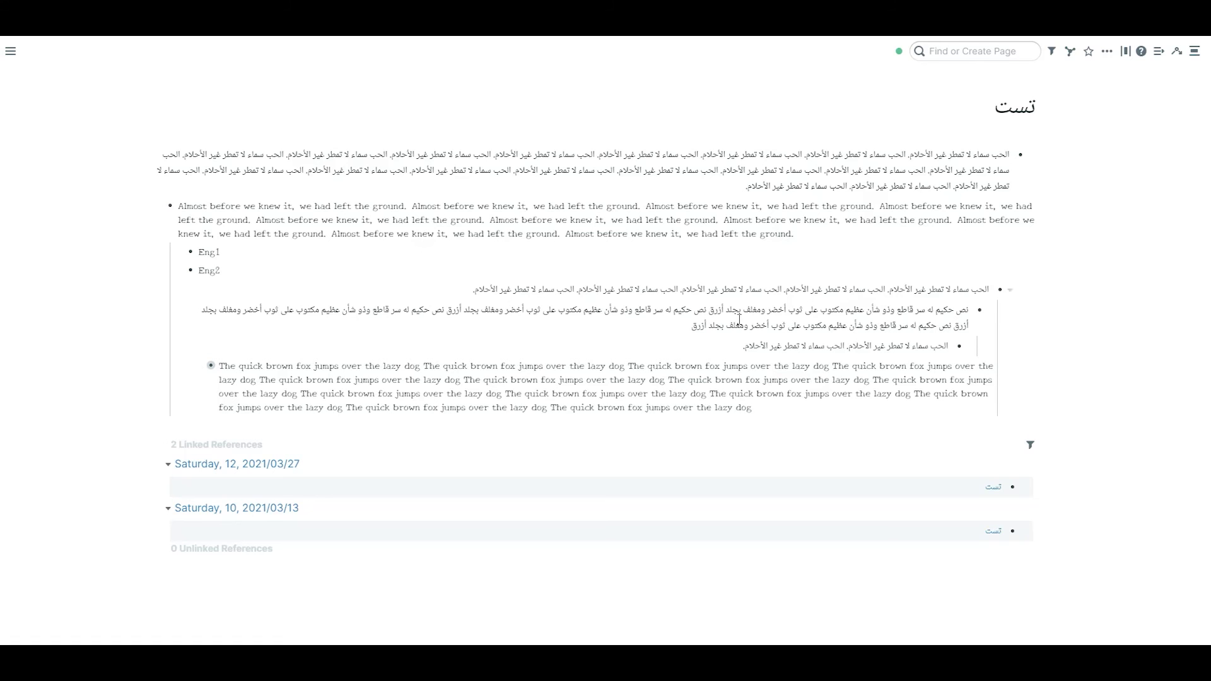
Expand the collapsed quick brown fox blocks to reveal their English, Arabic and Hebrew children
click(200, 367)
scroll(230, 374, down, 3)
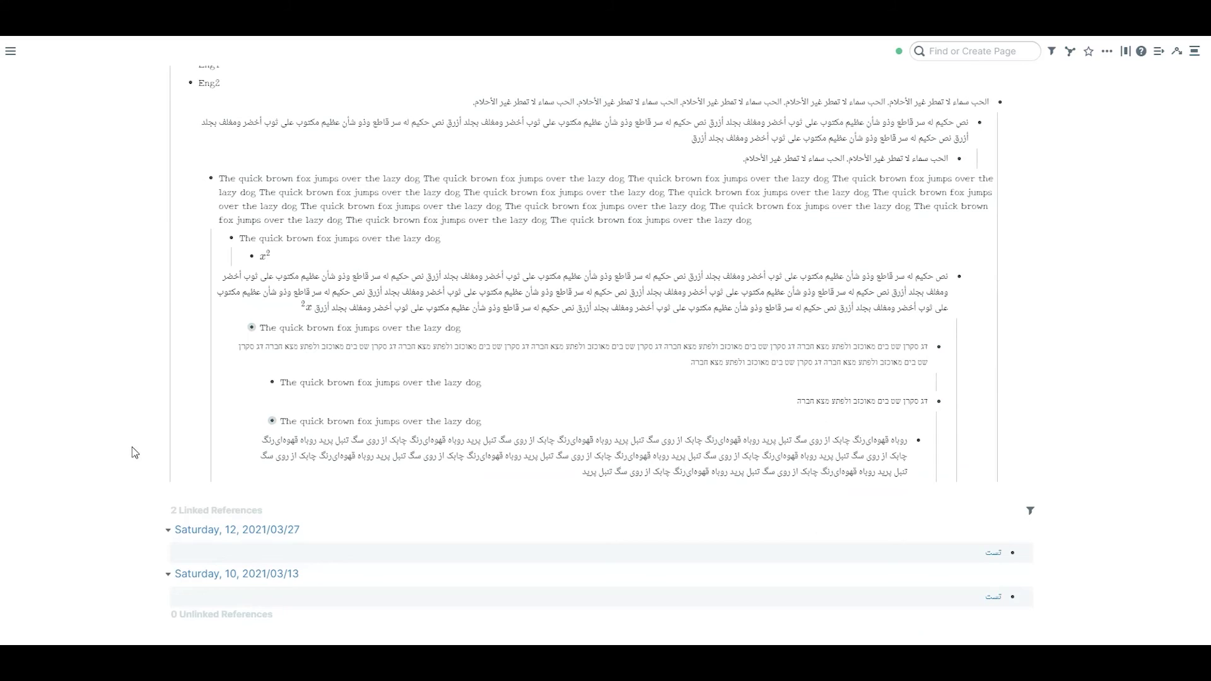
click(262, 421)
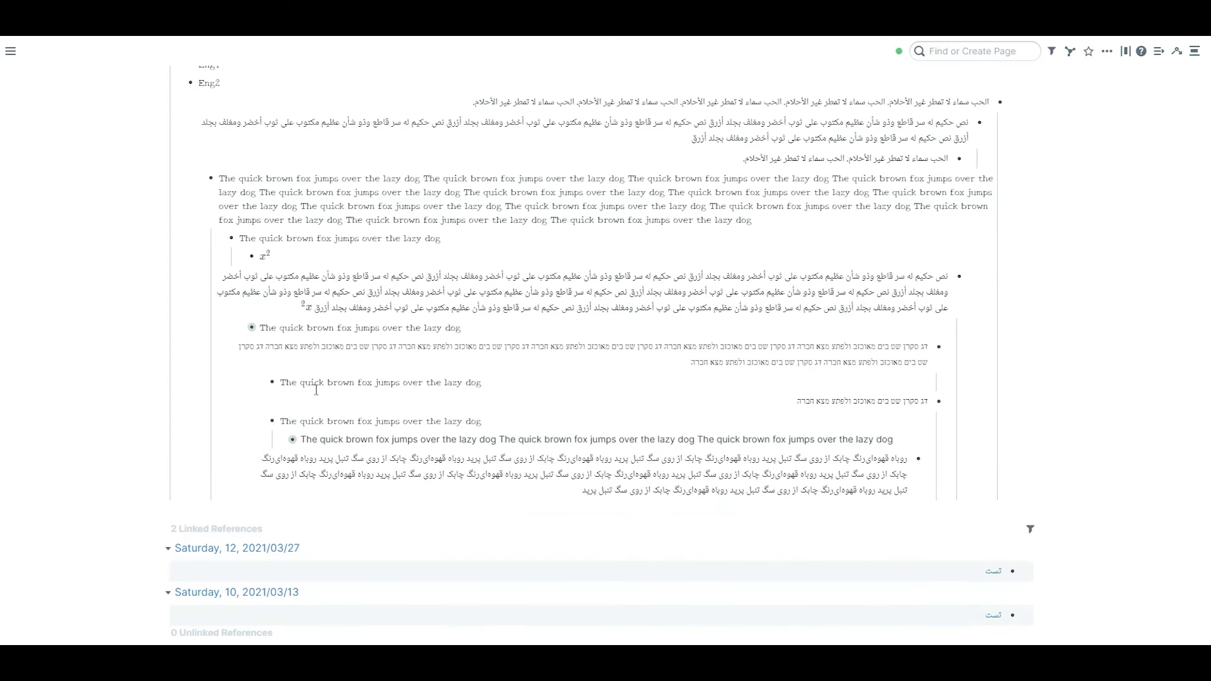
click(284, 441)
scroll(758, 446, up, 3)
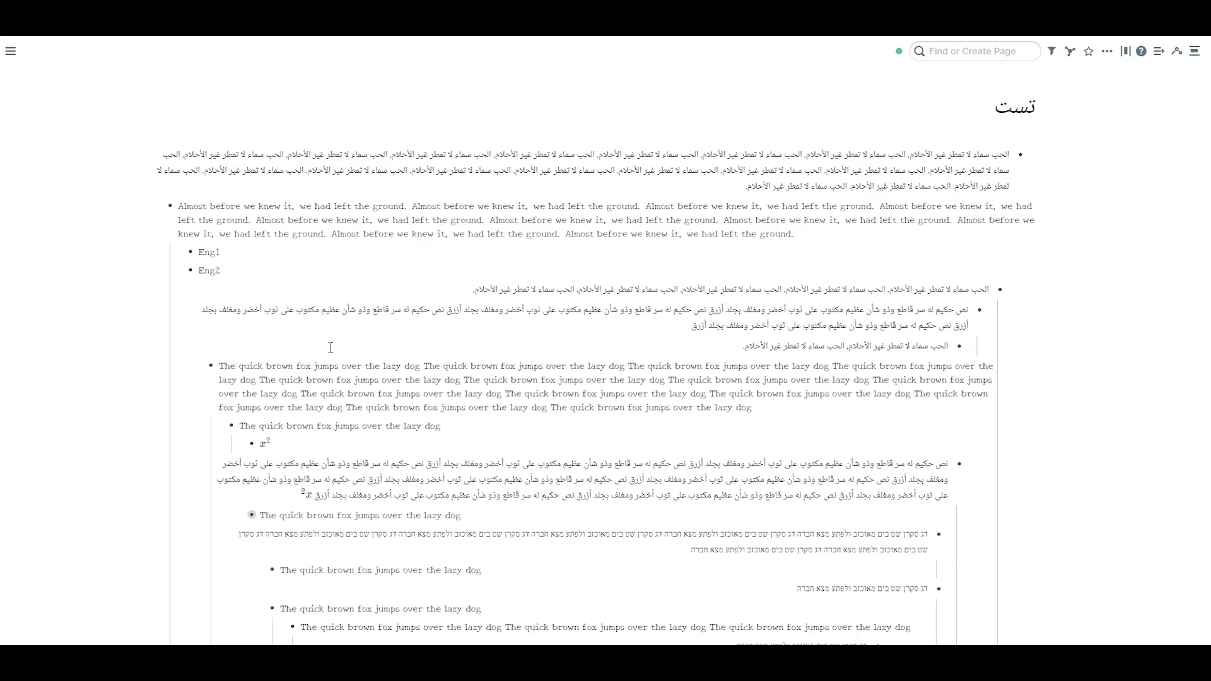
scroll(342, 356, down, 3)
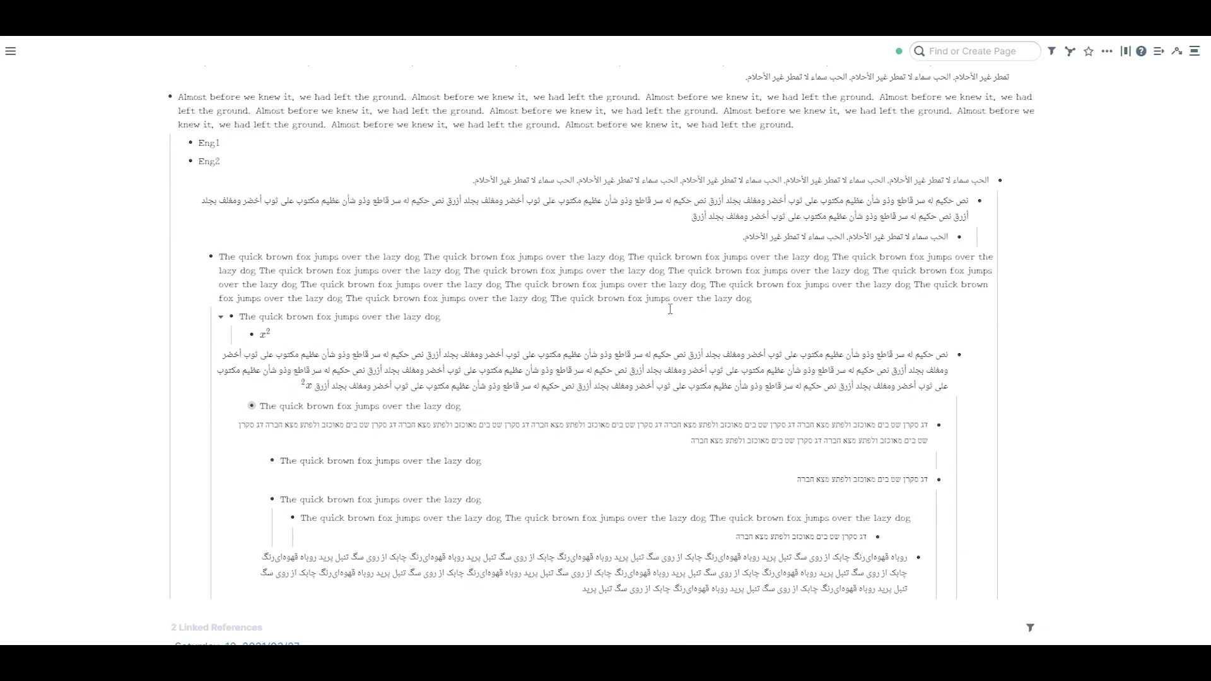
scroll(670, 308, down, 2)
scroll(669, 304, up, 2)
scroll(669, 305, up, 2)
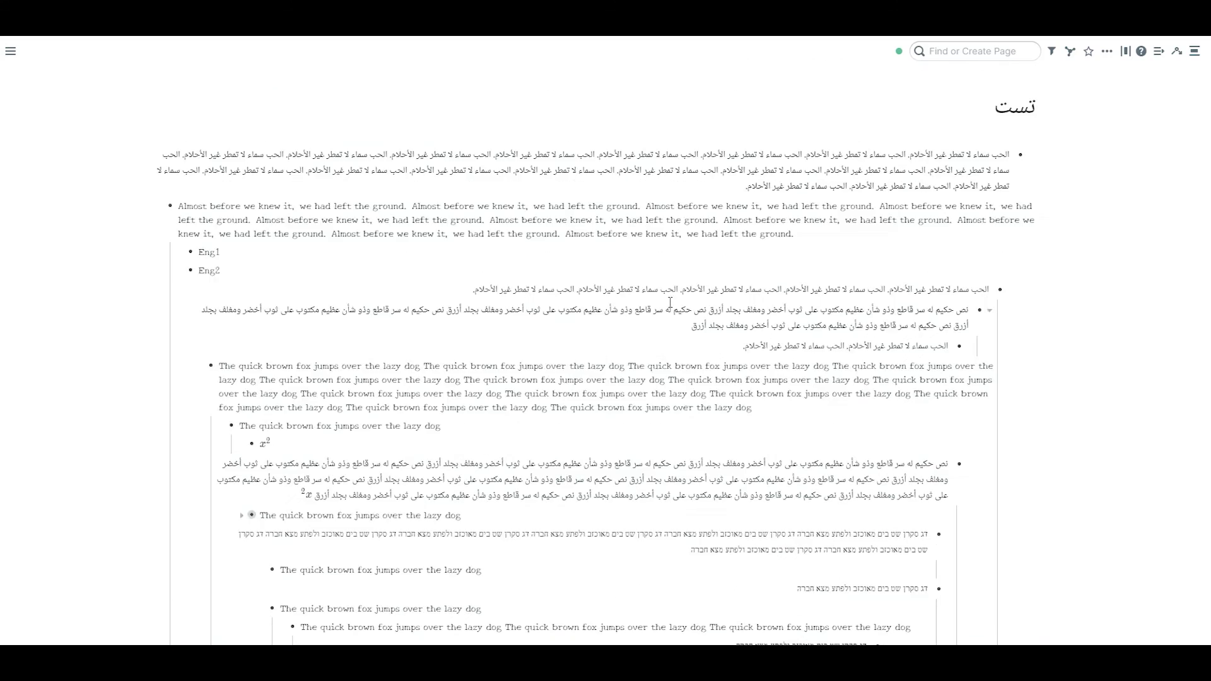